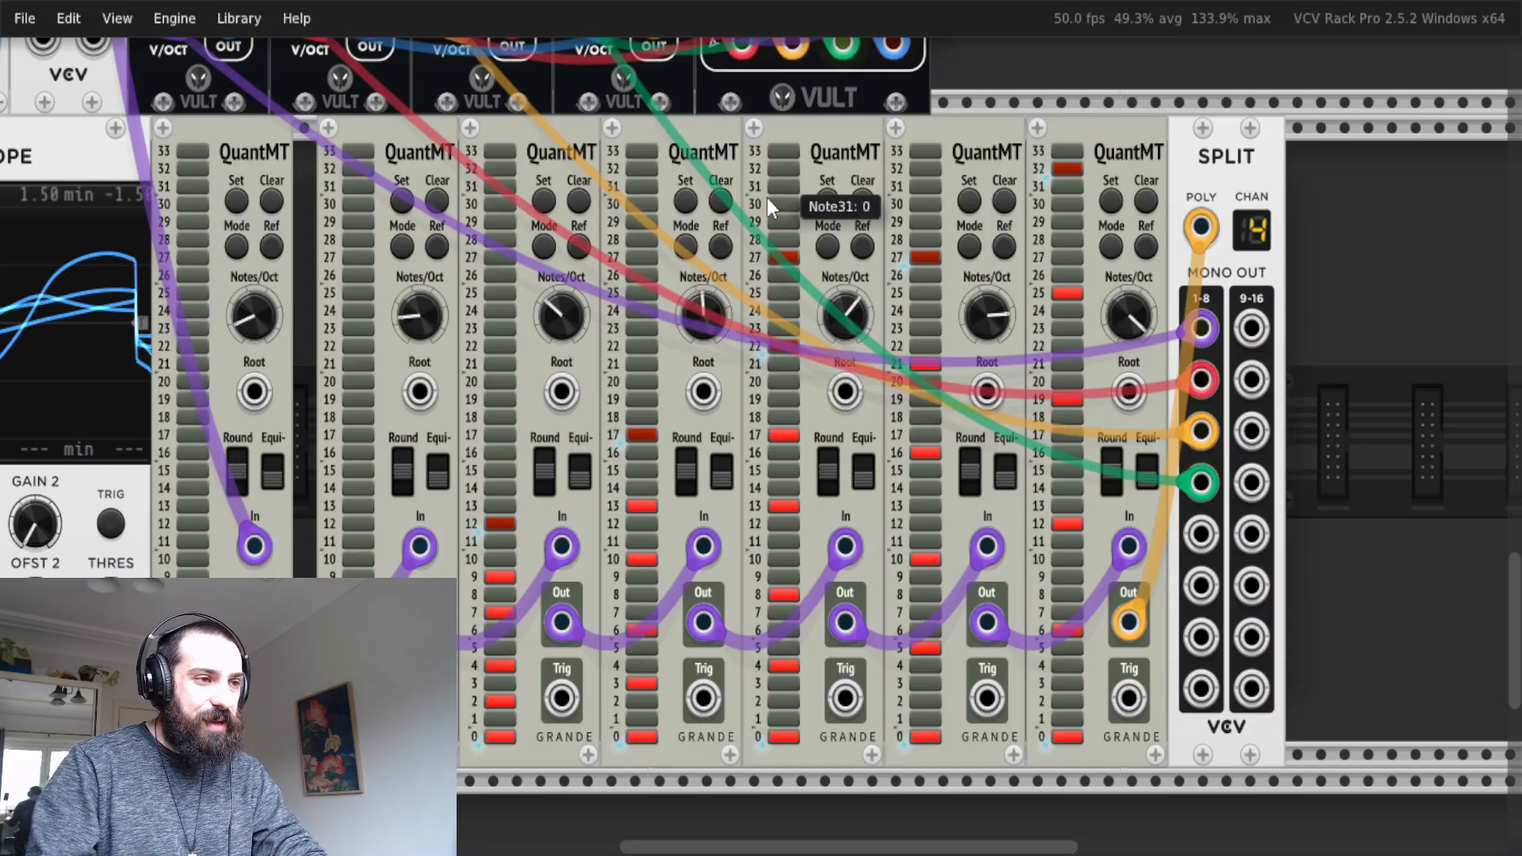
# Look over the patch from the QuantMT and SPLIT row up to the oscillators and mixer.
pyautogui.scroll(-5, 489, 356)
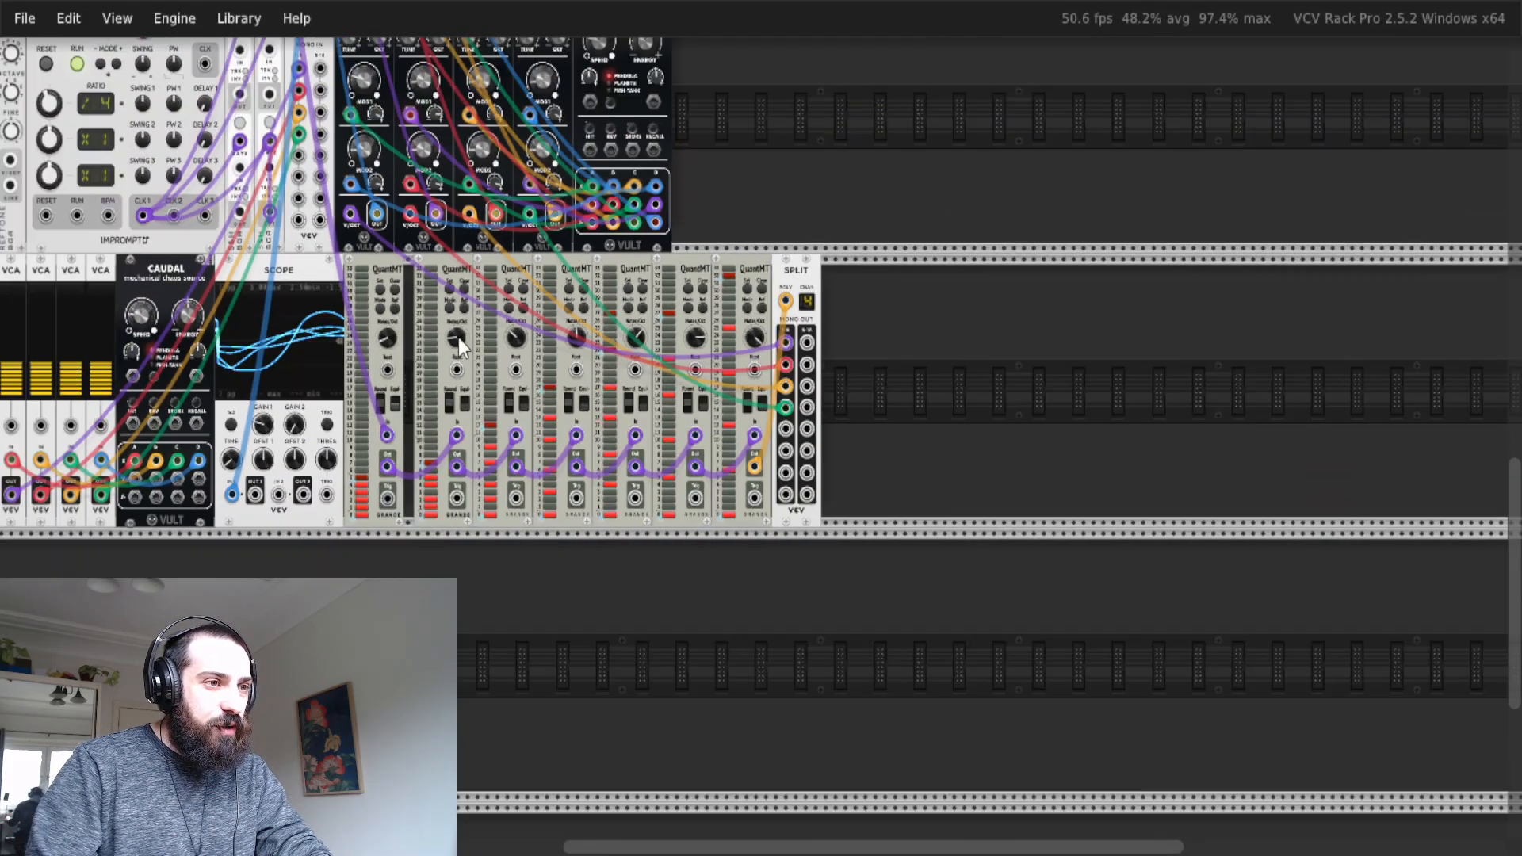
pyautogui.moveTo(238, 304); pyautogui.dragTo(566, 298)
pyautogui.scroll(5, 566, 298)
pyautogui.scroll(2, 770, 164)
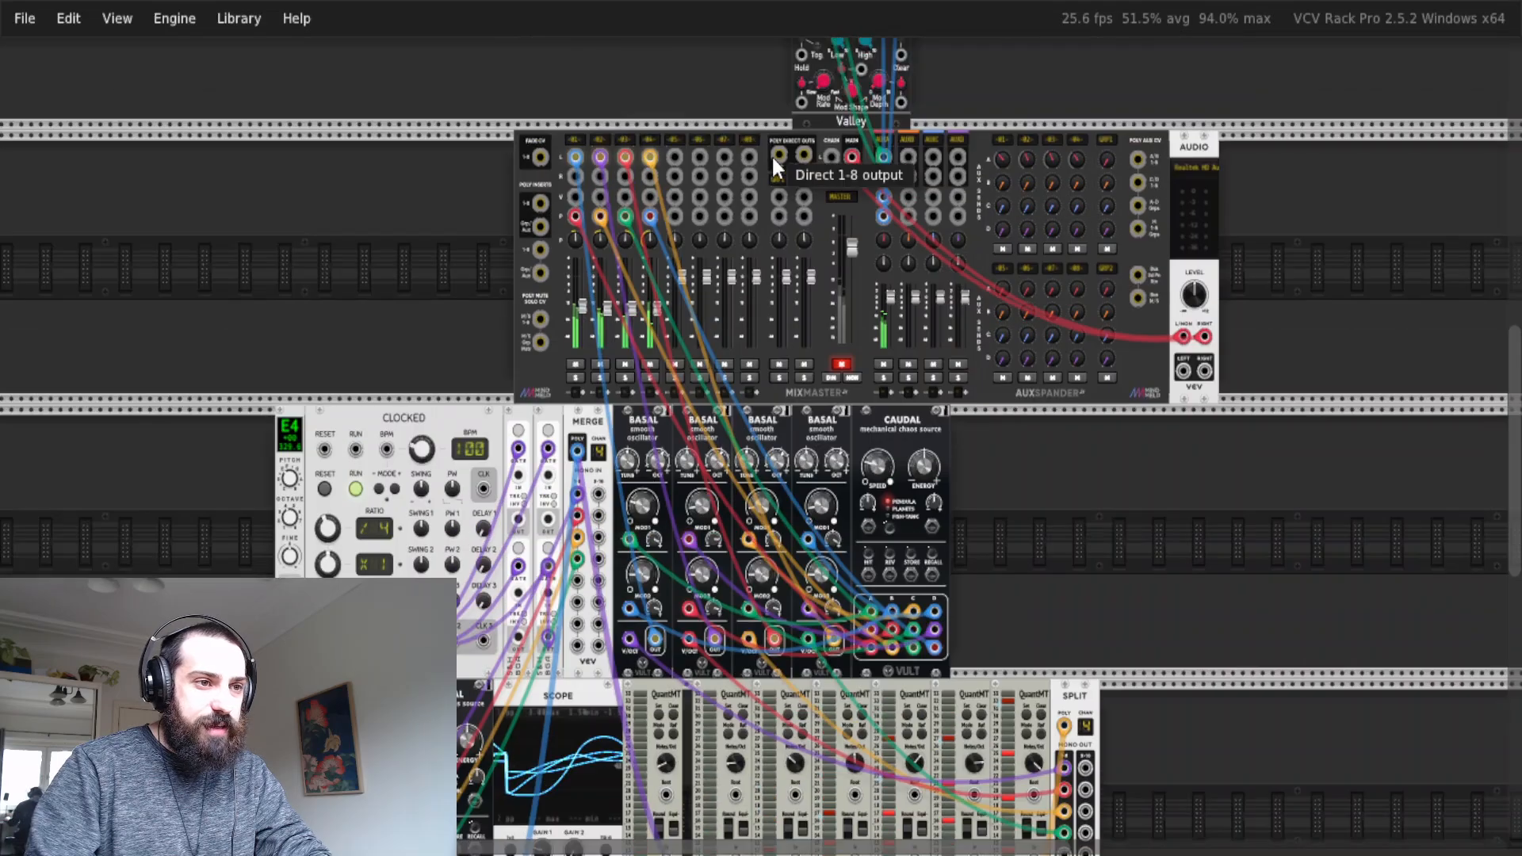
pyautogui.scroll(-8, 815, 268)
pyautogui.scroll(1, 546, 185)
pyautogui.scroll(2, 546, 185)
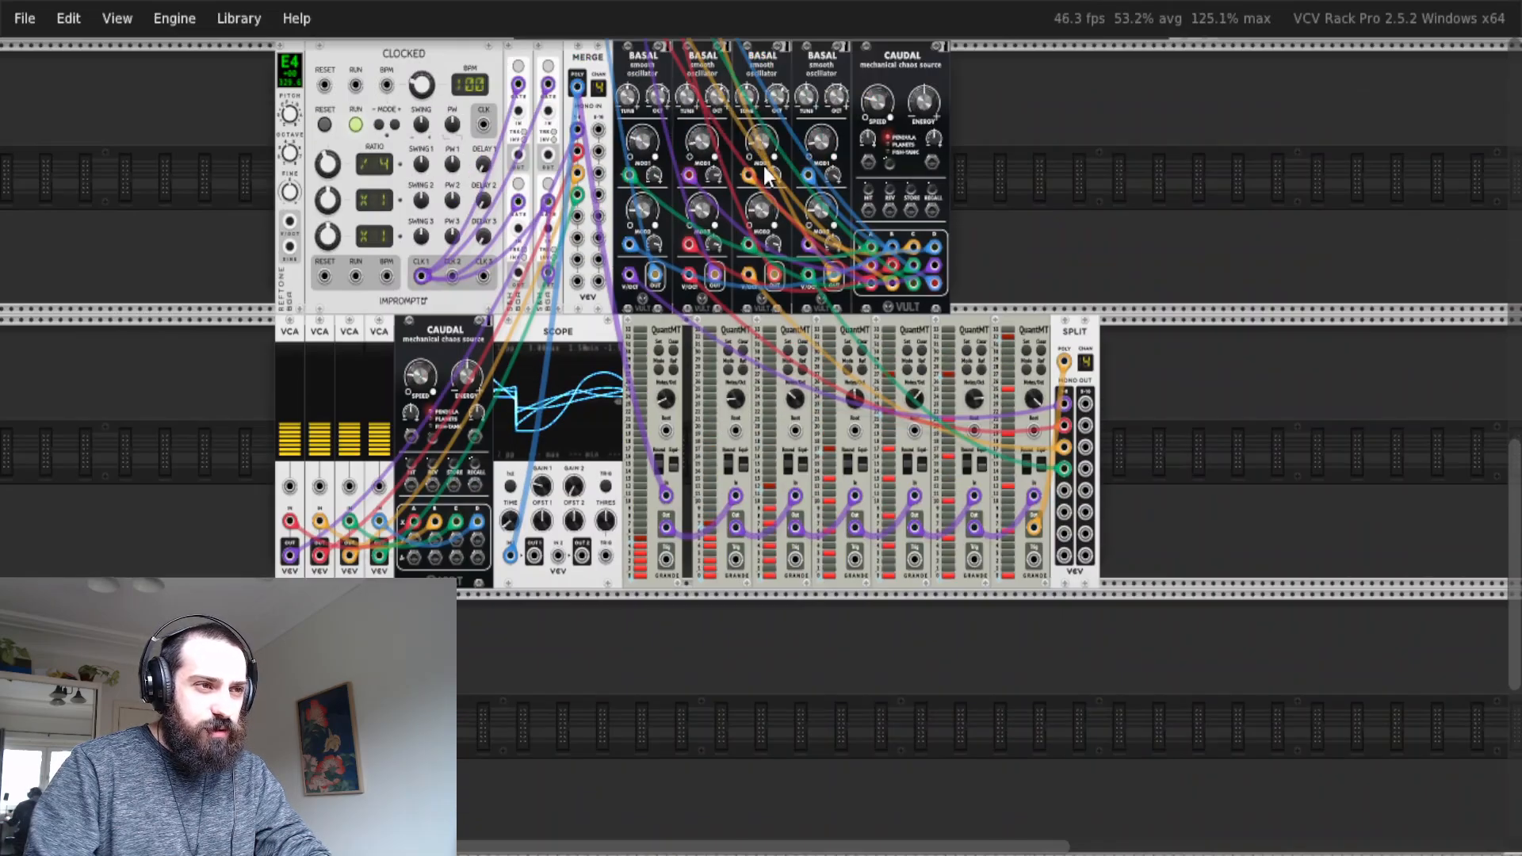
pyautogui.scroll(1, 972, 418)
pyautogui.scroll(3, 972, 398)
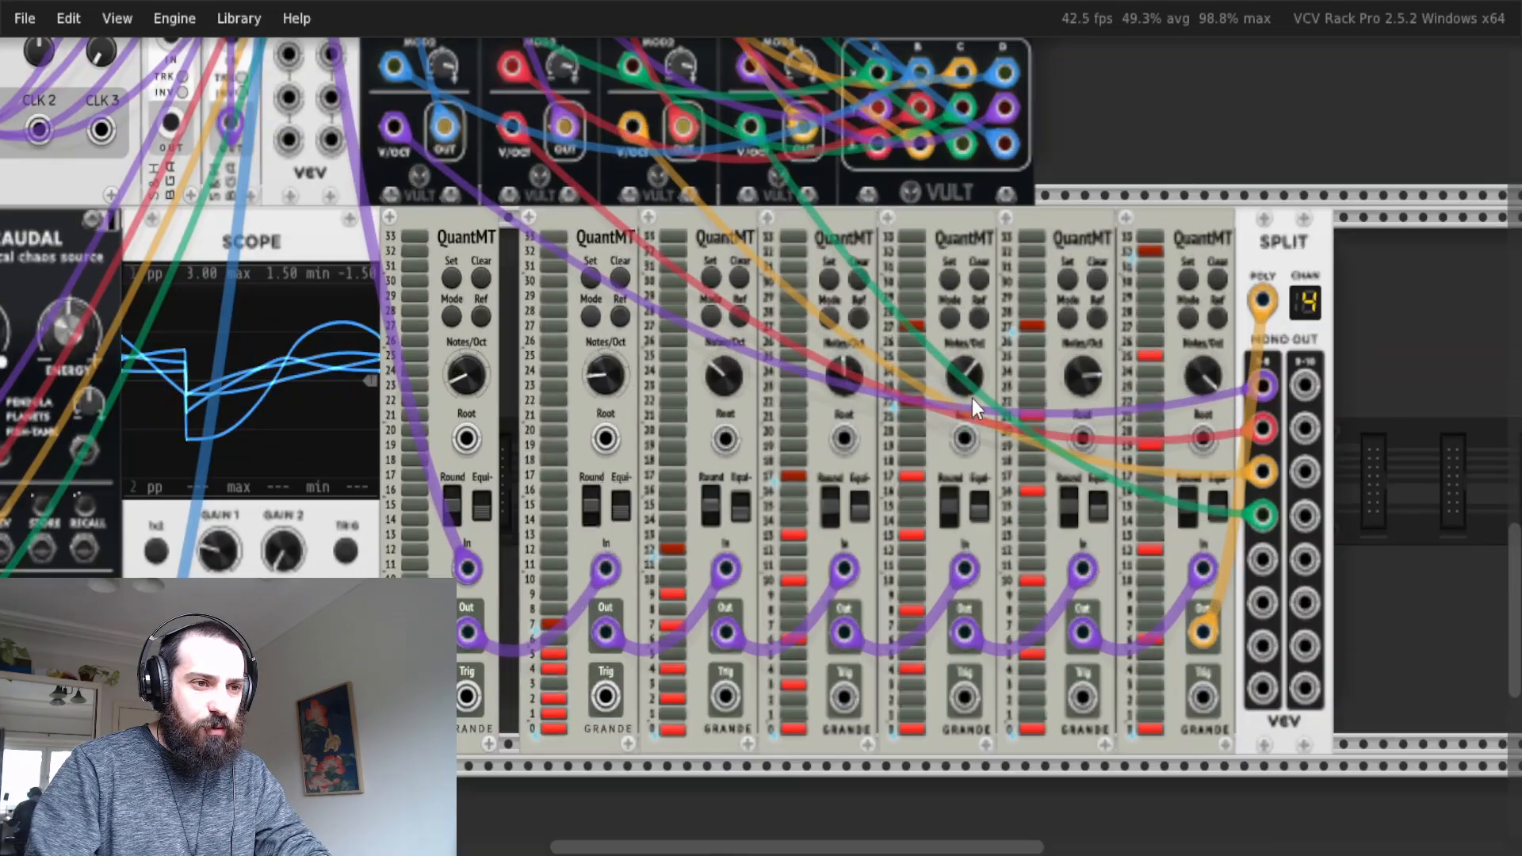
# Select the six QuantMT modules that follow the first one in the chain, and clear the selection.
pyautogui.scroll(-3, 1098, 334)
pyautogui.scroll(1, 1098, 334)
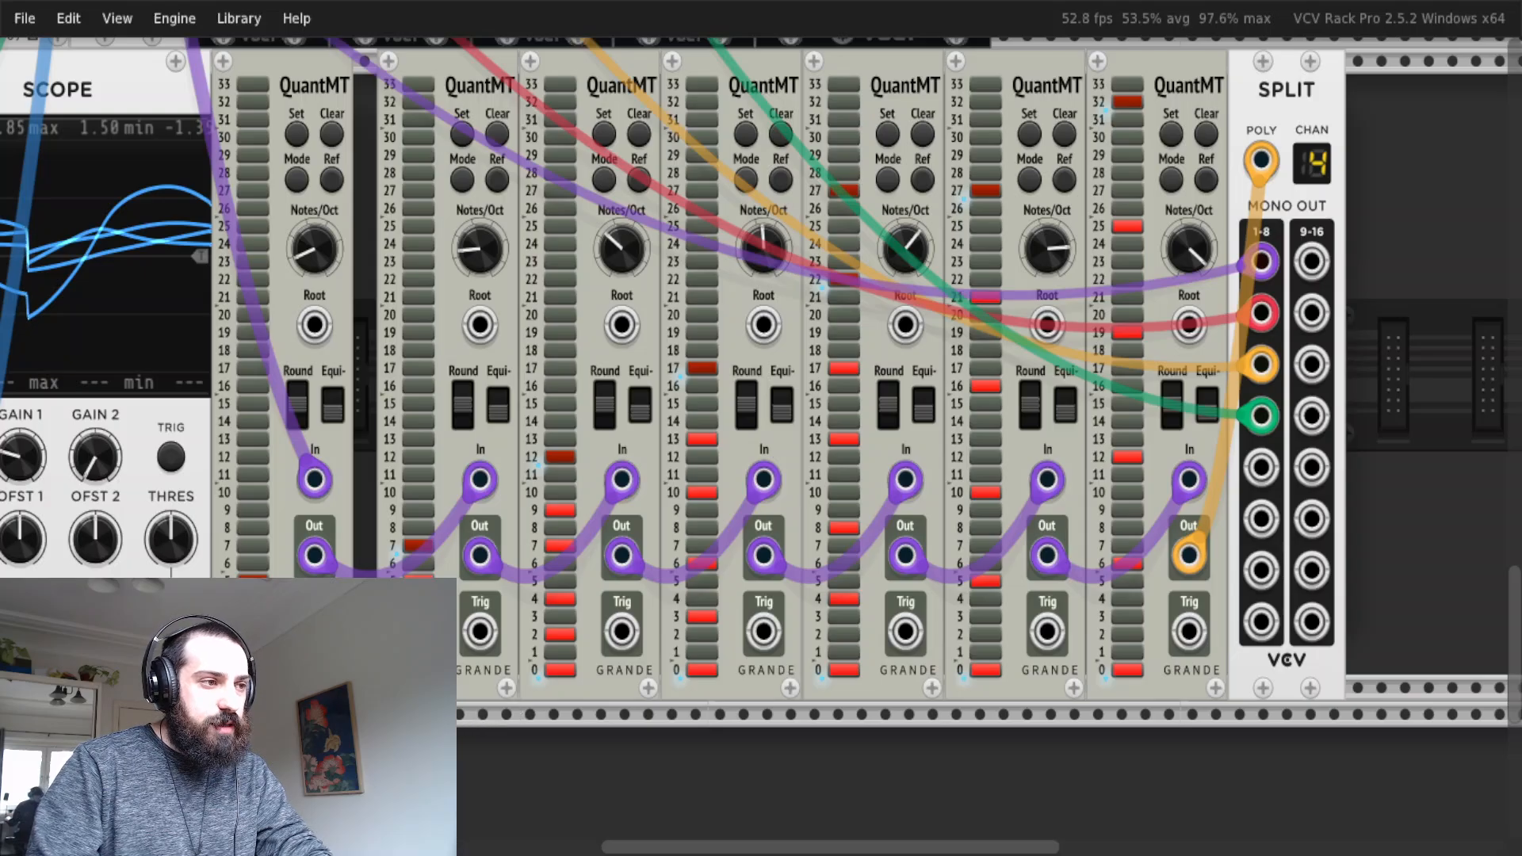
pyautogui.moveTo(449, 719); pyautogui.dragTo(1164, 171)
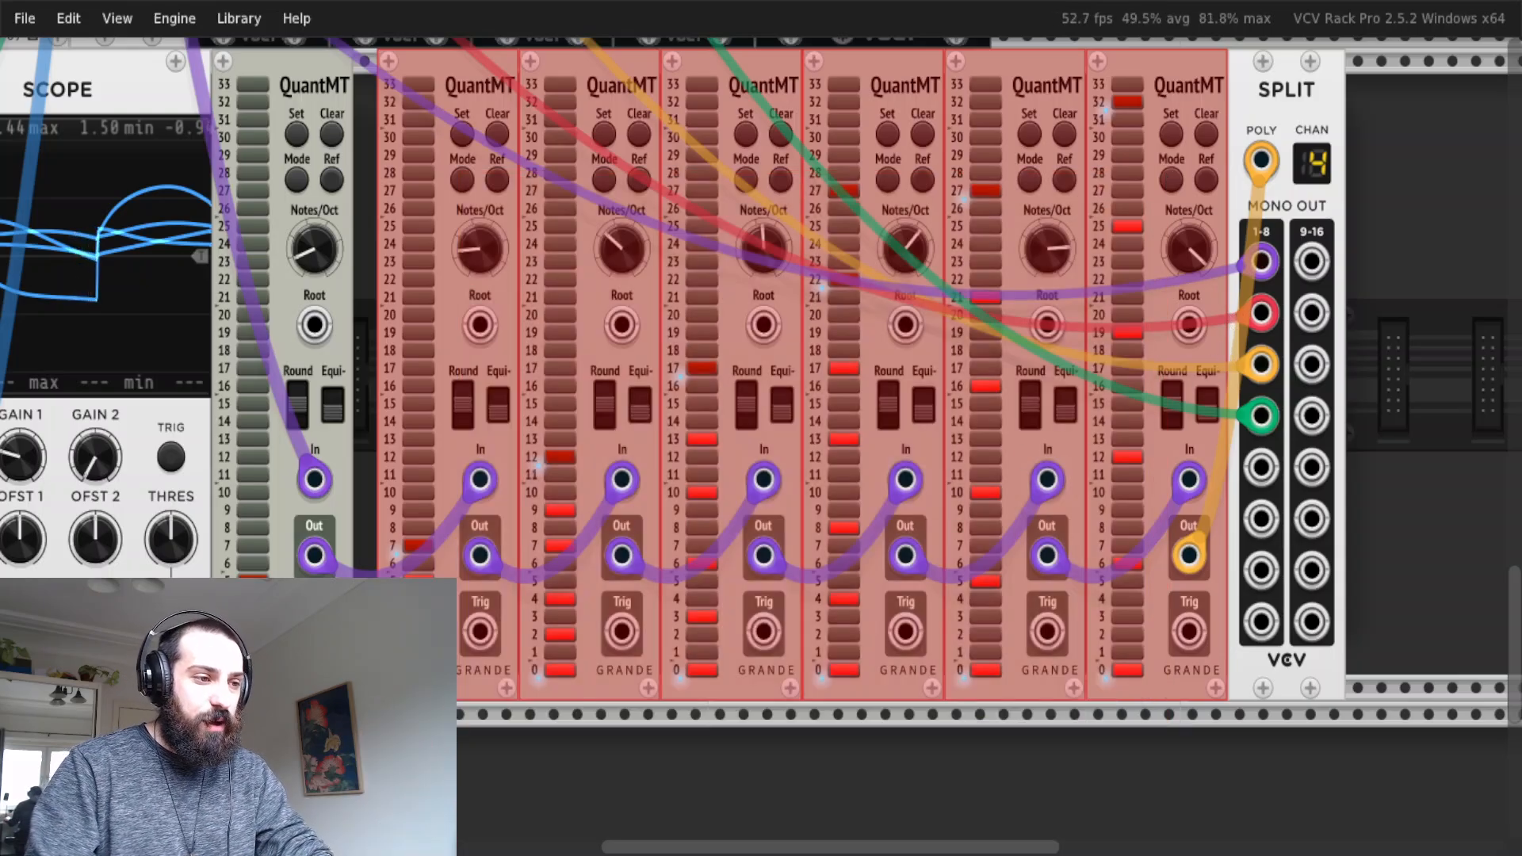
pyautogui.click(428, 717)
# Examine which note steps are enabled on the second QuantMT module in the chain.
pyautogui.hscroll(-2, 444, 699)
pyautogui.scroll(2, 508, 671)
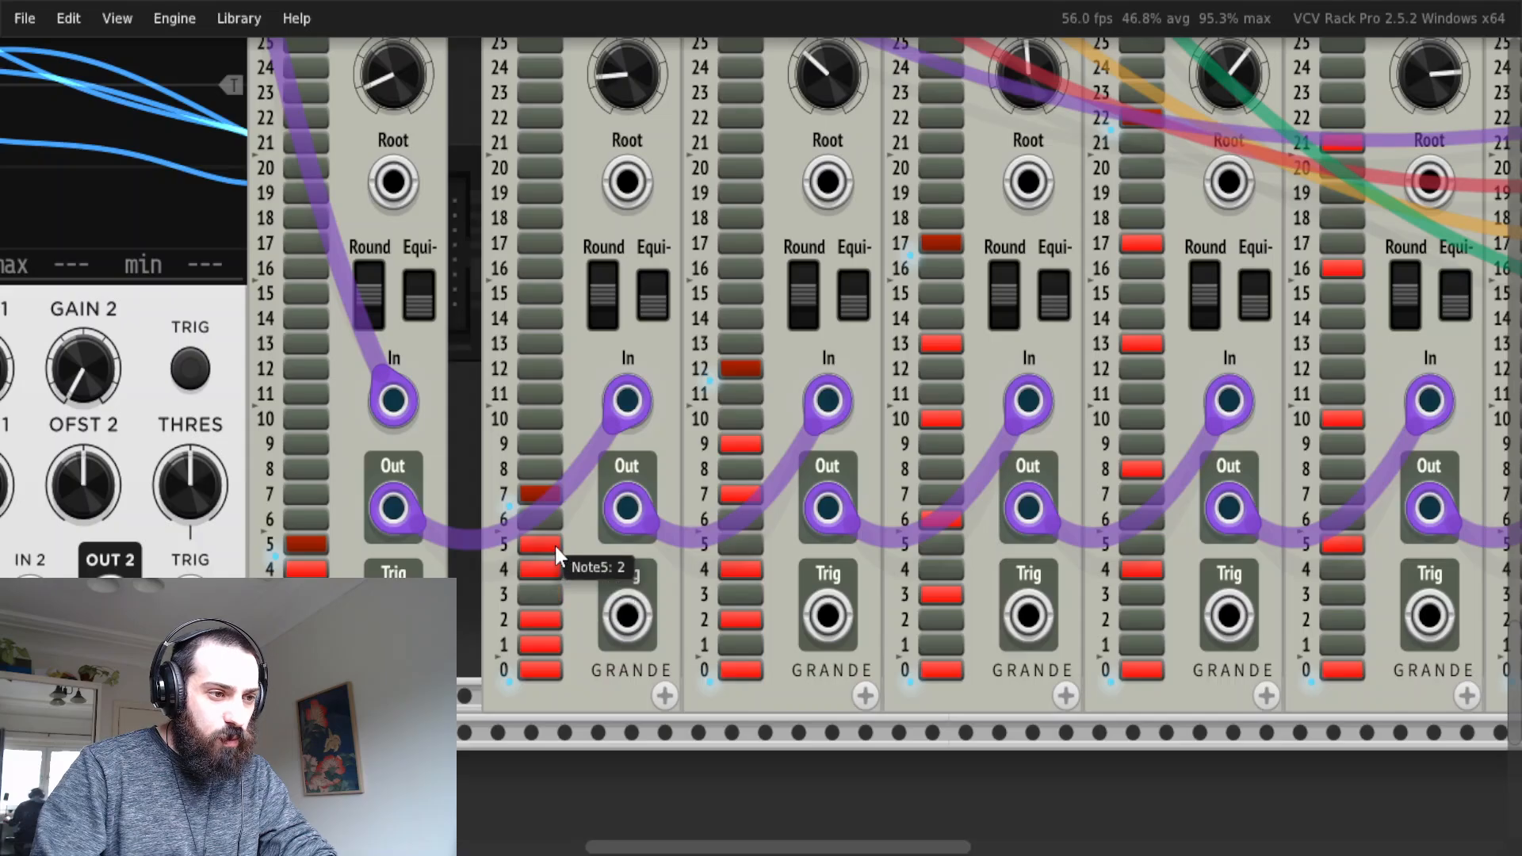
pyautogui.scroll(1, 459, 484)
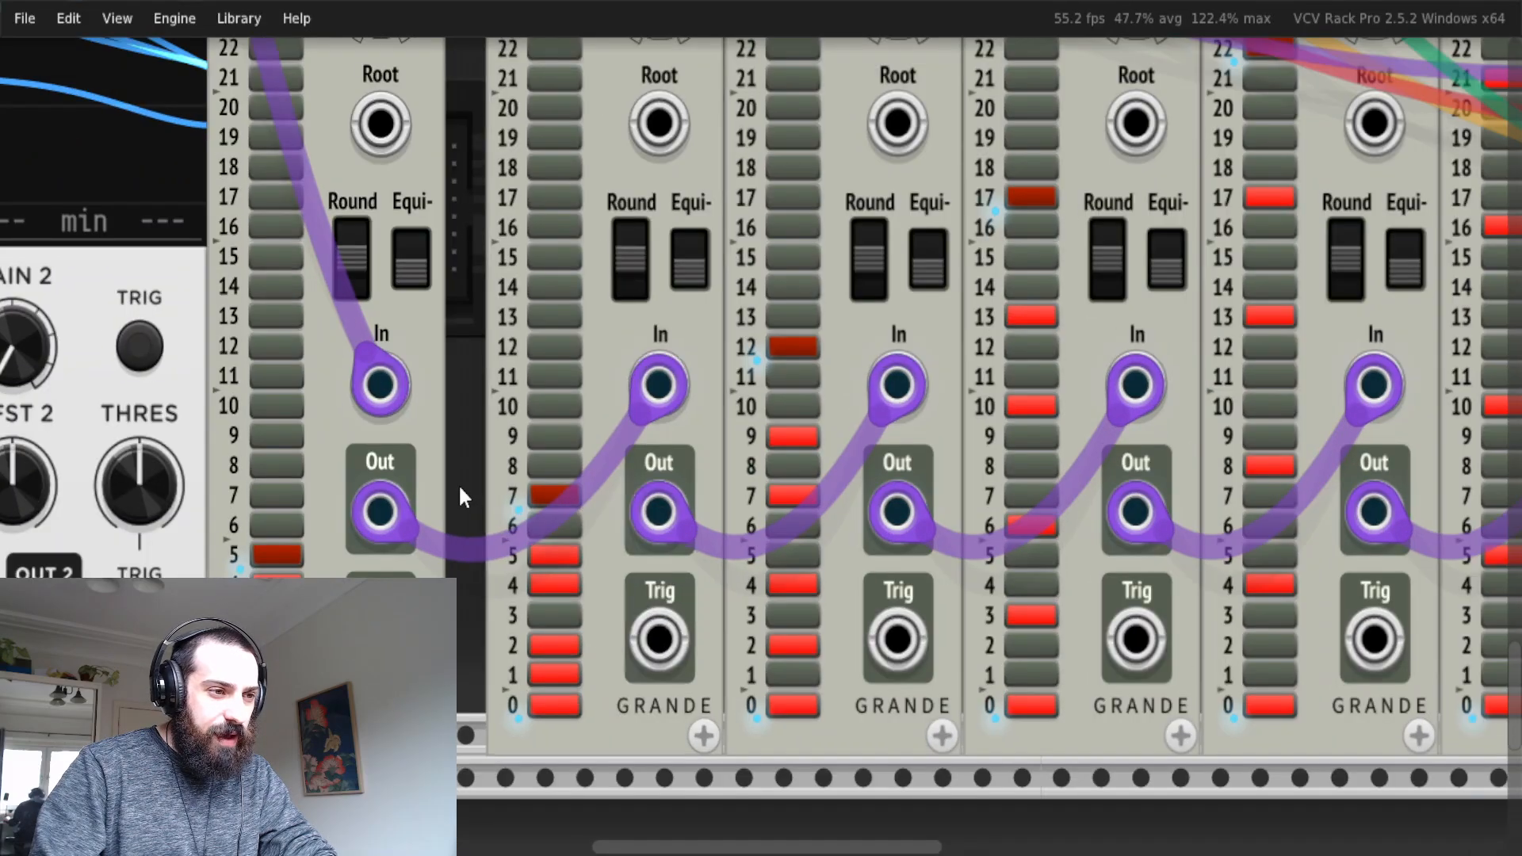
pyautogui.scroll(1, 460, 487)
pyautogui.scroll(1, 579, 509)
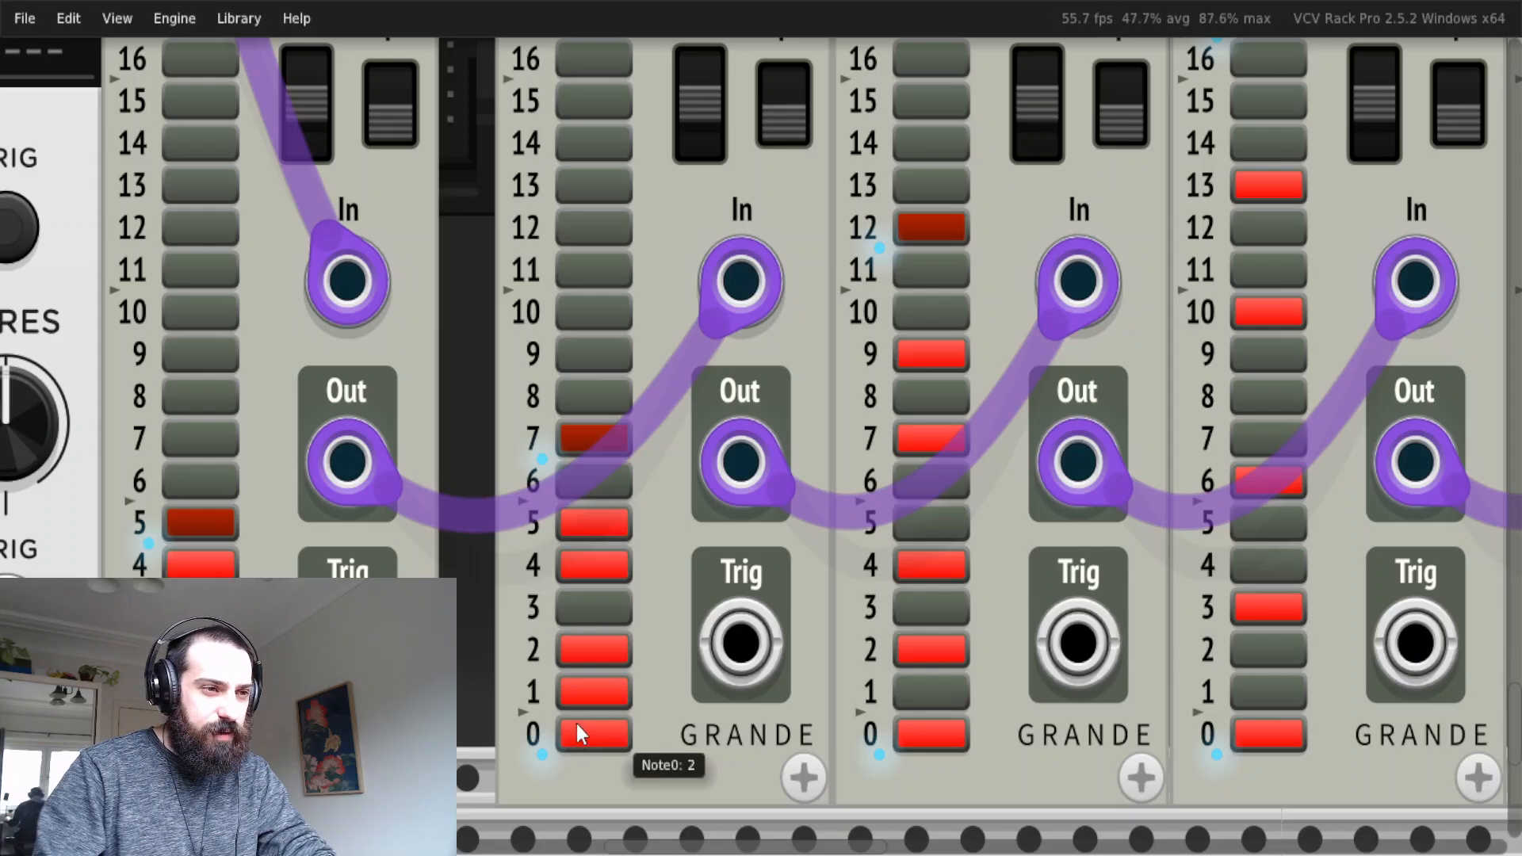
pyautogui.scroll(-1, 596, 646)
pyautogui.scroll(-1, 598, 645)
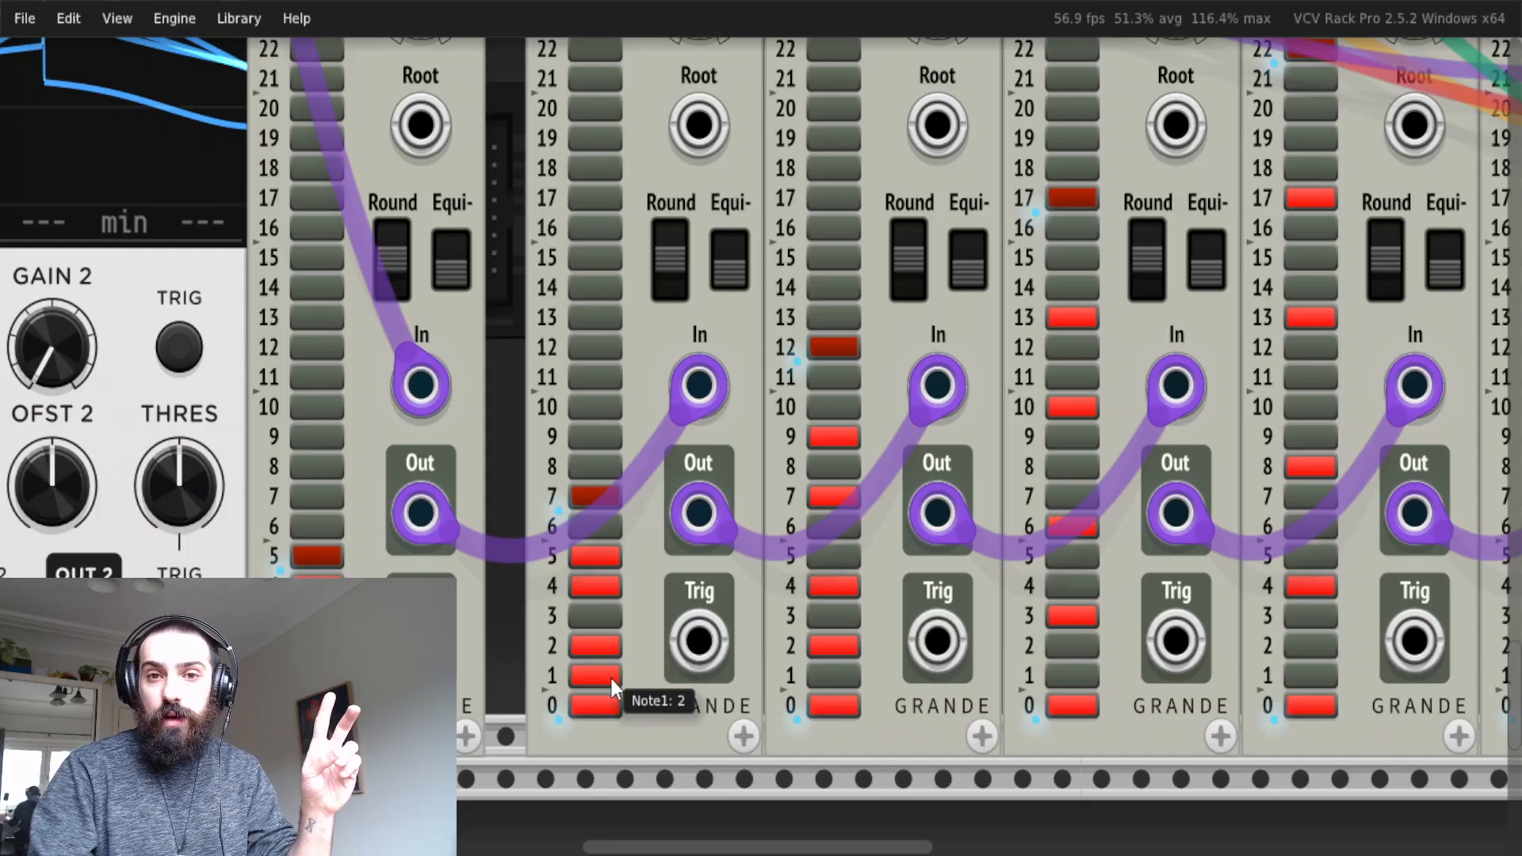
pyautogui.scroll(2, 746, 507)
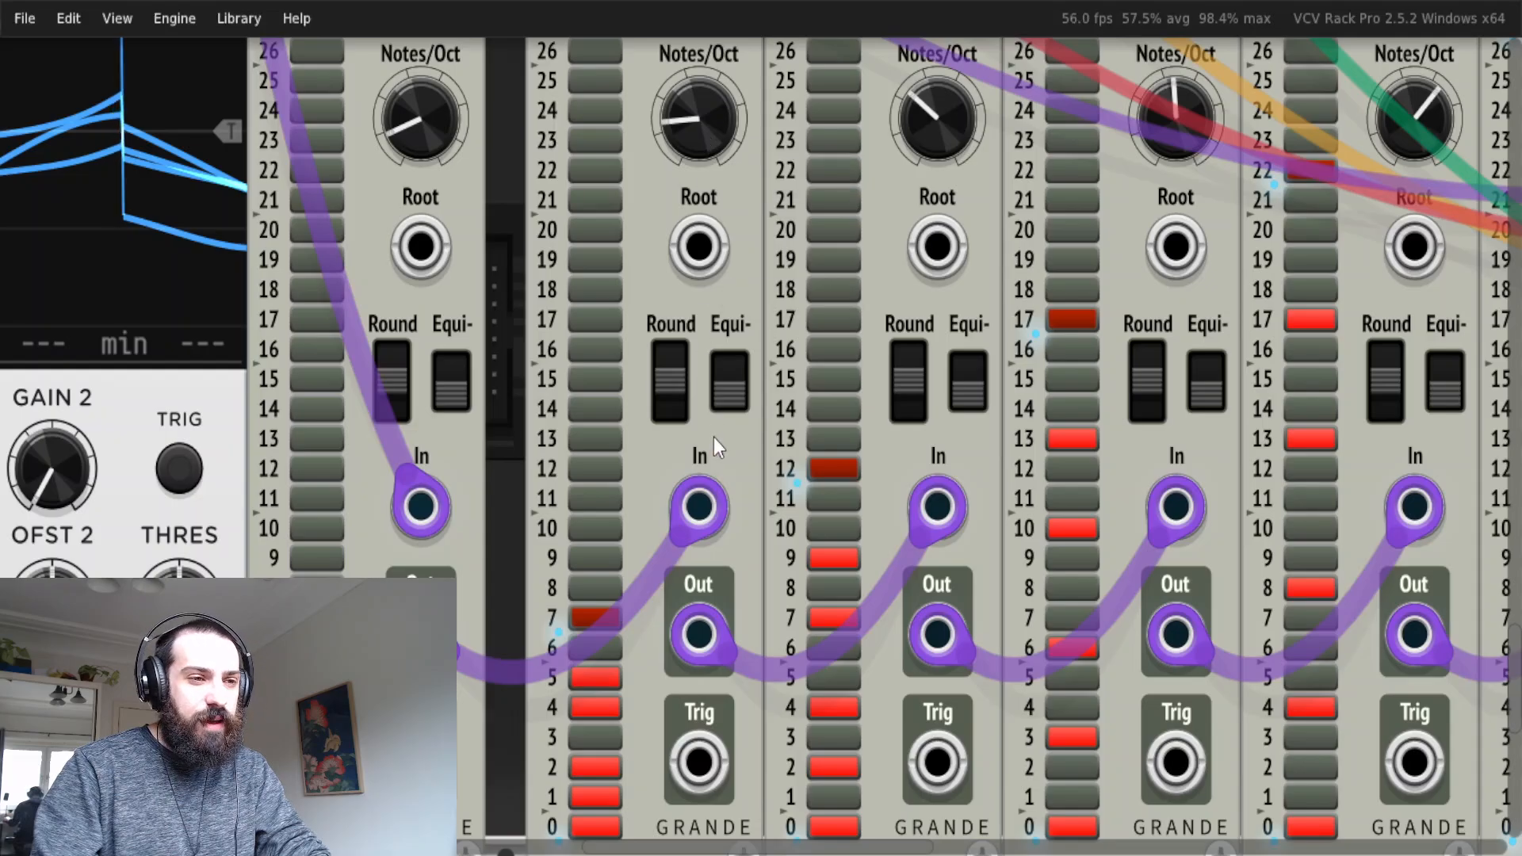
# Check the enabled notes and notes-per-octave settings of the third and fourth QuantMT modules.
pyautogui.scroll(-2, 671, 503)
pyautogui.hscroll(1, 670, 504)
pyautogui.scroll(-1, 797, 691)
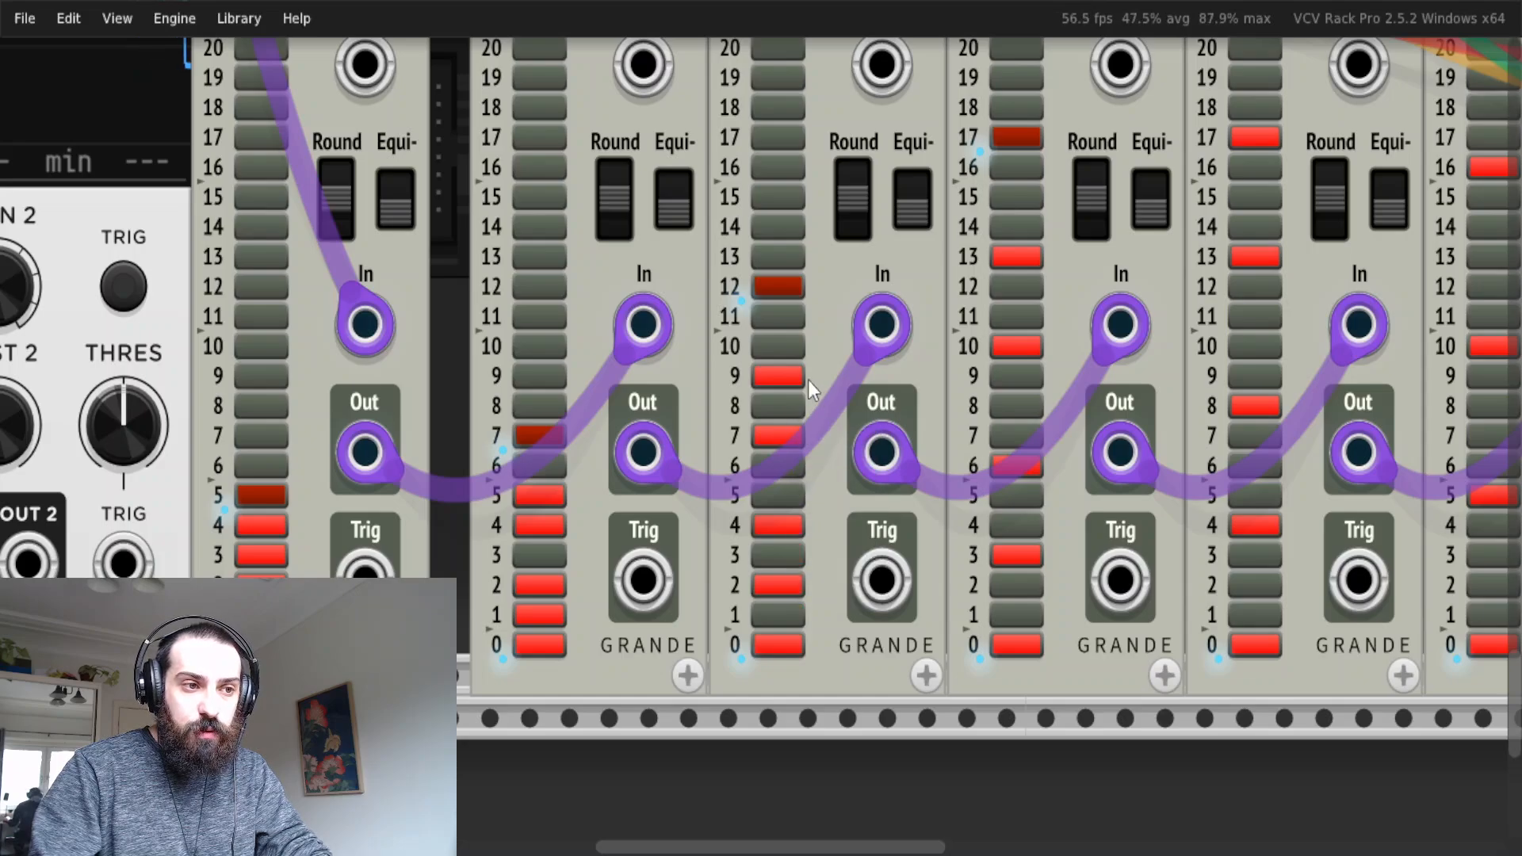
pyautogui.scroll(4, 788, 285)
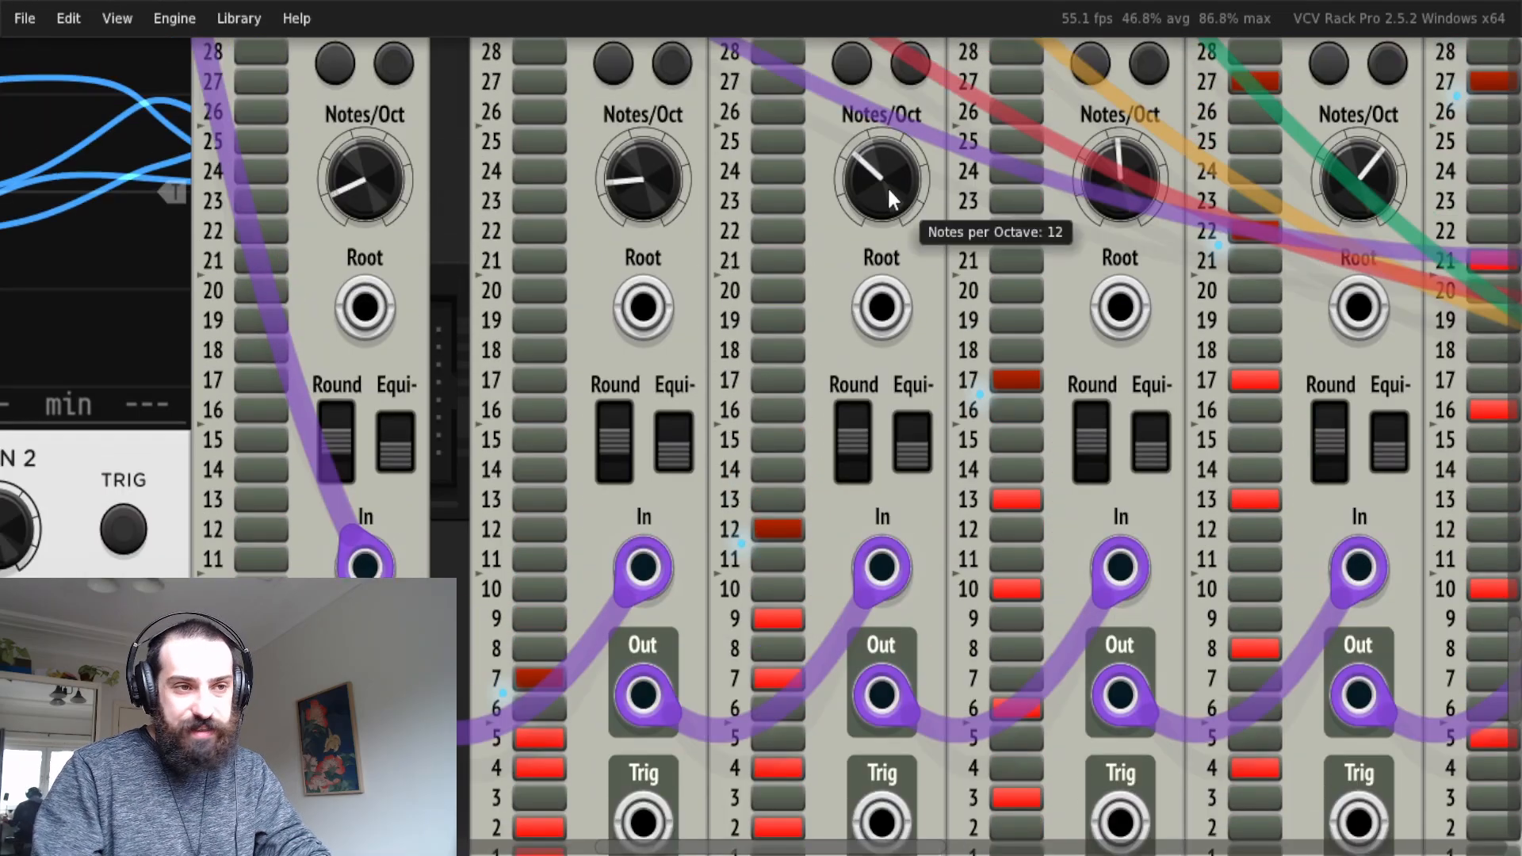
pyautogui.hscroll(5, 886, 222)
pyautogui.scroll(-3, 884, 228)
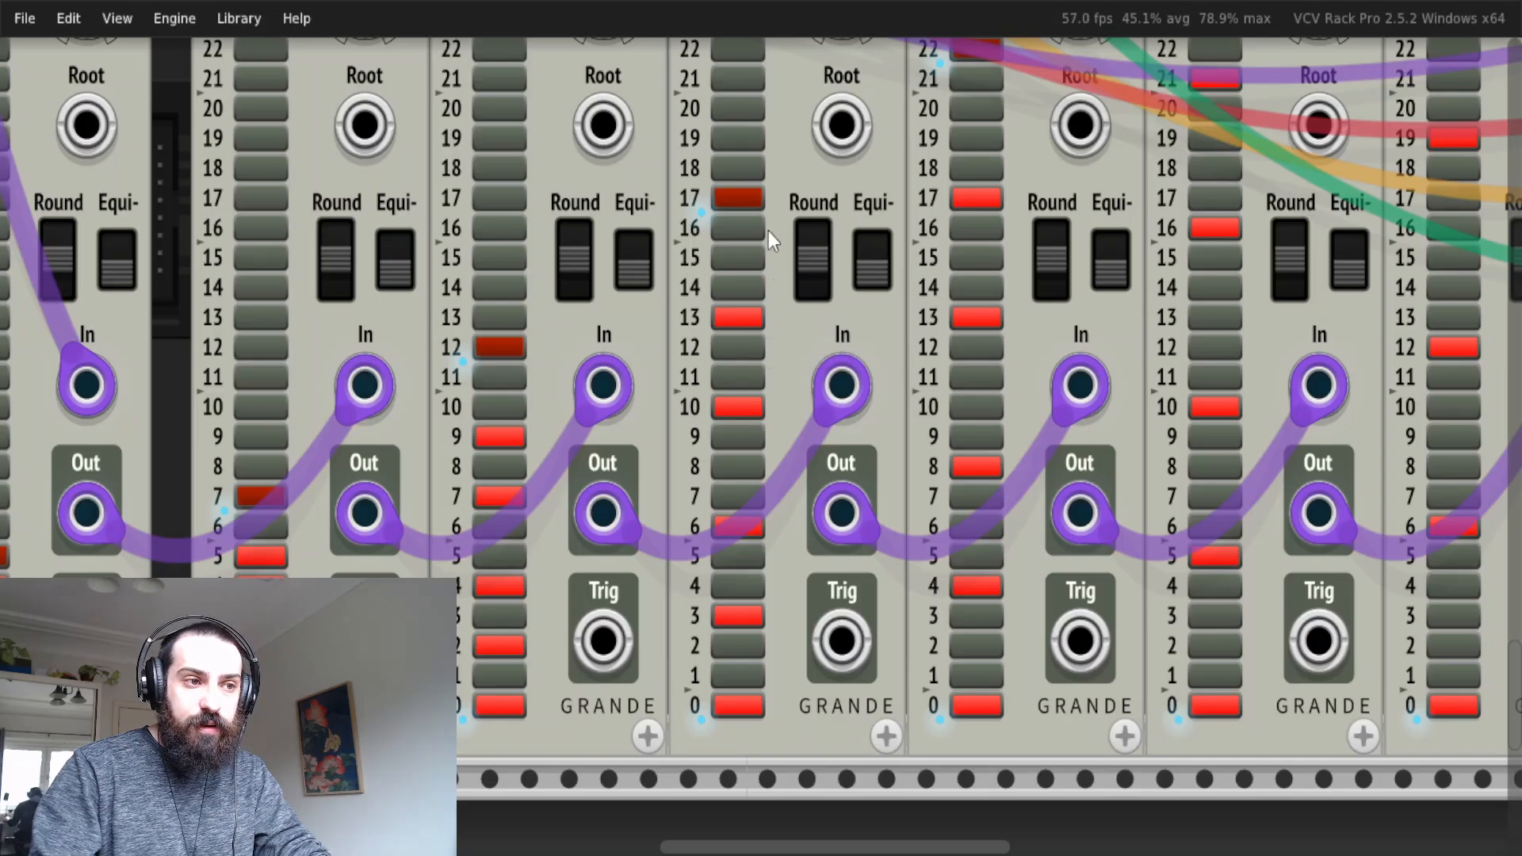
pyautogui.scroll(4, 765, 211)
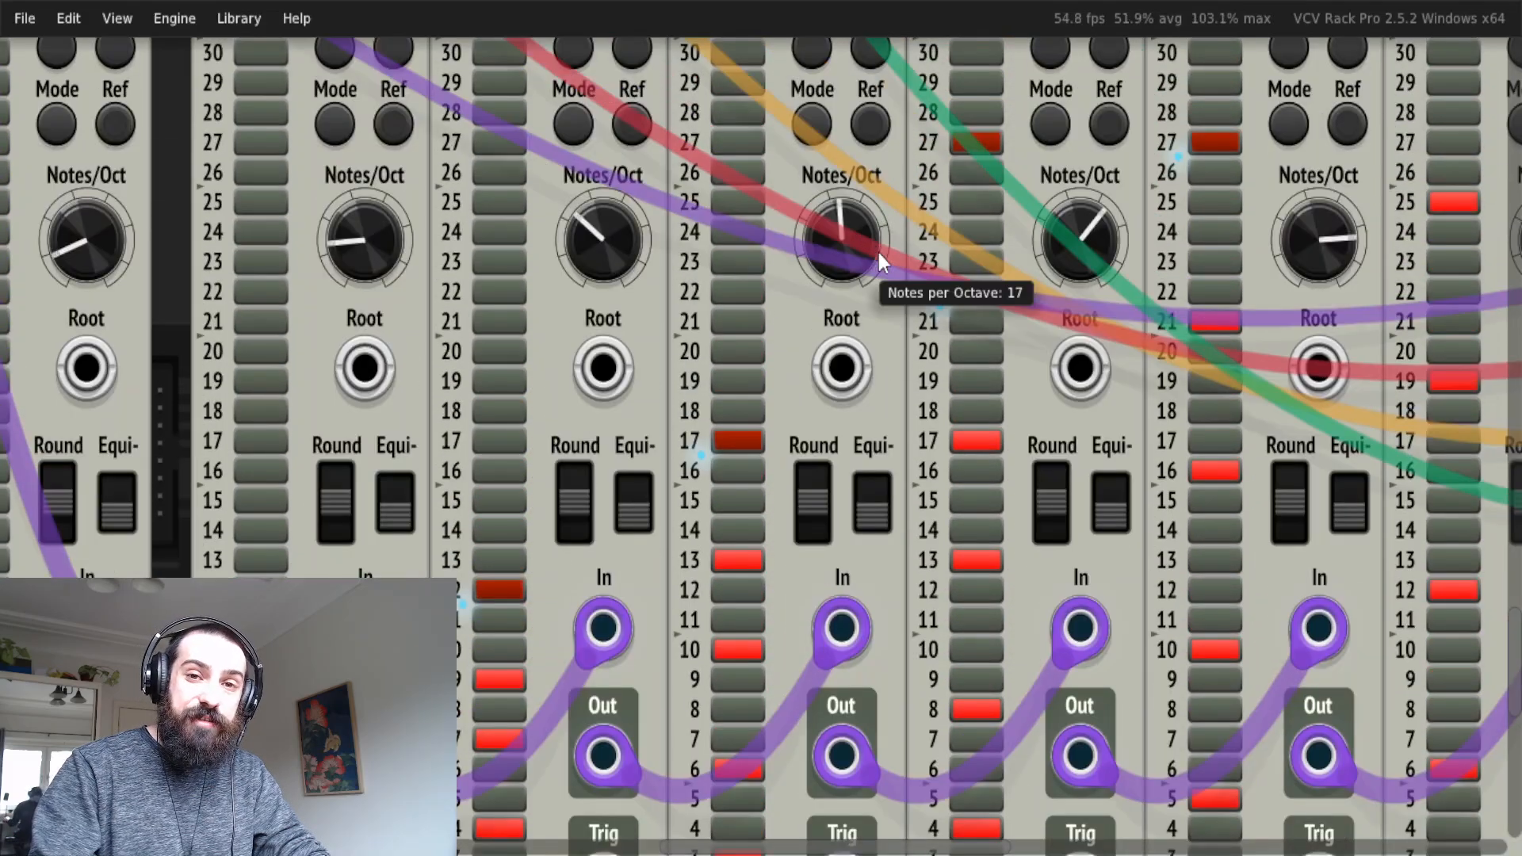
# Check the enabled notes and notes-per-octave settings of the fifth and sixth QuantMT modules.
pyautogui.scroll(-4, 1102, 443)
pyautogui.hscroll(-1, 1063, 445)
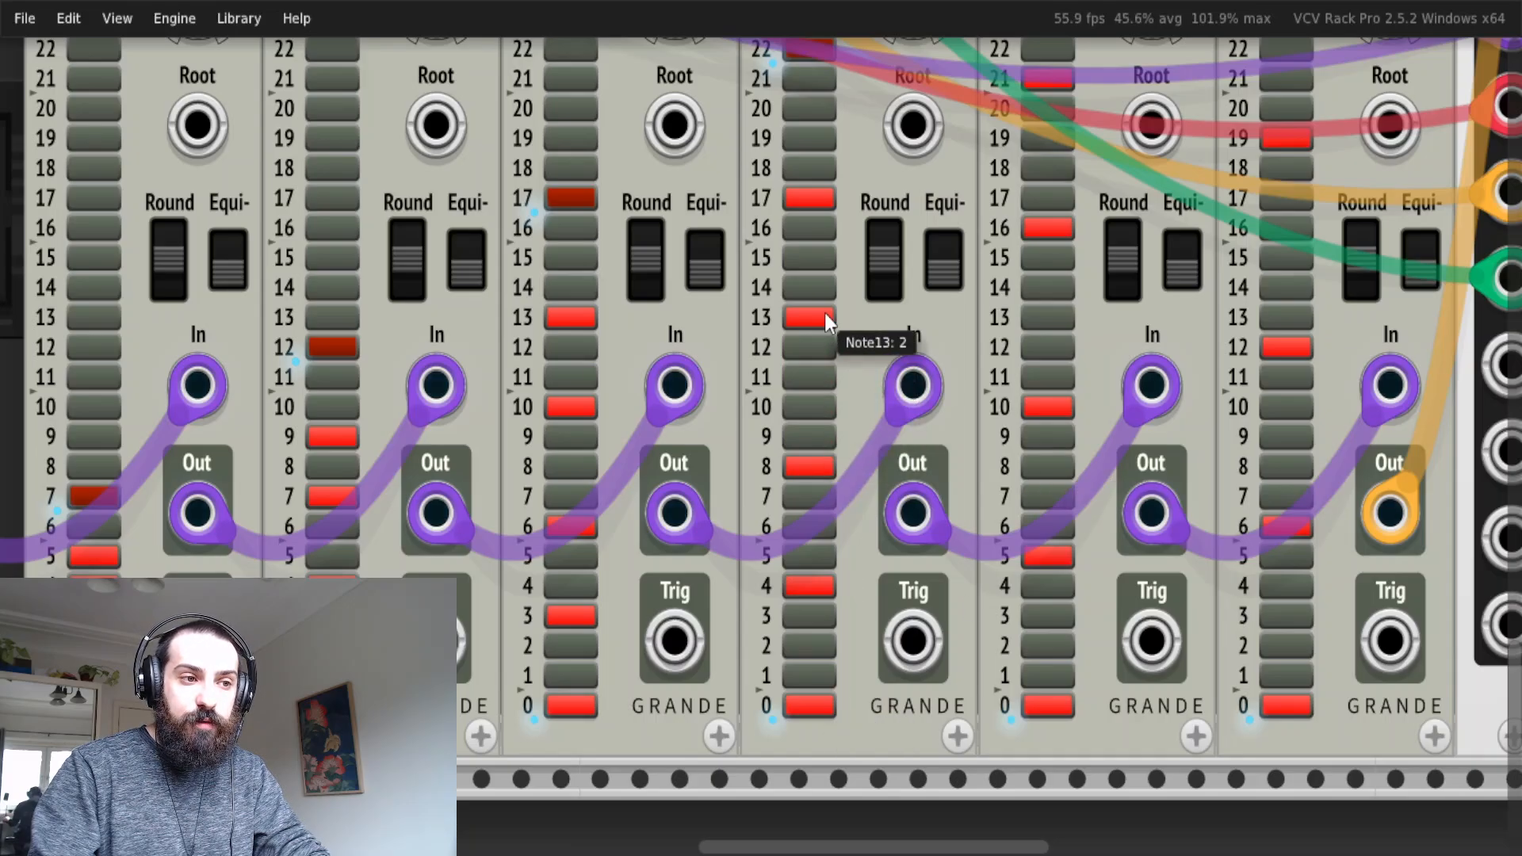
pyautogui.scroll(3, 825, 313)
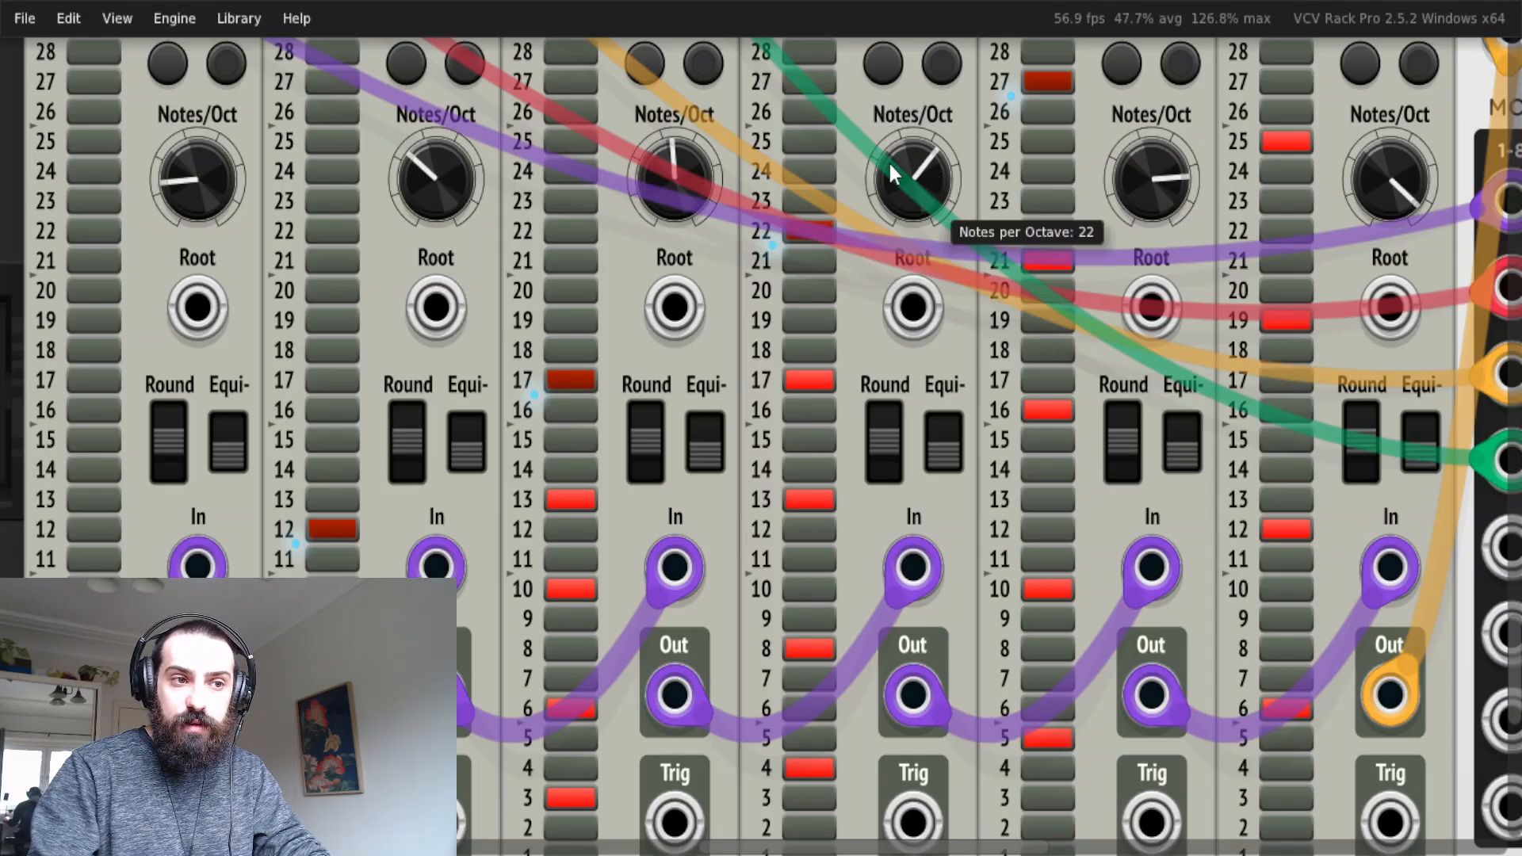
pyautogui.scroll(-2, 1090, 464)
pyautogui.hscroll(2, 967, 686)
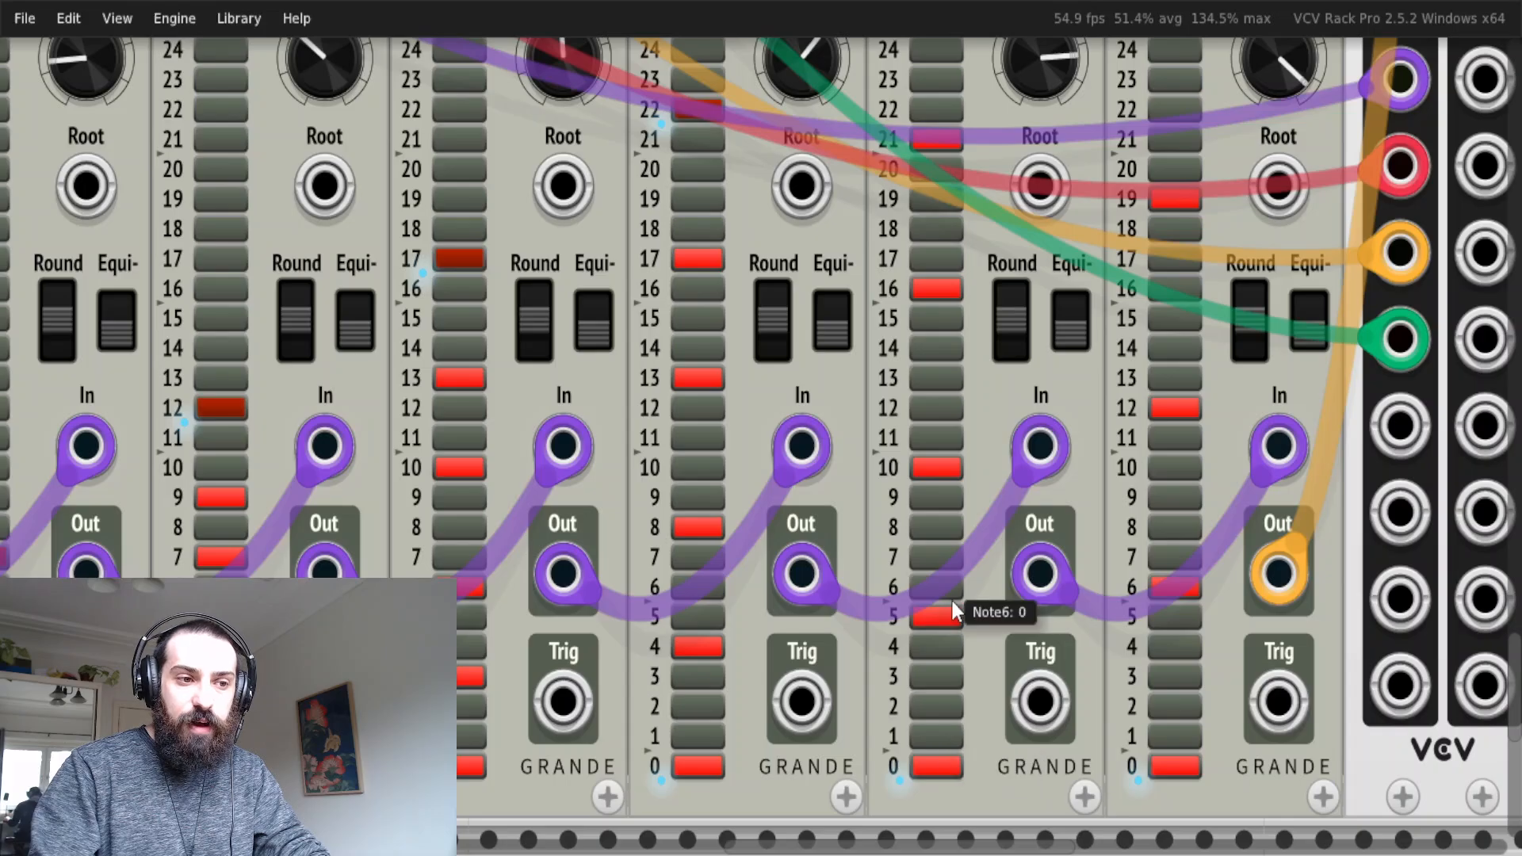
pyautogui.scroll(3, 947, 322)
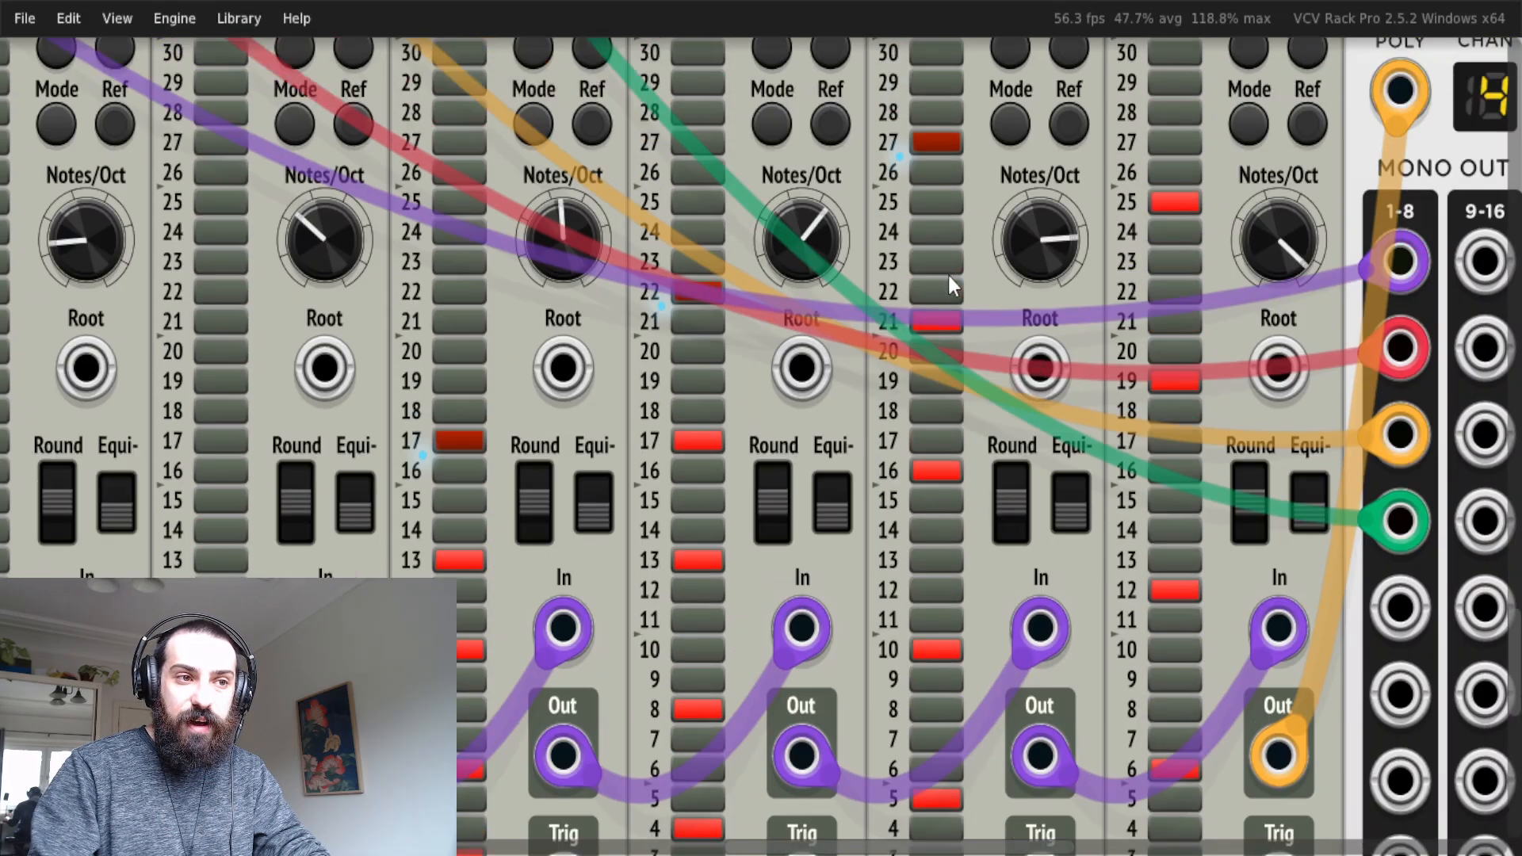
pyautogui.scroll(2, 948, 274)
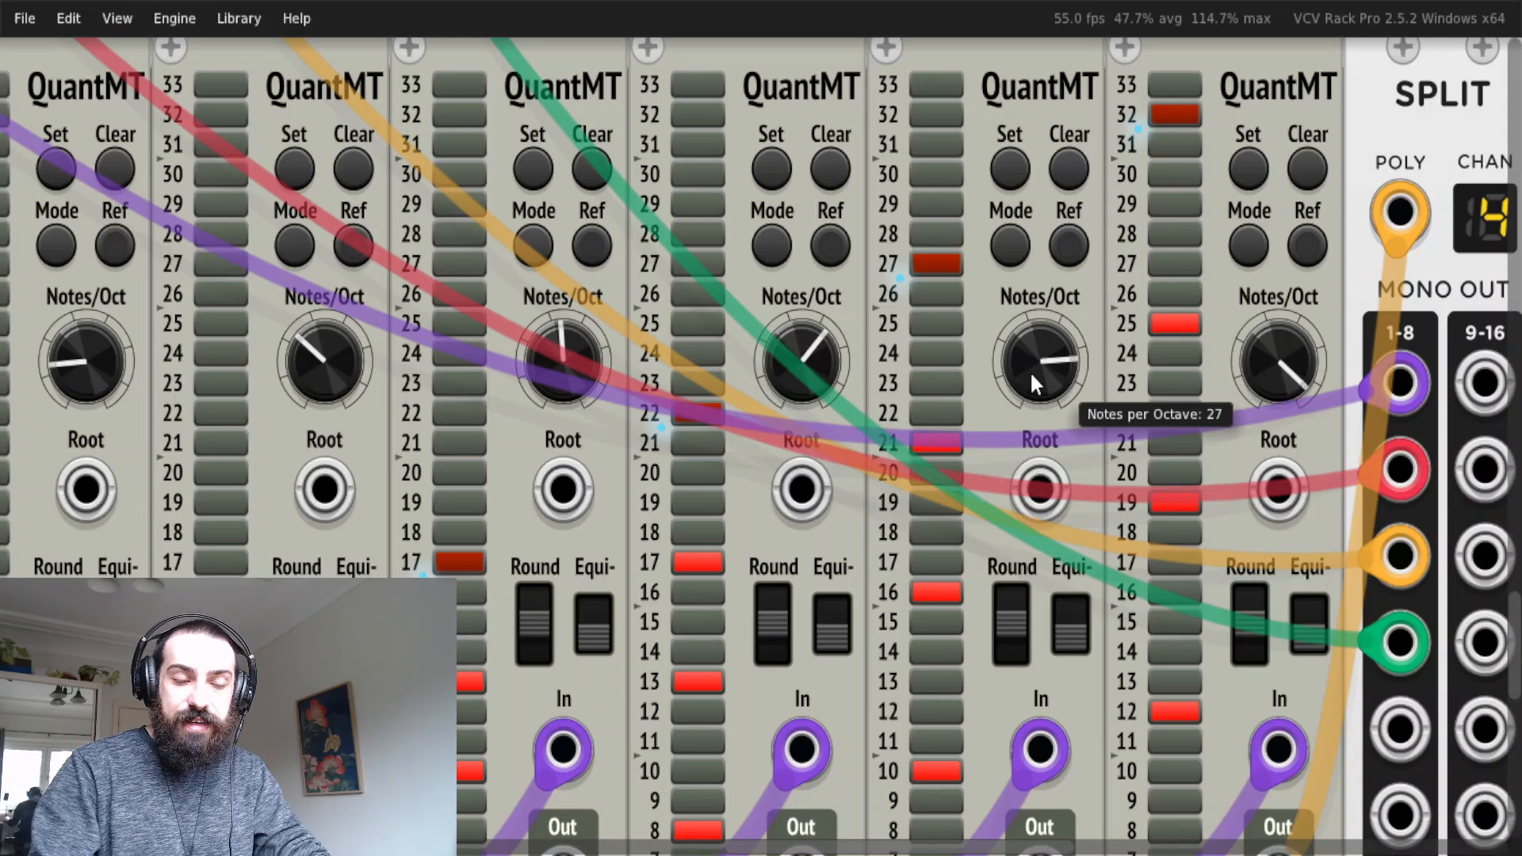
# Inspect the enabled notes and notes-per-octave setting of the last QuantMT module before SPLIT.
pyautogui.scroll(-4, 1119, 395)
pyautogui.hscroll(3, 1103, 459)
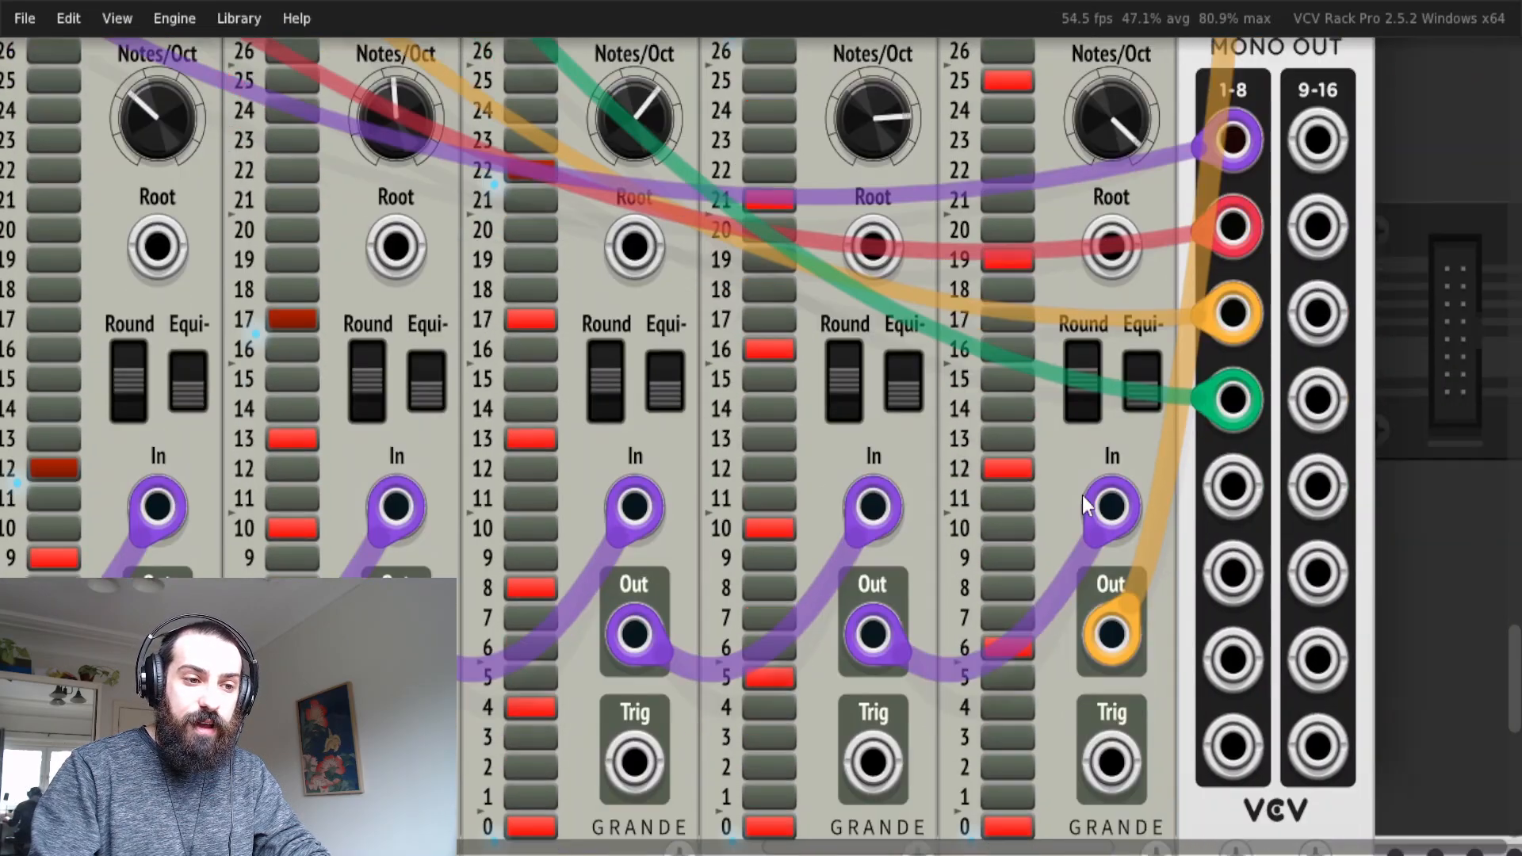
pyautogui.scroll(-1, 1086, 504)
pyautogui.scroll(2, 1016, 431)
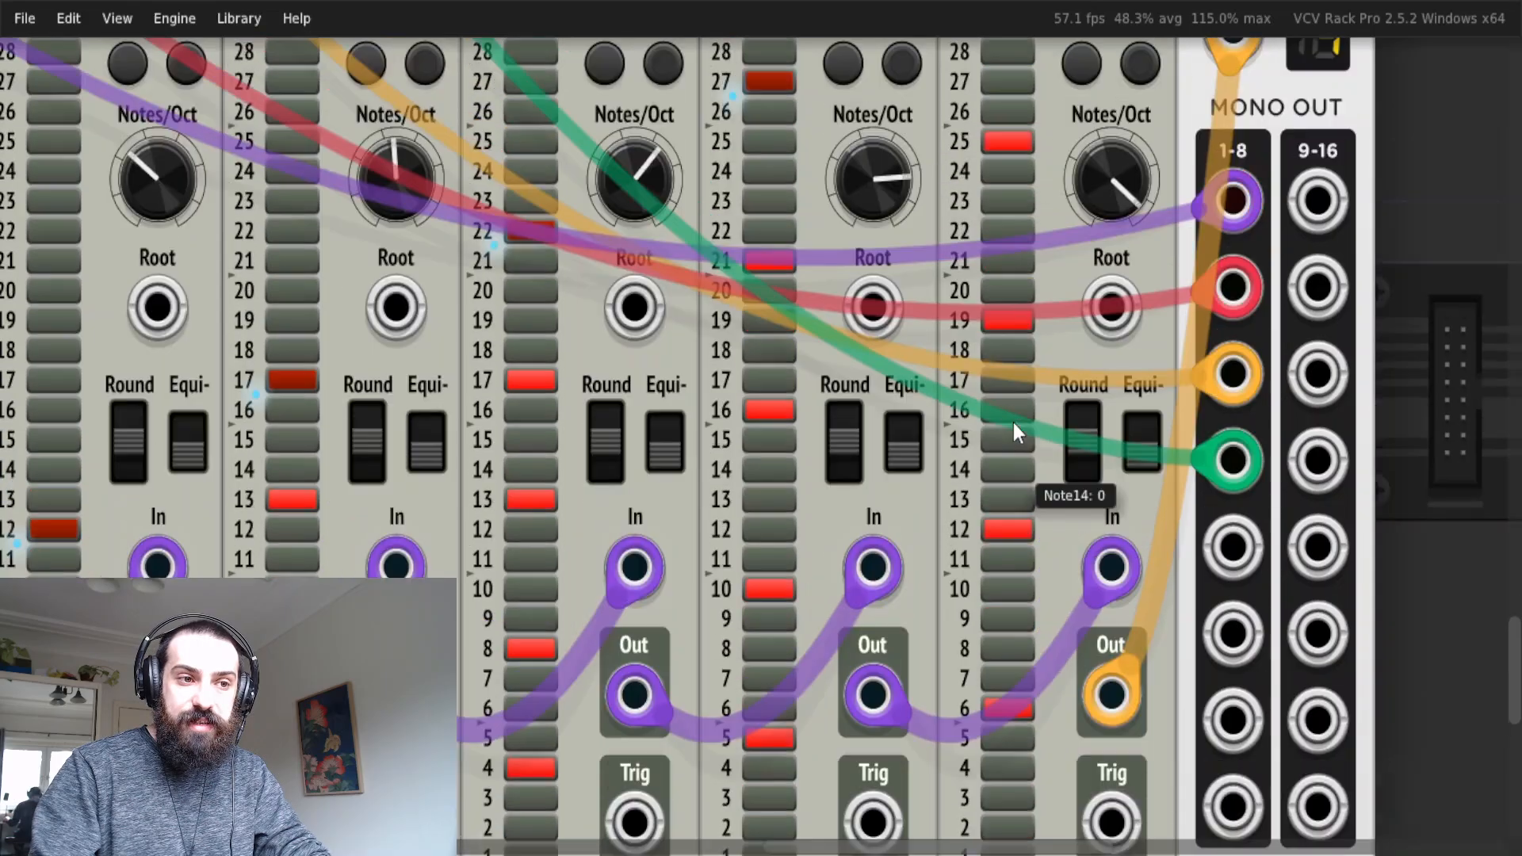
pyautogui.scroll(4, 1000, 337)
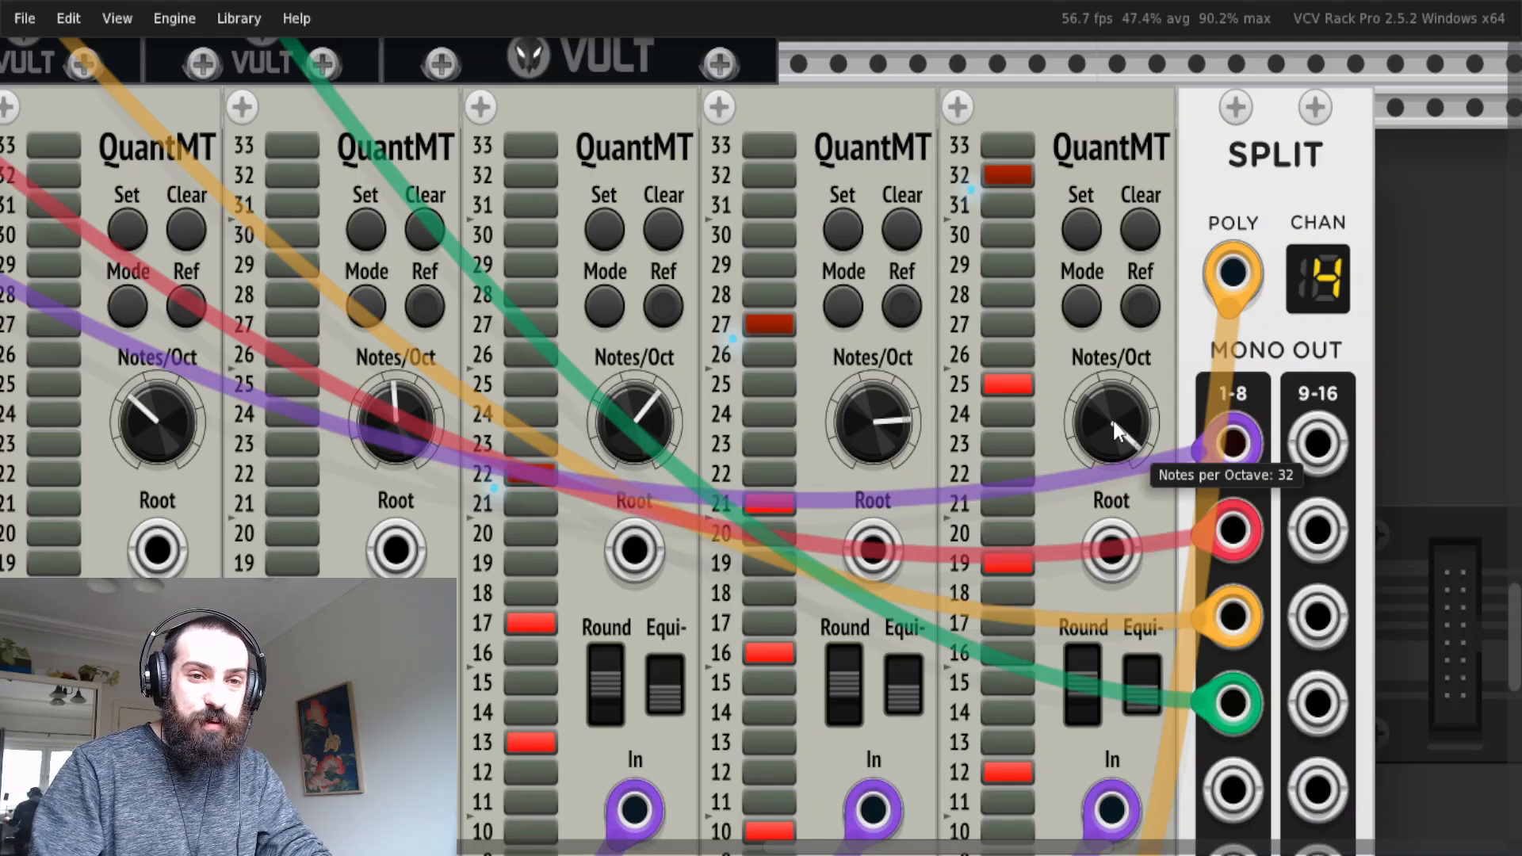
pyautogui.scroll(-3, 1106, 422)
pyautogui.hscroll(-3, 742, 679)
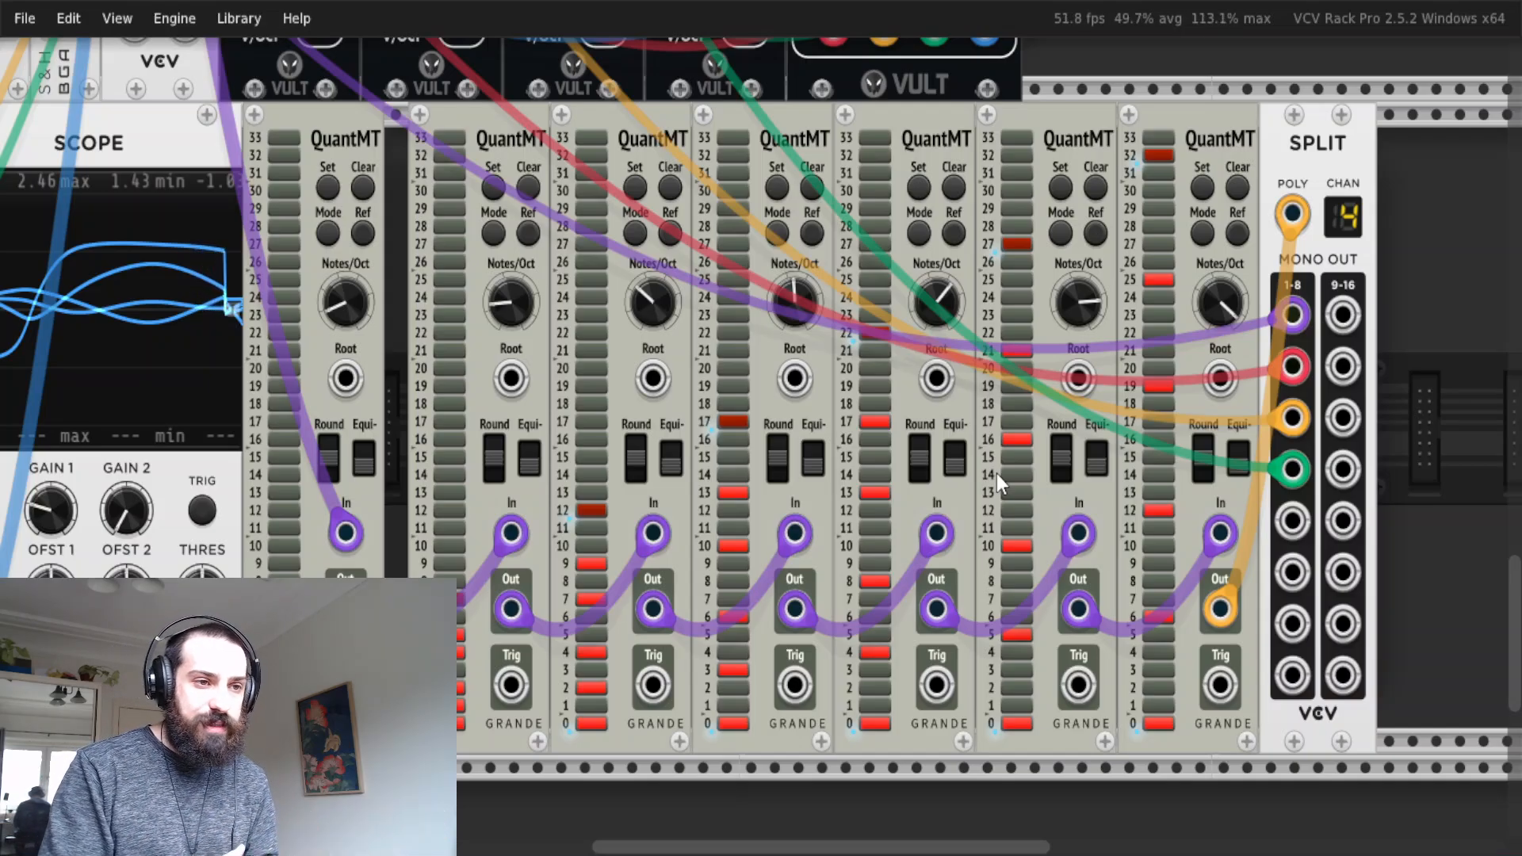
# Unmute the master output of the MixMaster mixer with its dim engaged.
pyautogui.scroll(6, 537, 322)
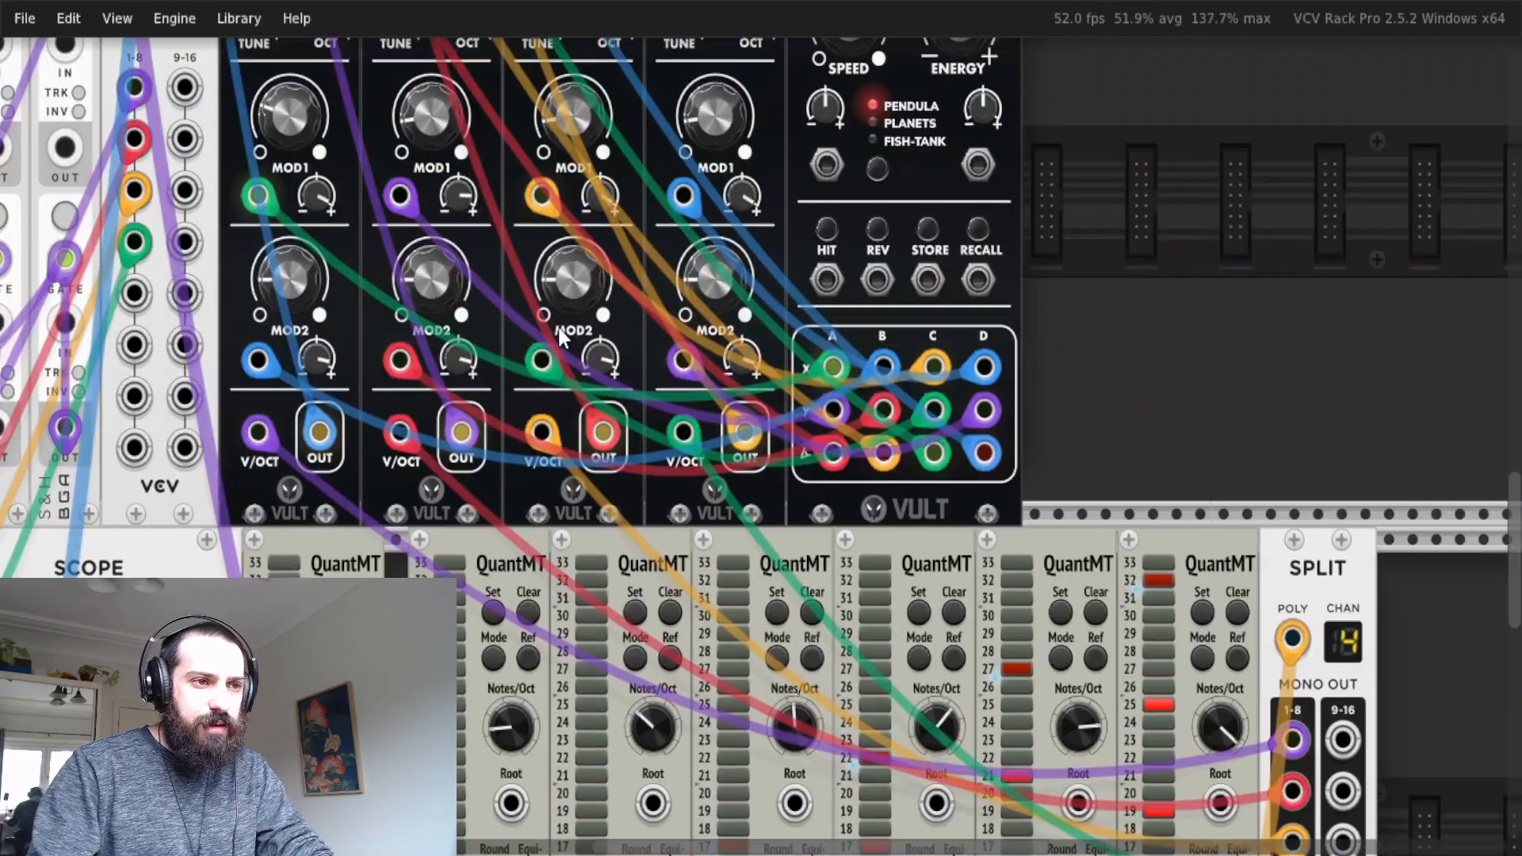
pyautogui.scroll(8, 586, 326)
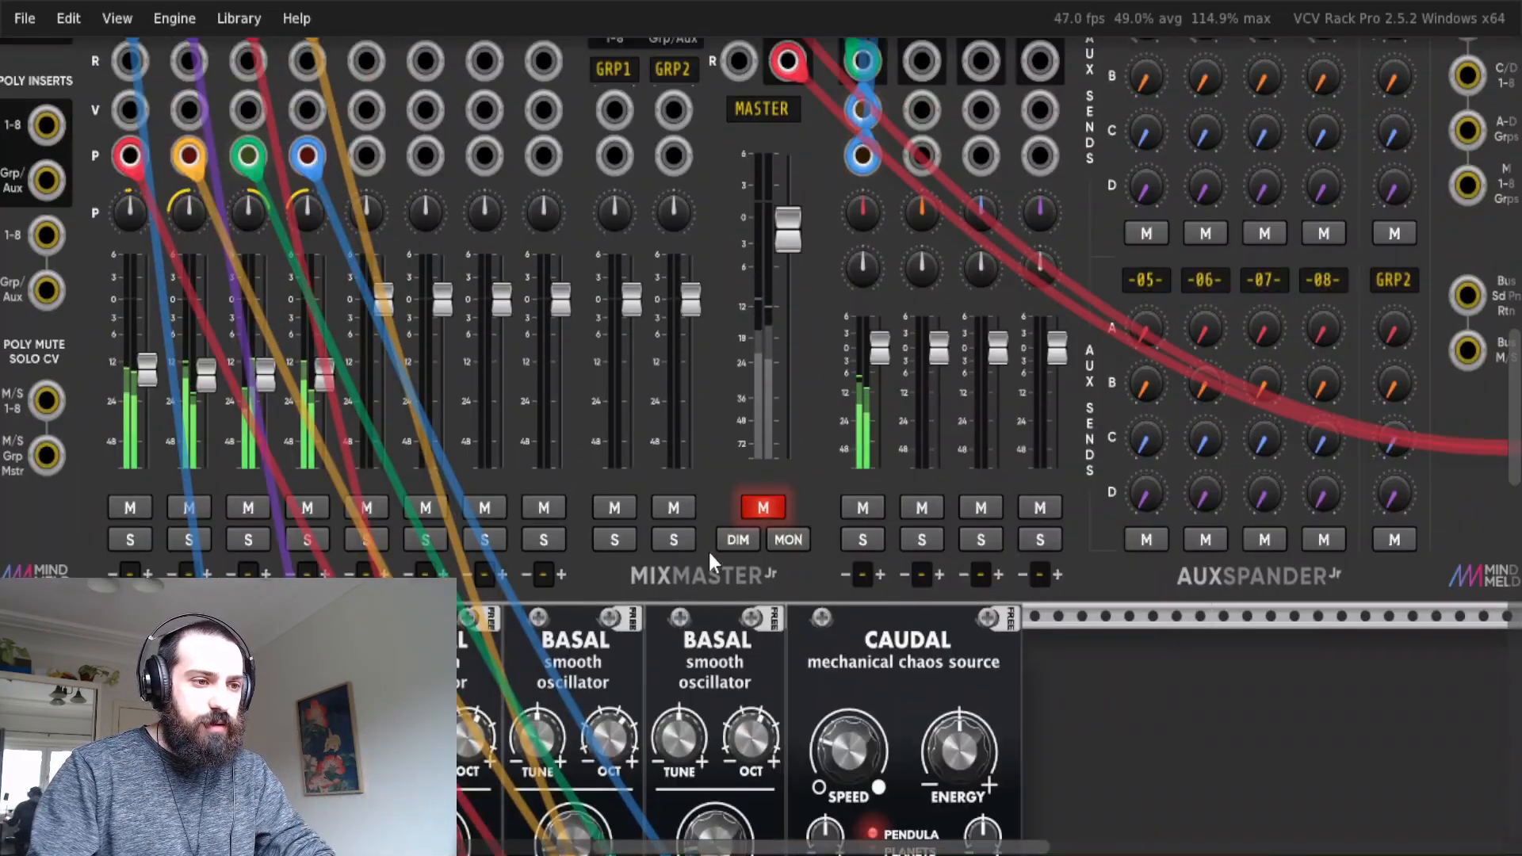
pyautogui.click(763, 508)
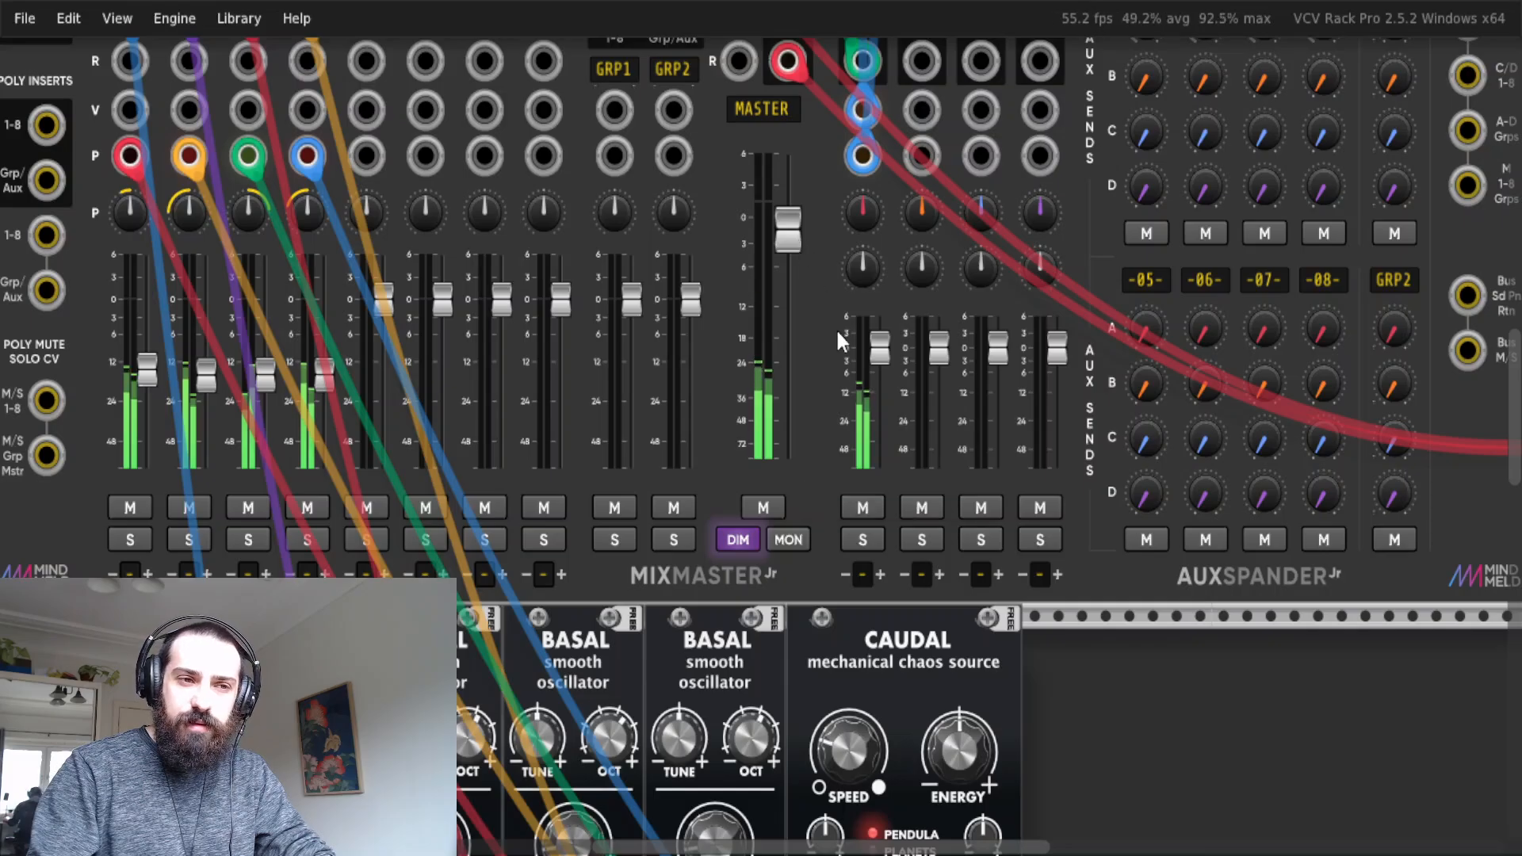
pyautogui.scroll(-2, 808, 260)
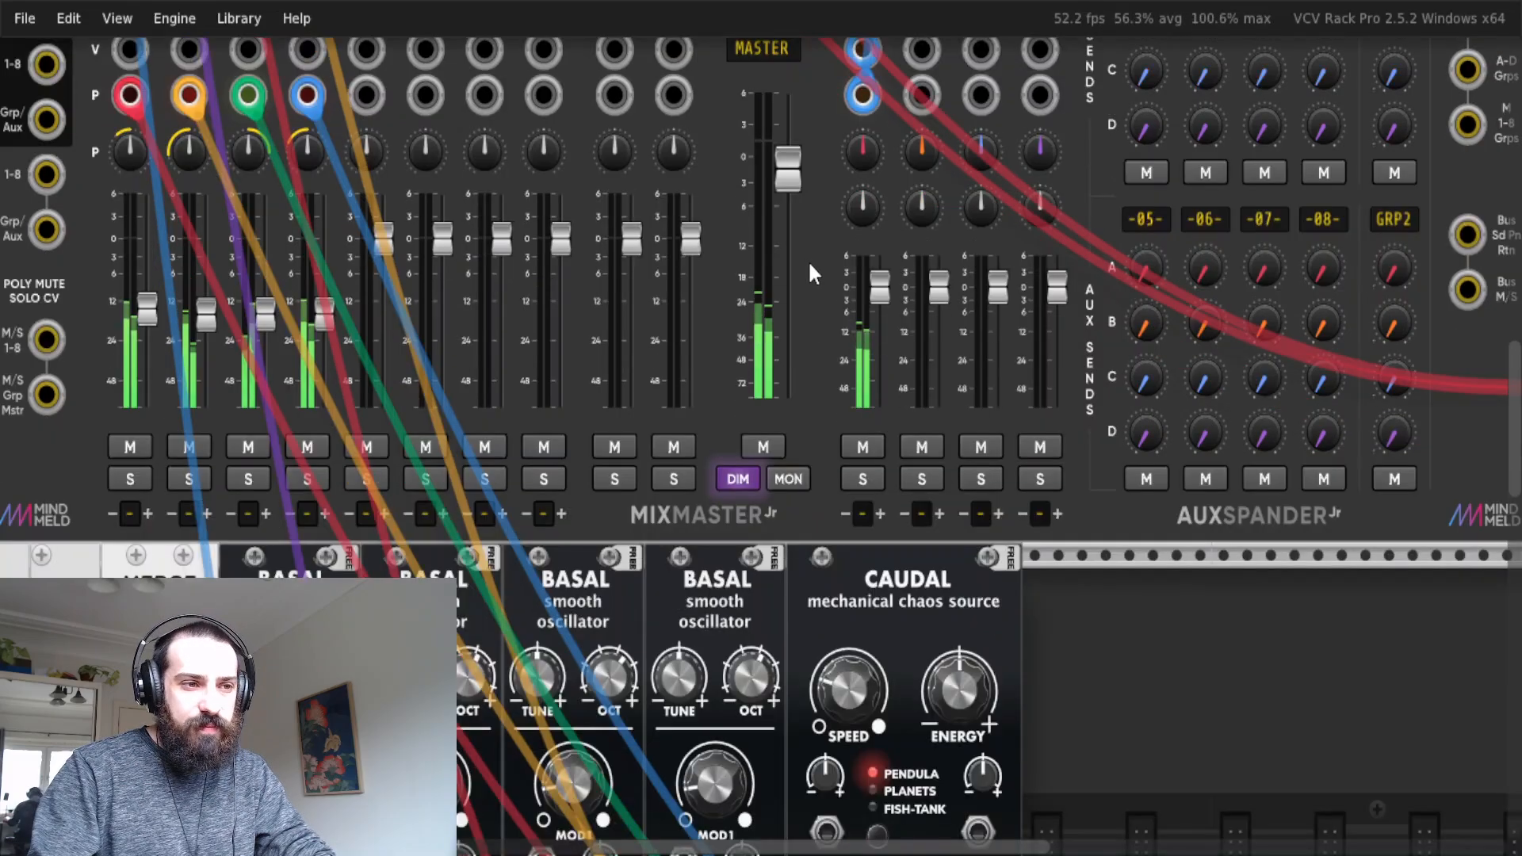
pyautogui.scroll(-1, 799, 253)
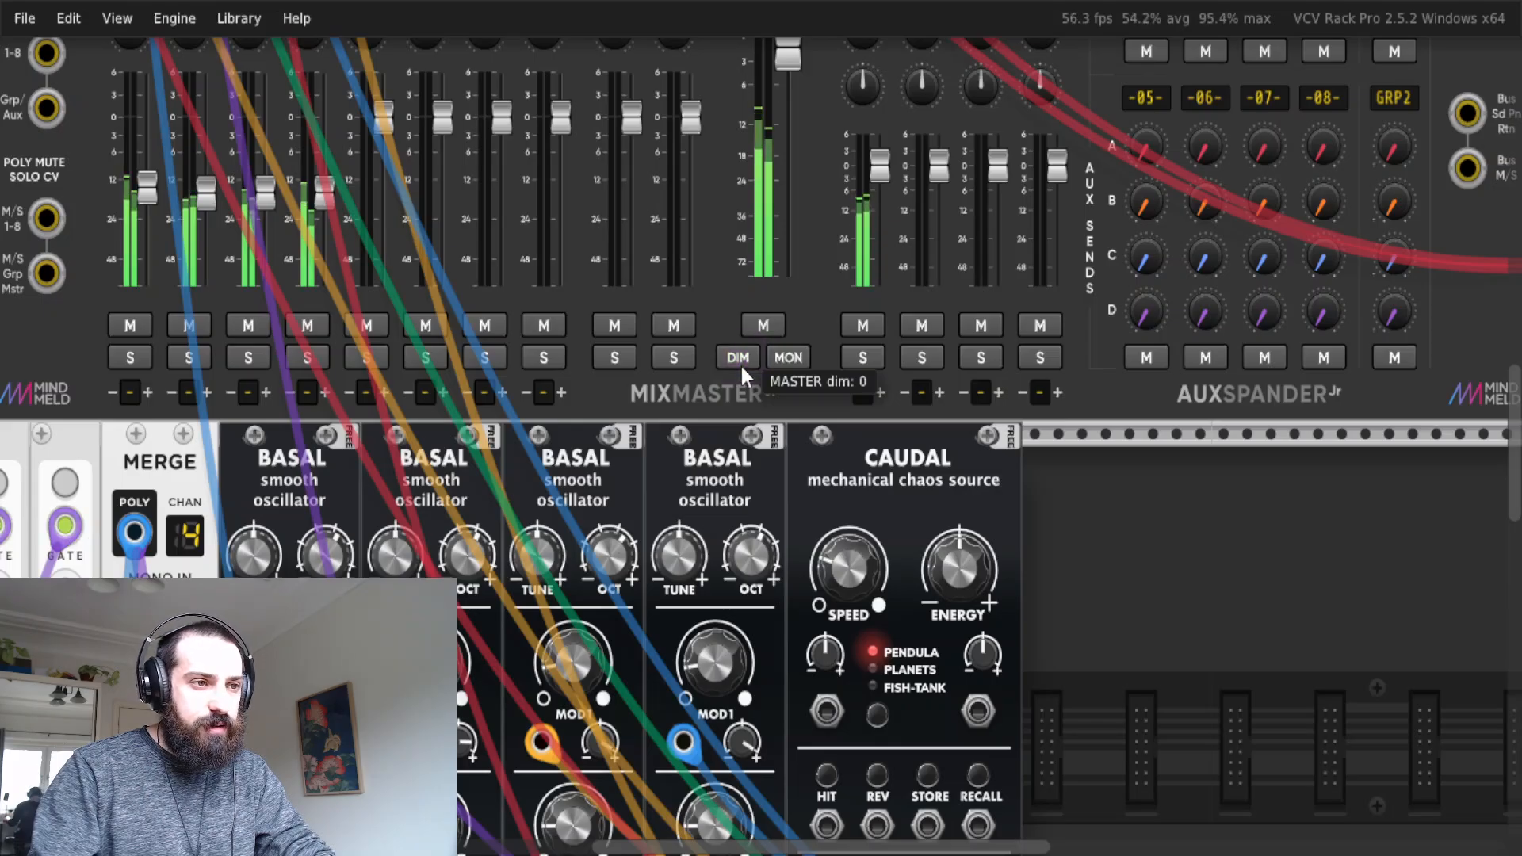
# Switch the mixer's master dim off and back on, viewing the oscillators in between.
pyautogui.click(738, 358)
pyautogui.scroll(-7, 516, 446)
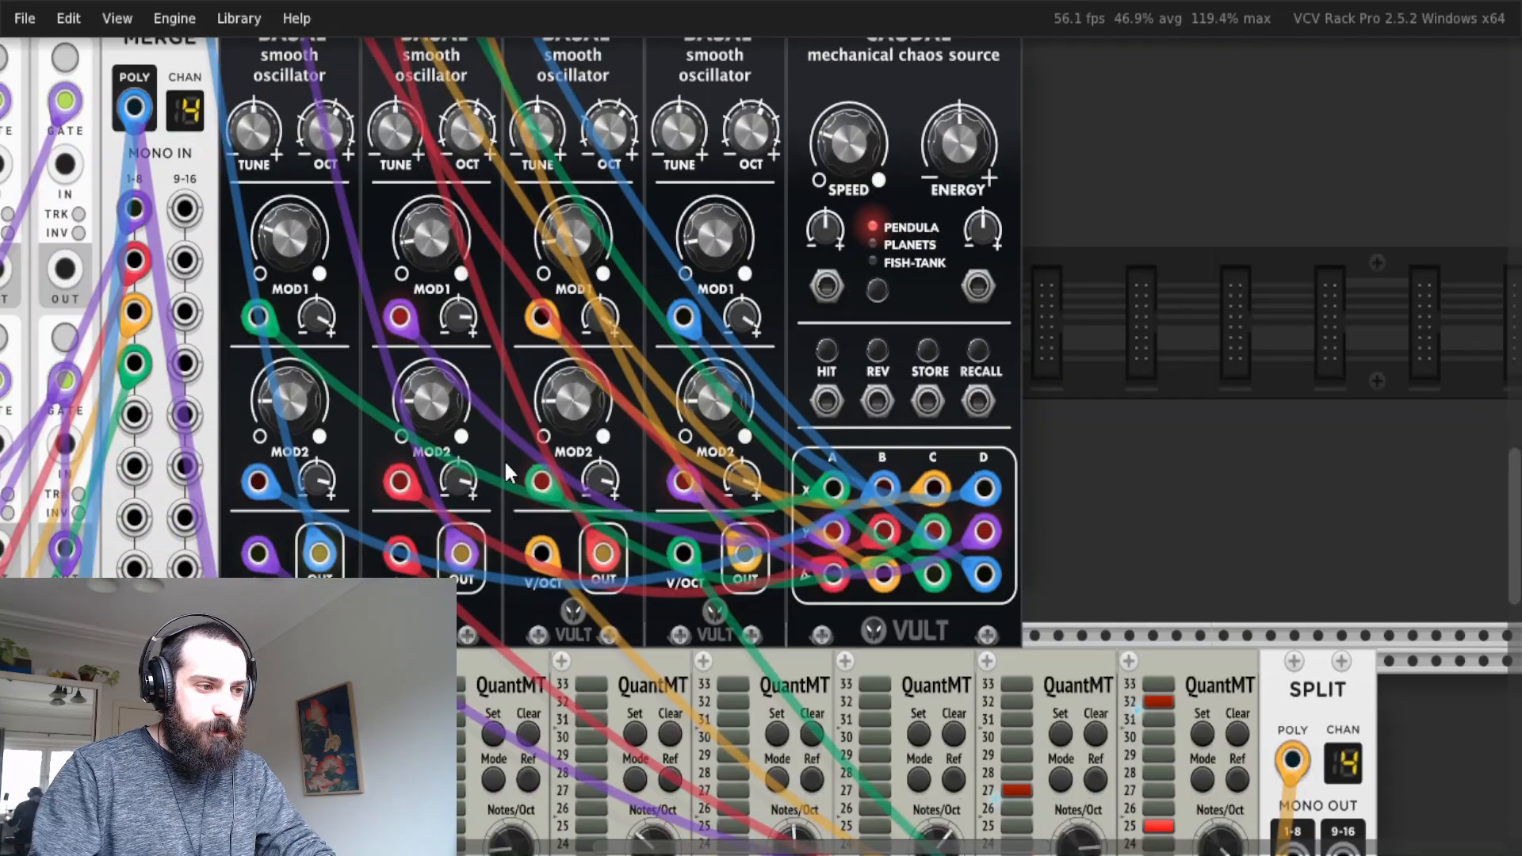
pyautogui.scroll(-1, 504, 475)
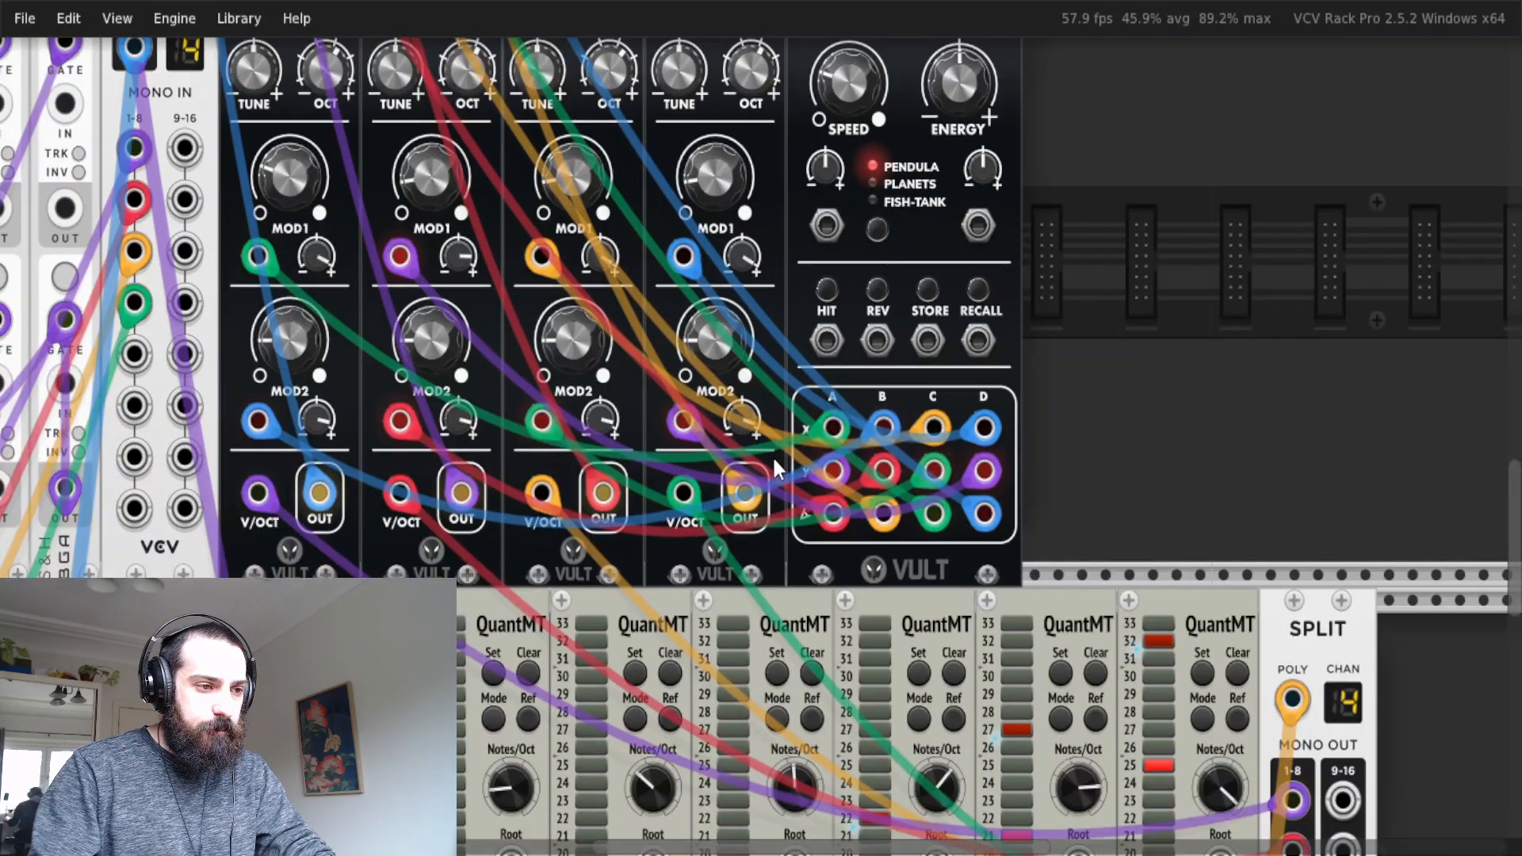
pyautogui.scroll(7, 880, 420)
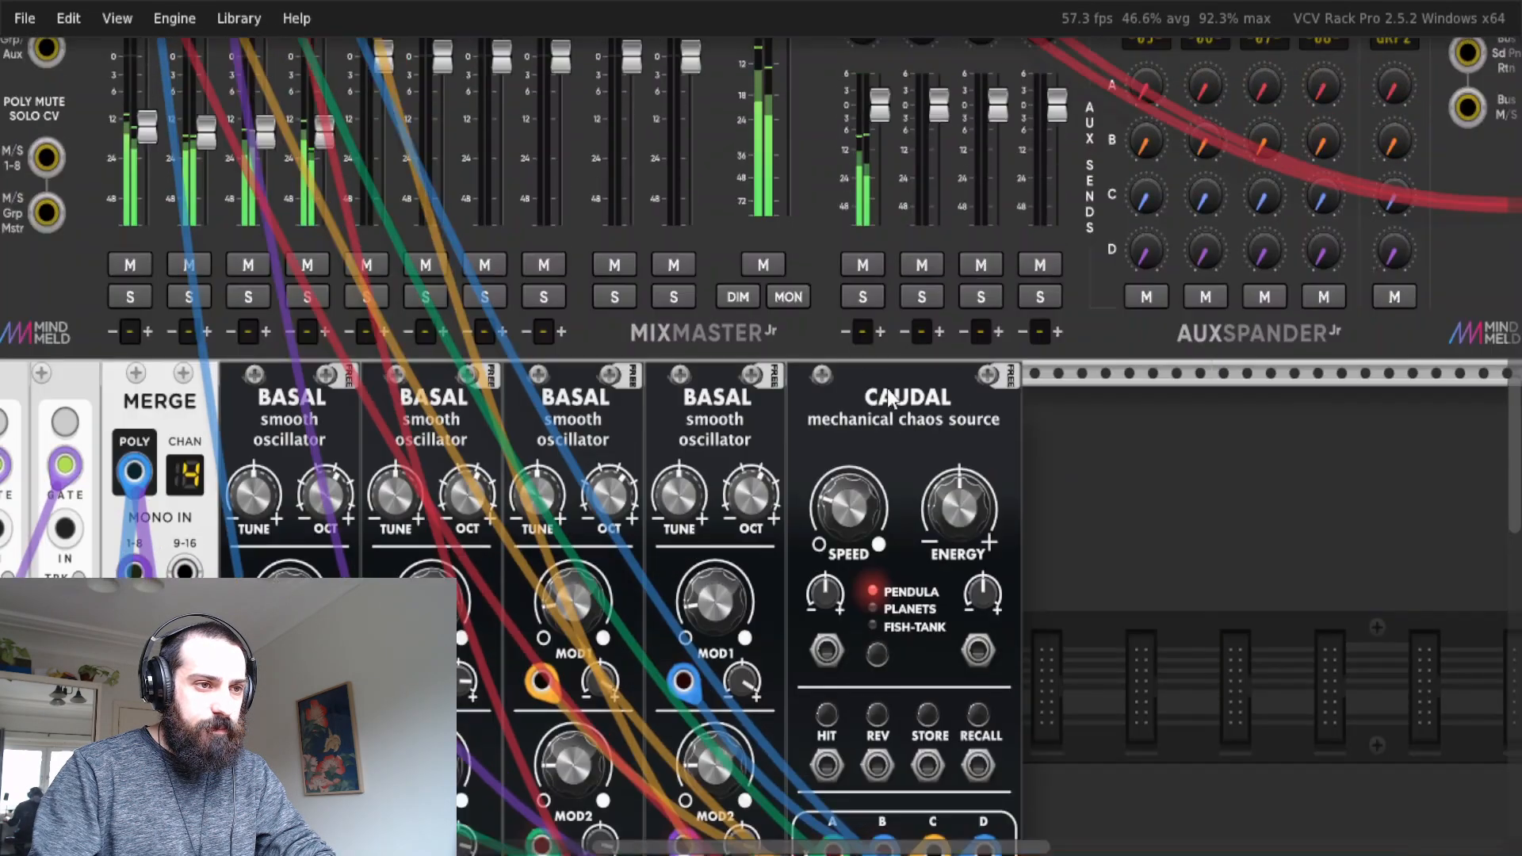
pyautogui.click(738, 299)
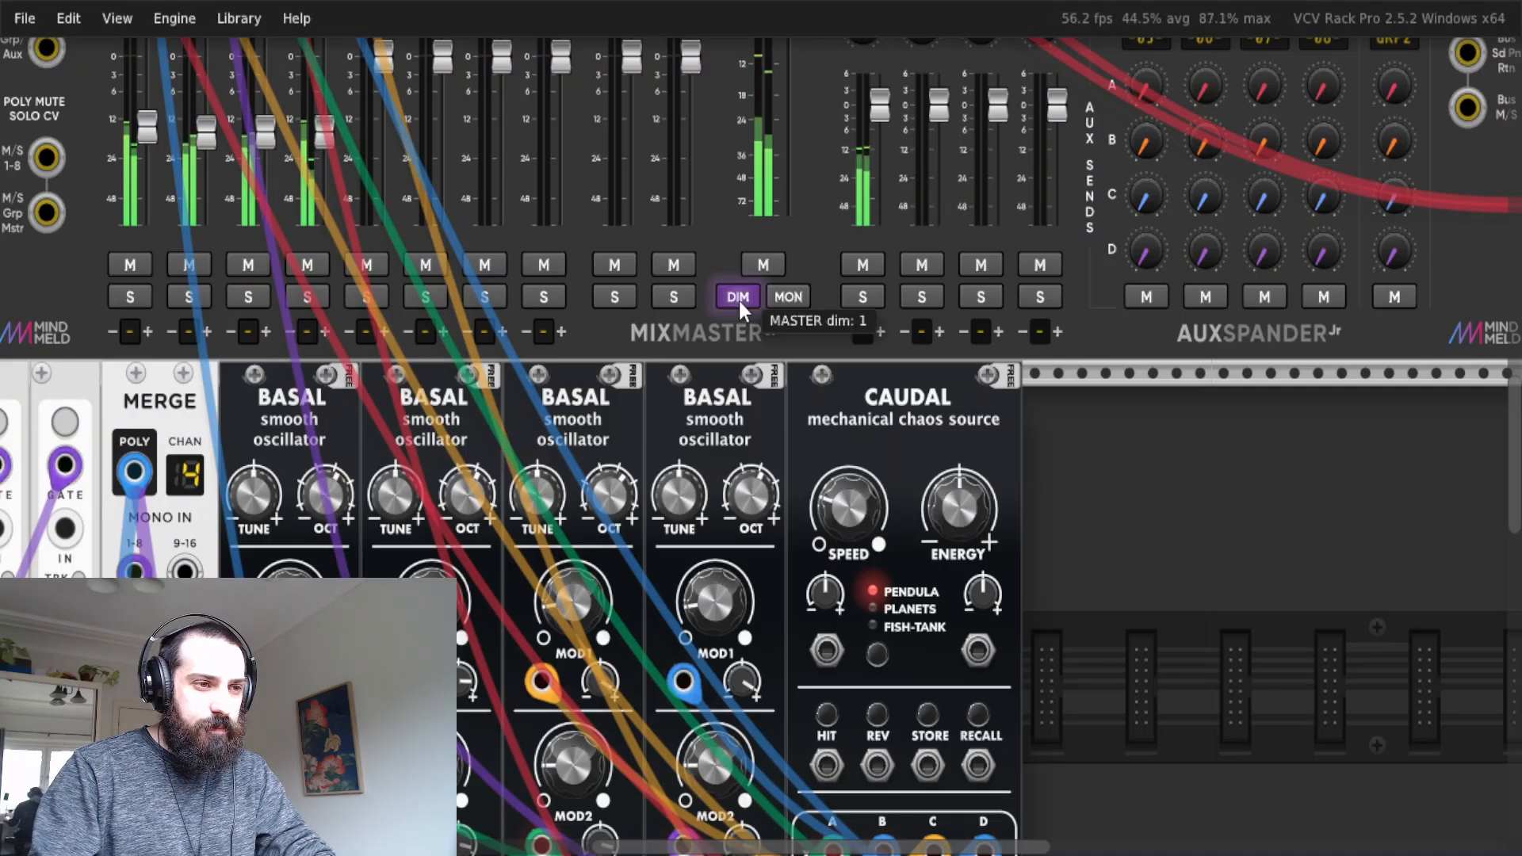
# Examine the waveform traces on the Scope module beside the first QuantMT.
pyautogui.scroll(-12, 550, 447)
pyautogui.hscroll(-7, 434, 527)
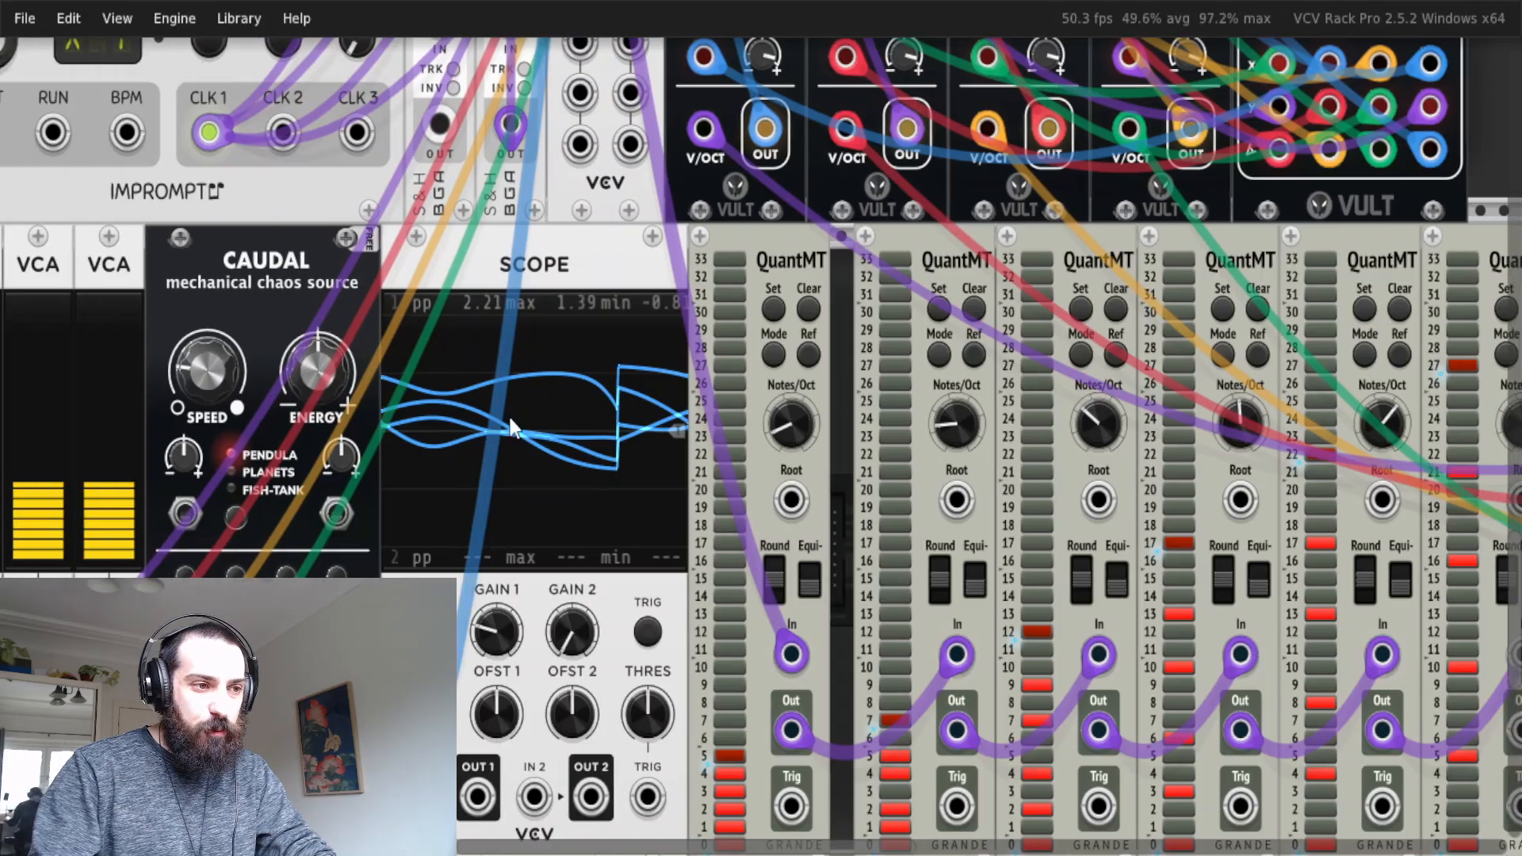
pyautogui.scroll(3, 484, 429)
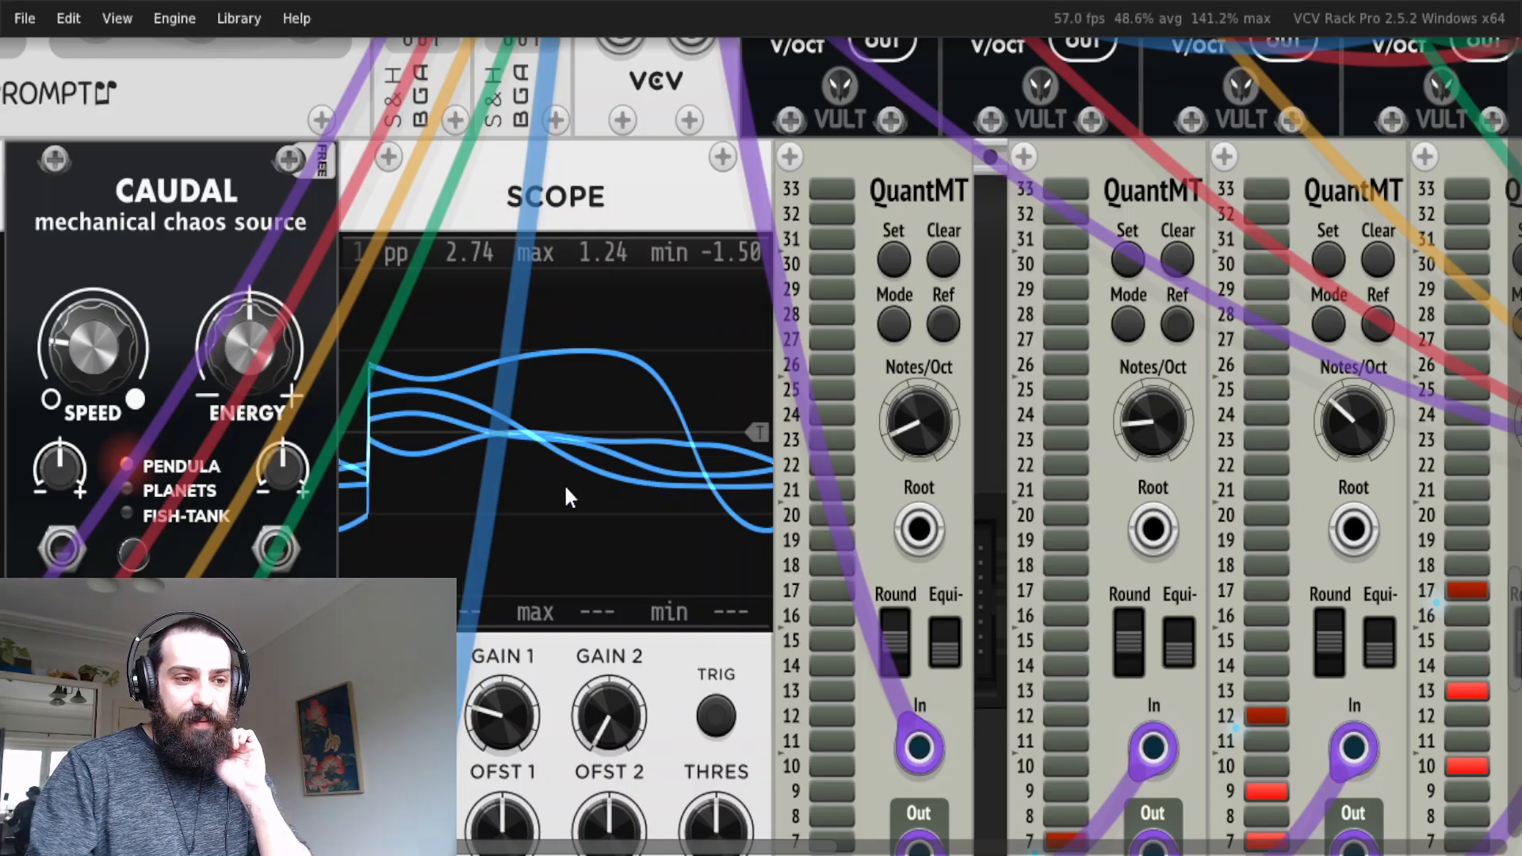
# Examine the Scope traces and the QuantMT chain, following the patched outputs through to the SPLIT module.
pyautogui.scroll(-3, 662, 444)
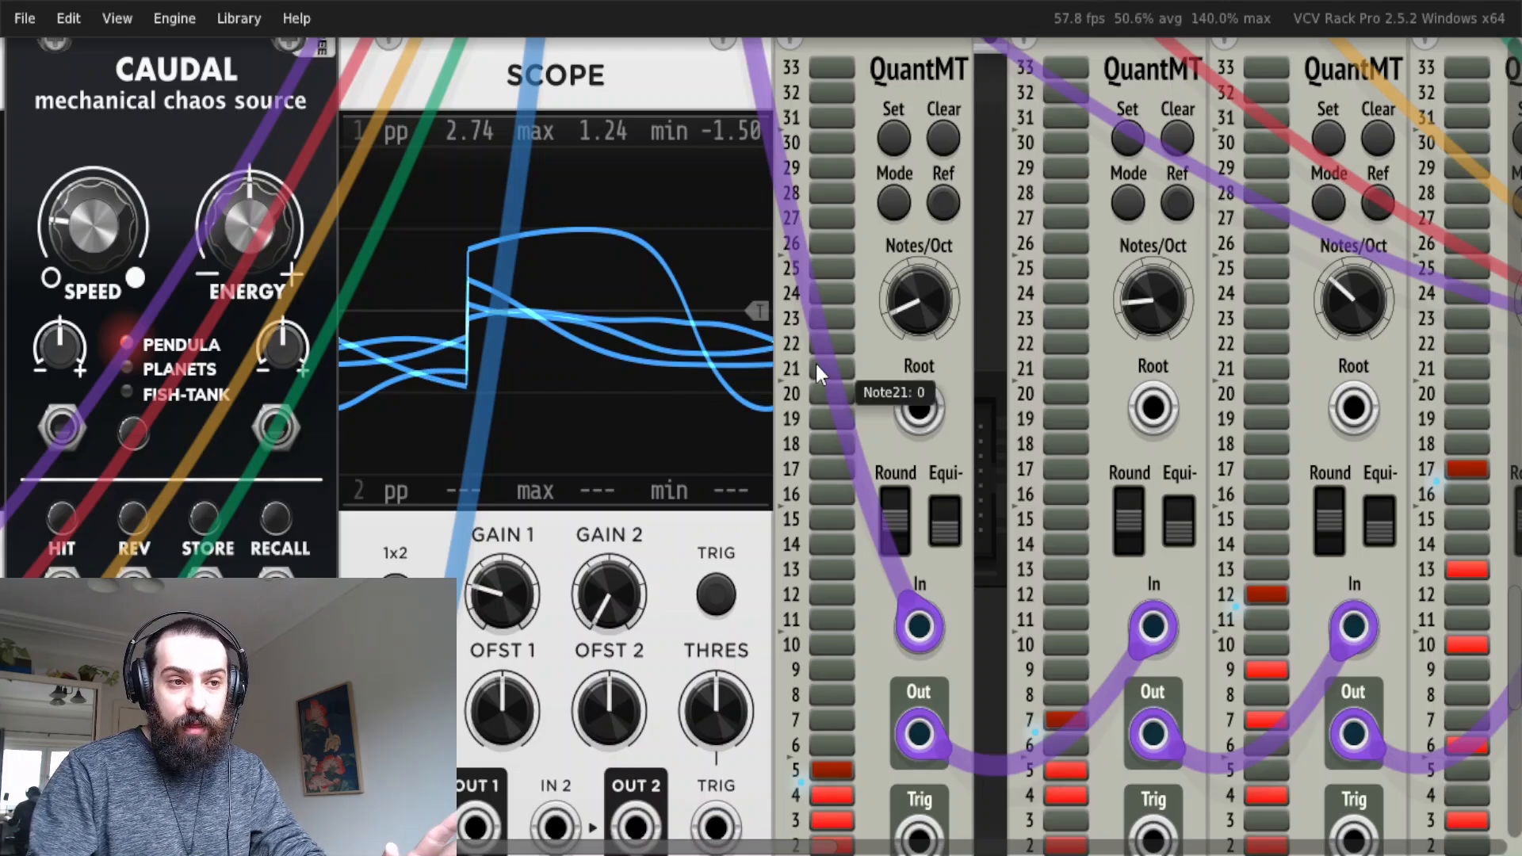
pyautogui.hscroll(3, 845, 341)
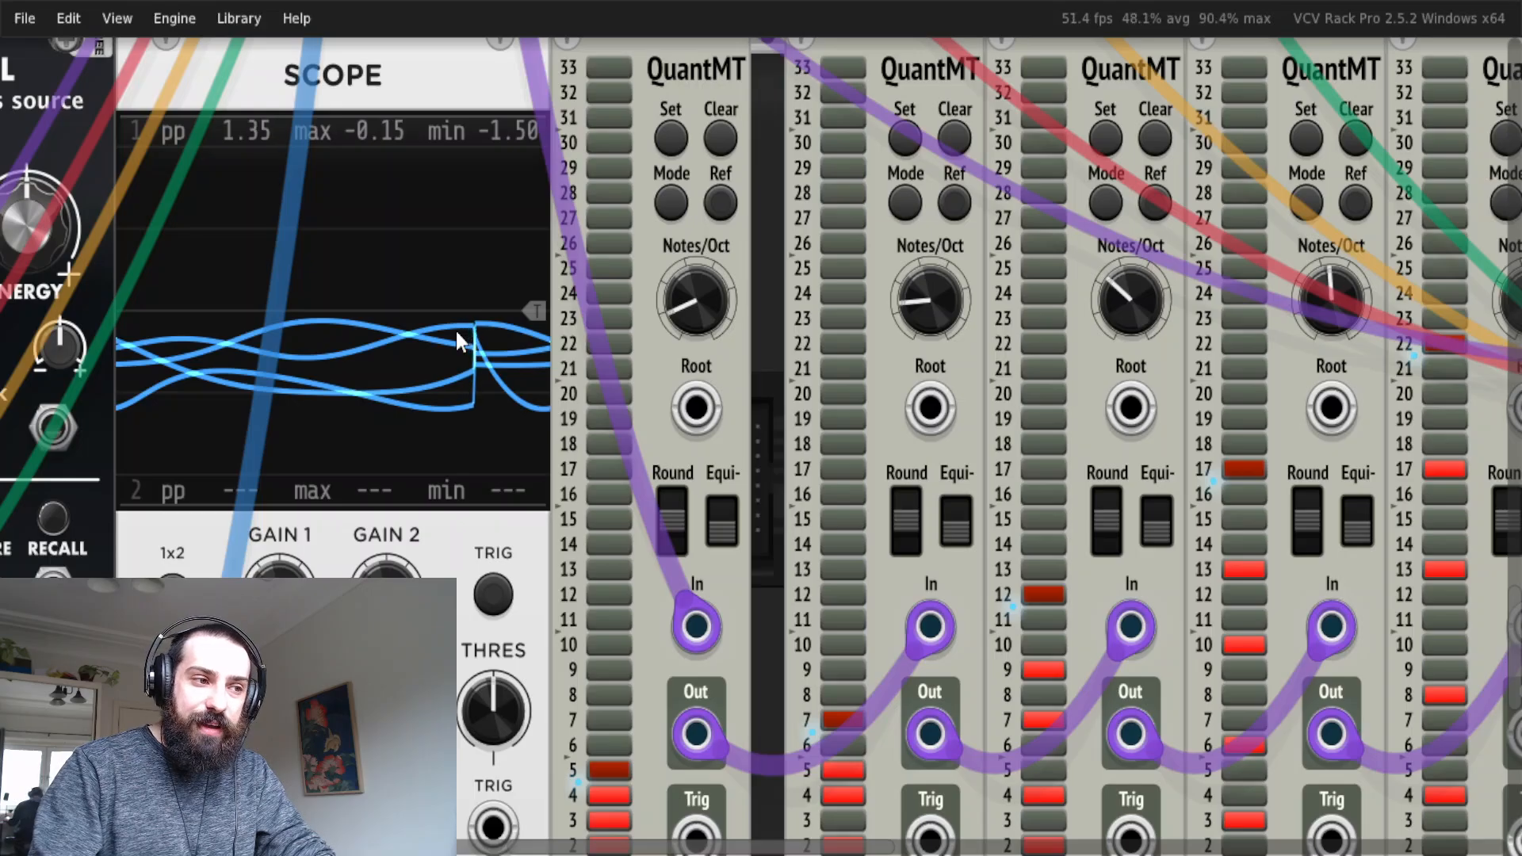
pyautogui.scroll(-6, 552, 348)
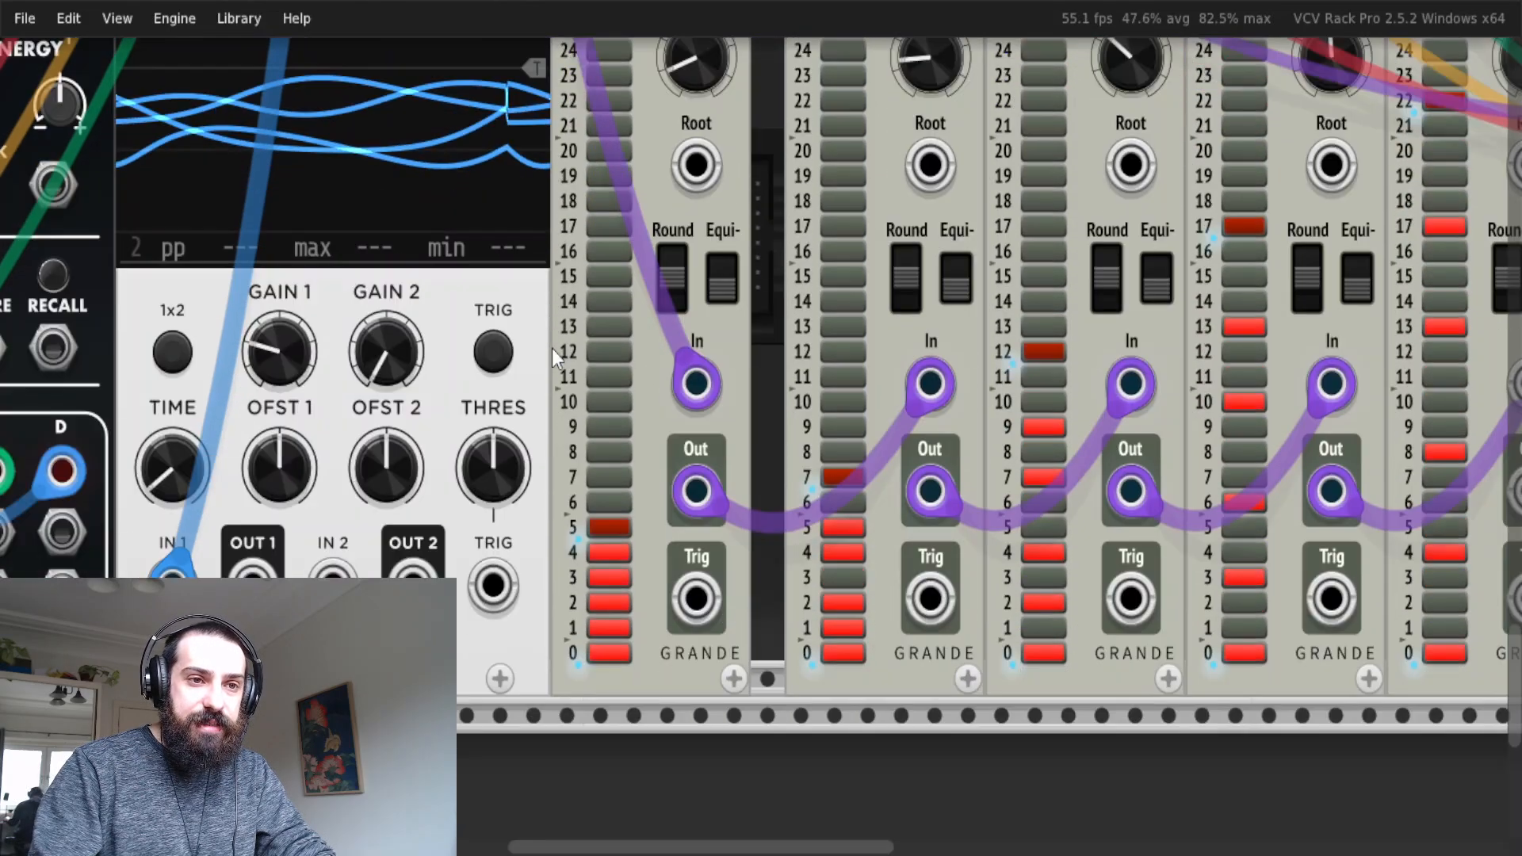
pyautogui.hscroll(4, 550, 349)
pyautogui.scroll(-2, 923, 317)
pyautogui.hscroll(7, 977, 341)
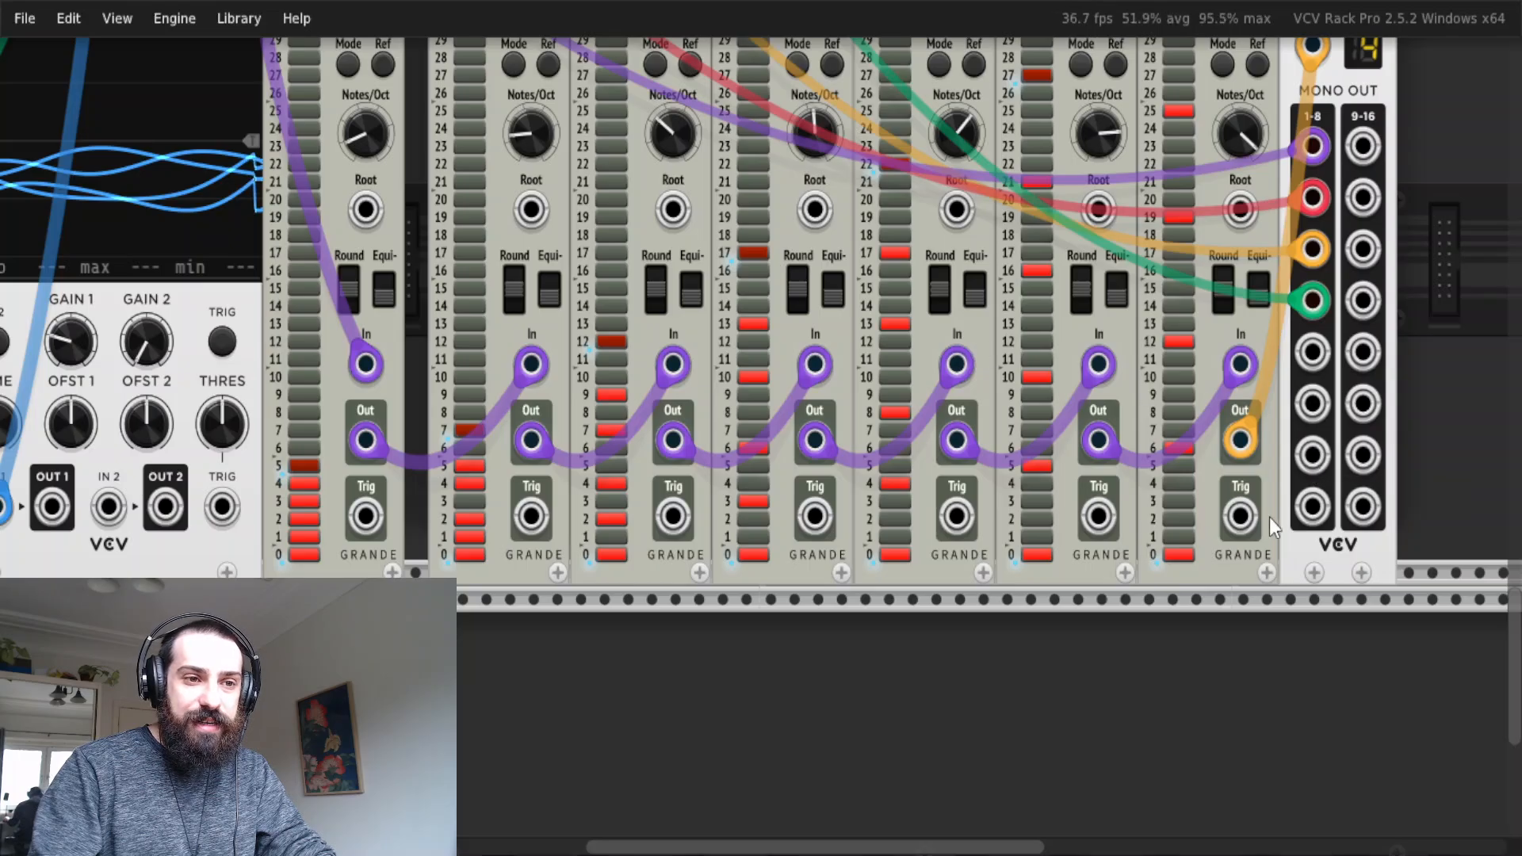
pyautogui.scroll(3, 1255, 318)
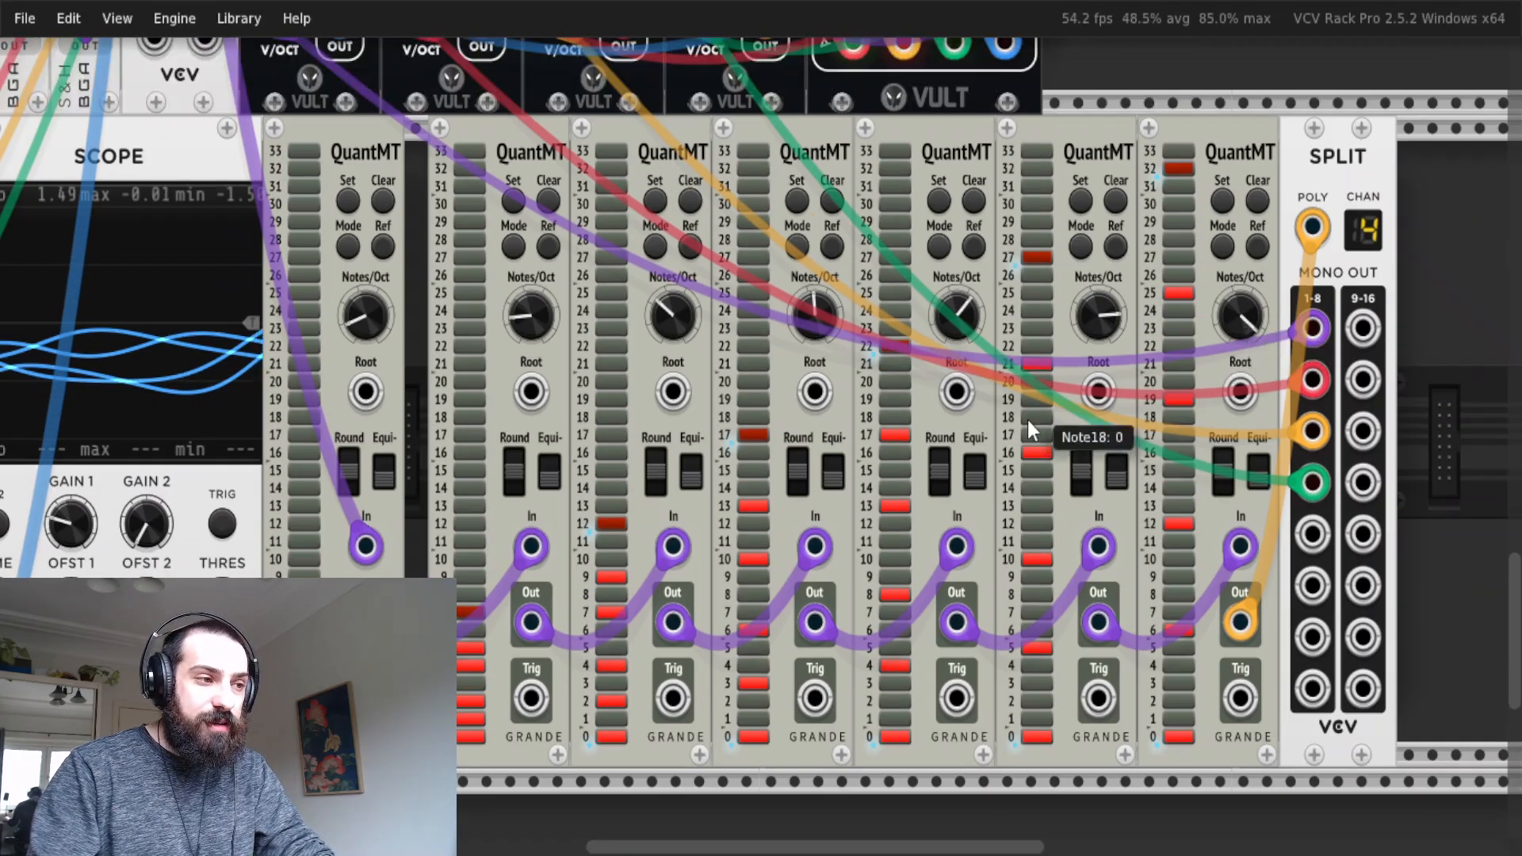
# Engage the master dim on the MixMaster mixer.
pyautogui.scroll(6, 1072, 370)
pyautogui.scroll(9, 1072, 370)
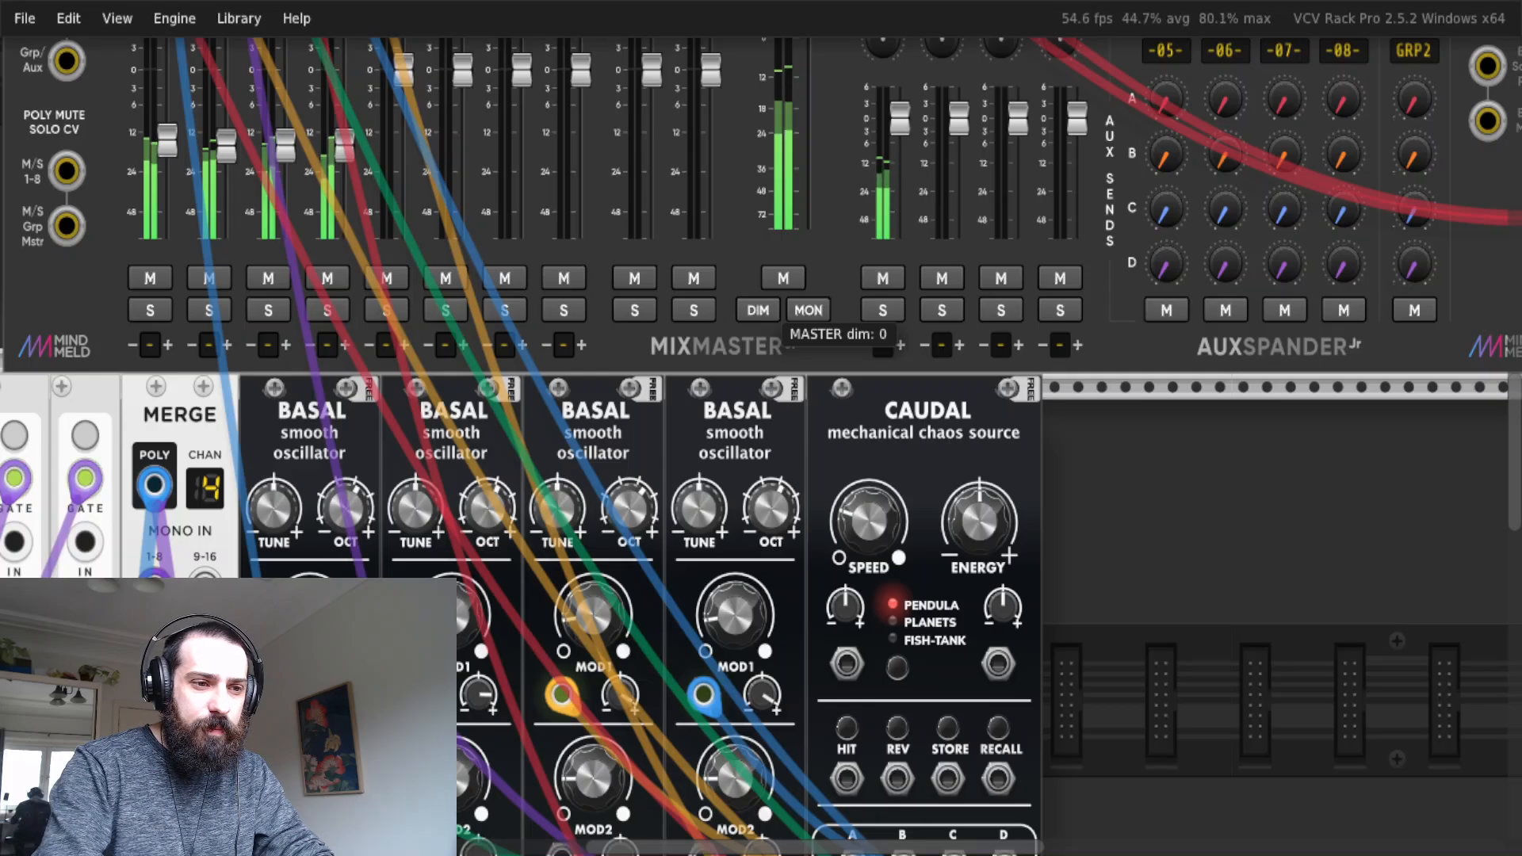
pyautogui.click(770, 321)
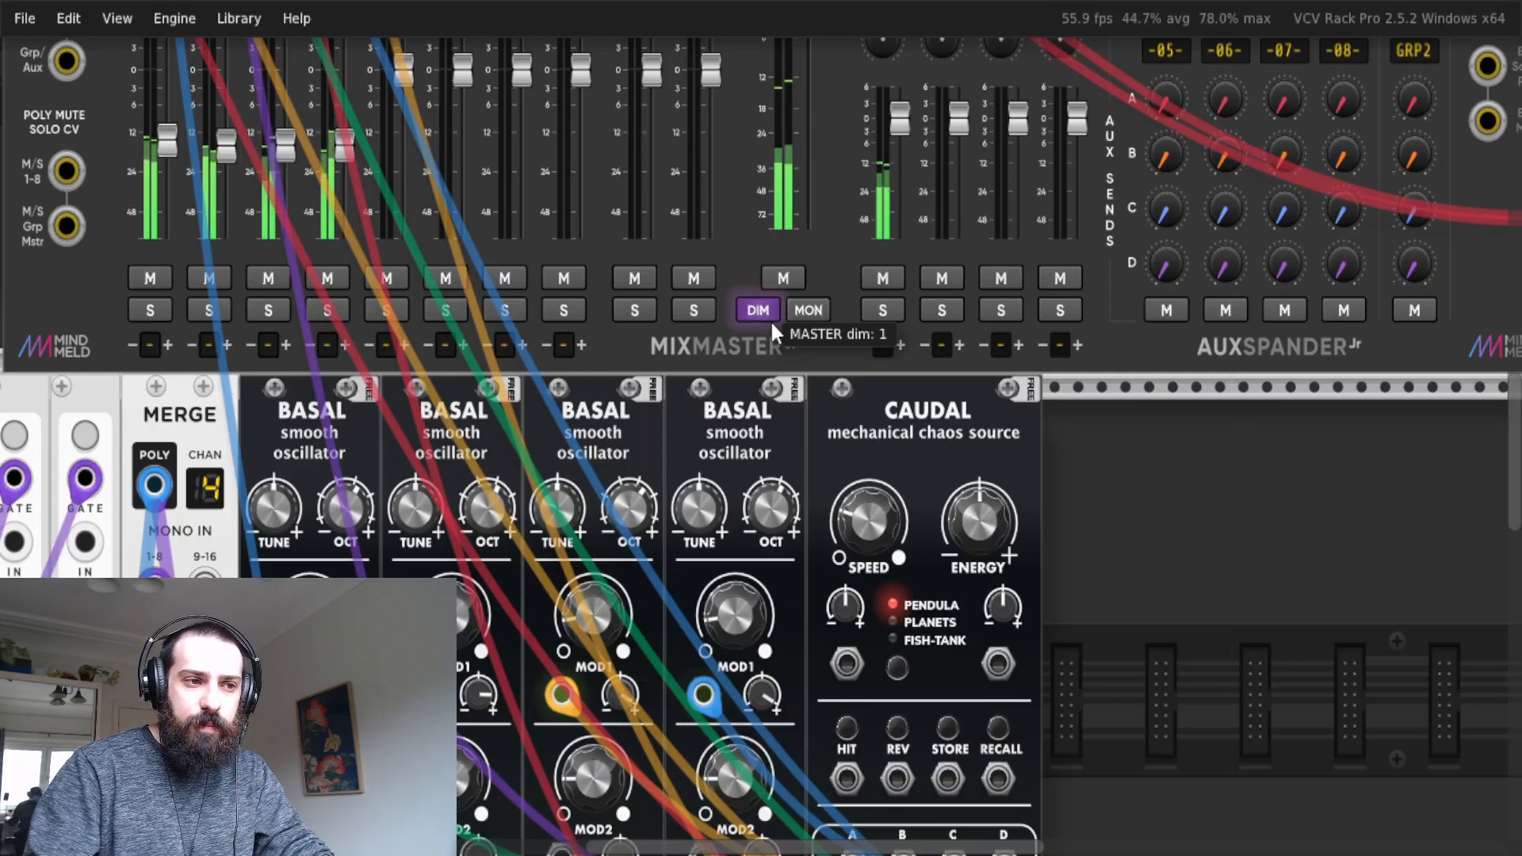
# Examine the notes-per-octave settings and enabled notes along the QuantMT chain, then the mixer's master section and the Caudal module.
pyautogui.scroll(-4, 787, 328)
pyautogui.scroll(-12, 789, 333)
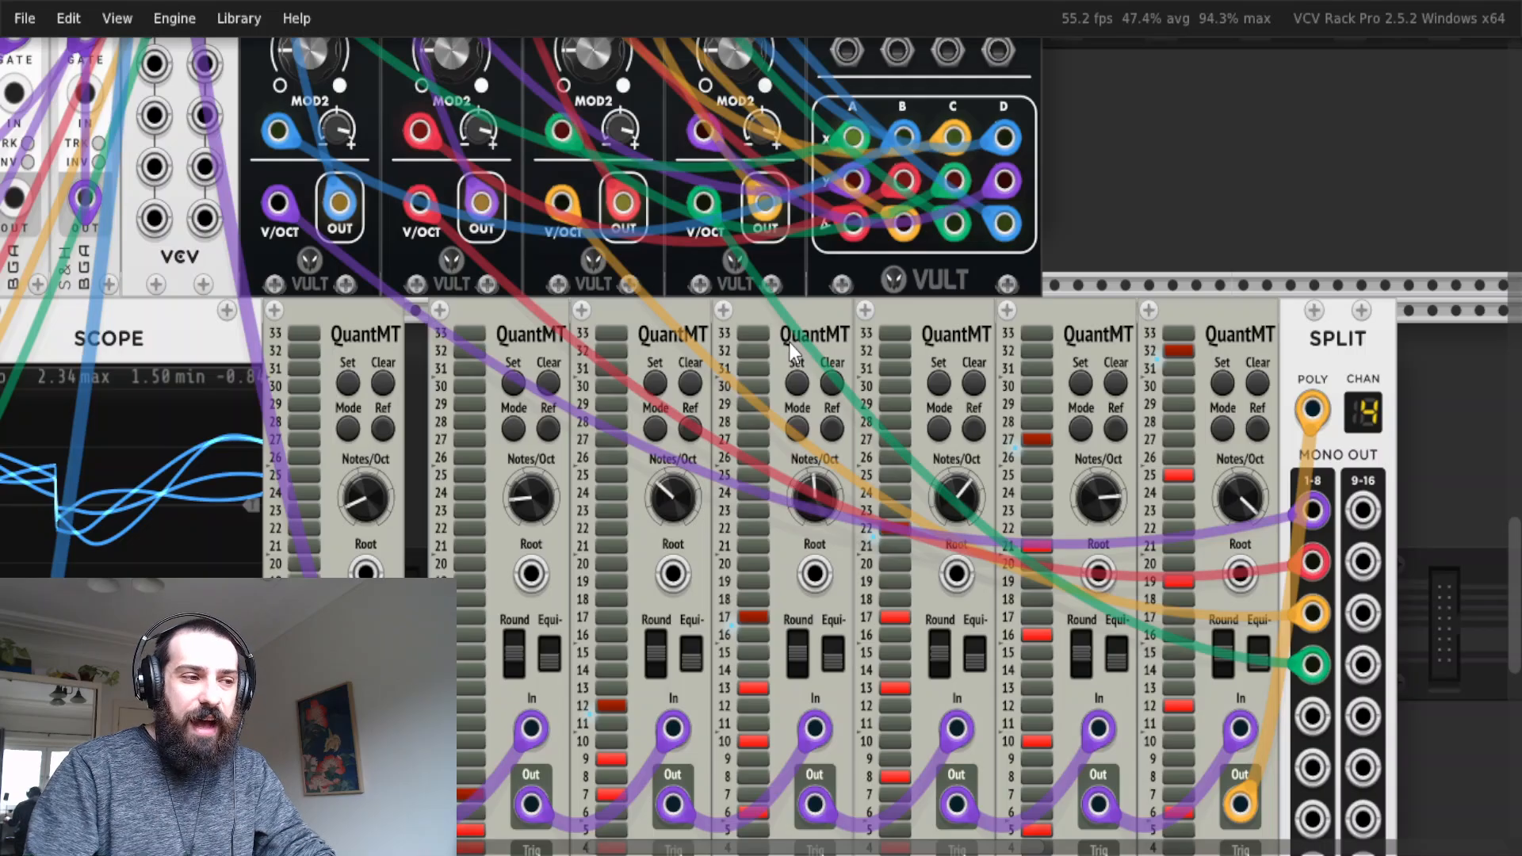
pyautogui.scroll(-1, 1218, 566)
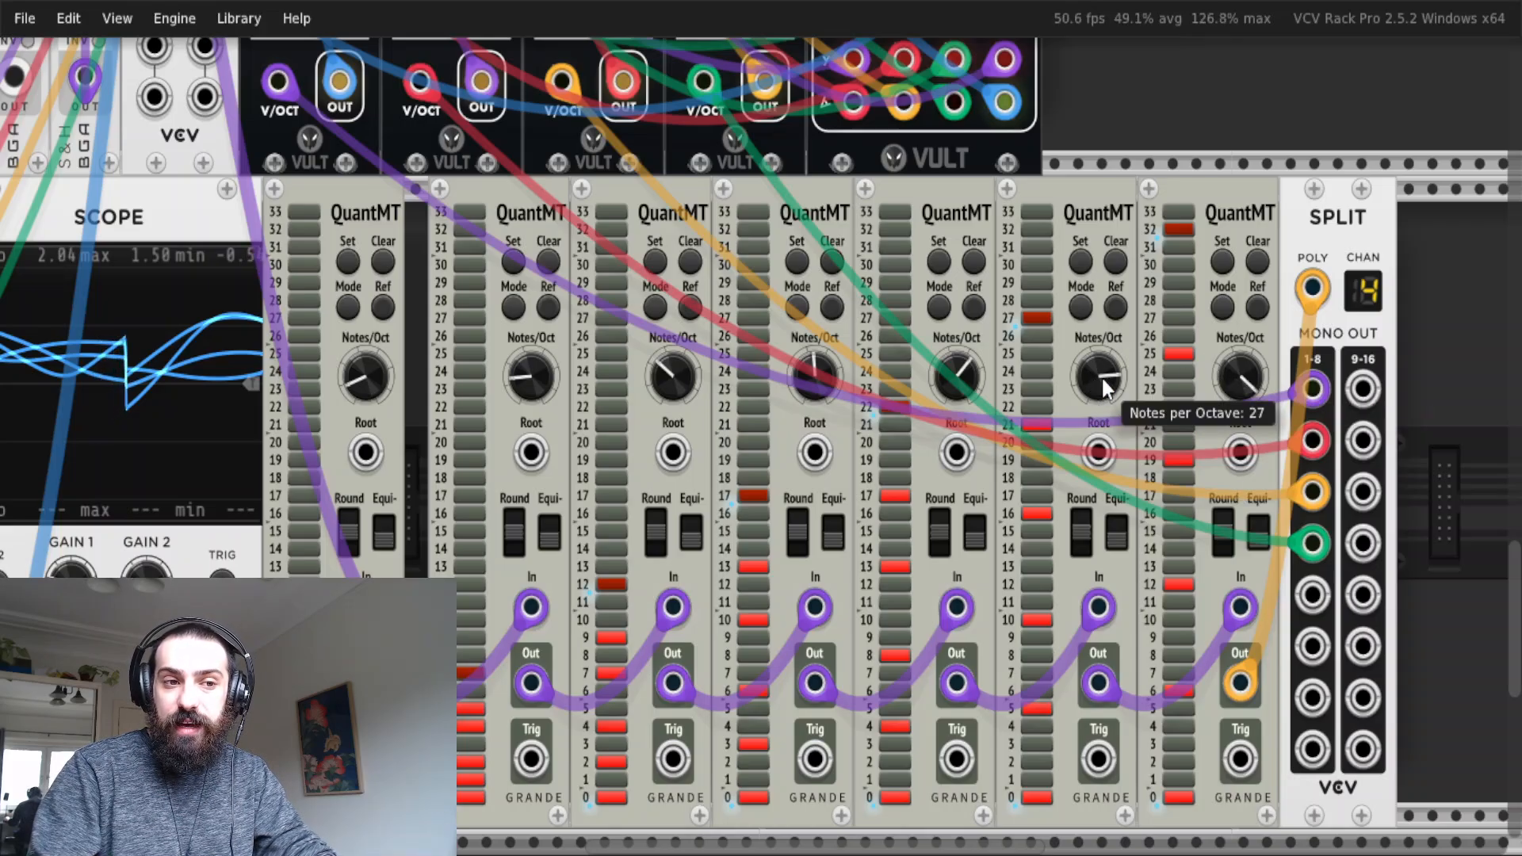
pyautogui.scroll(8, 1109, 444)
pyautogui.scroll(-10, 1117, 515)
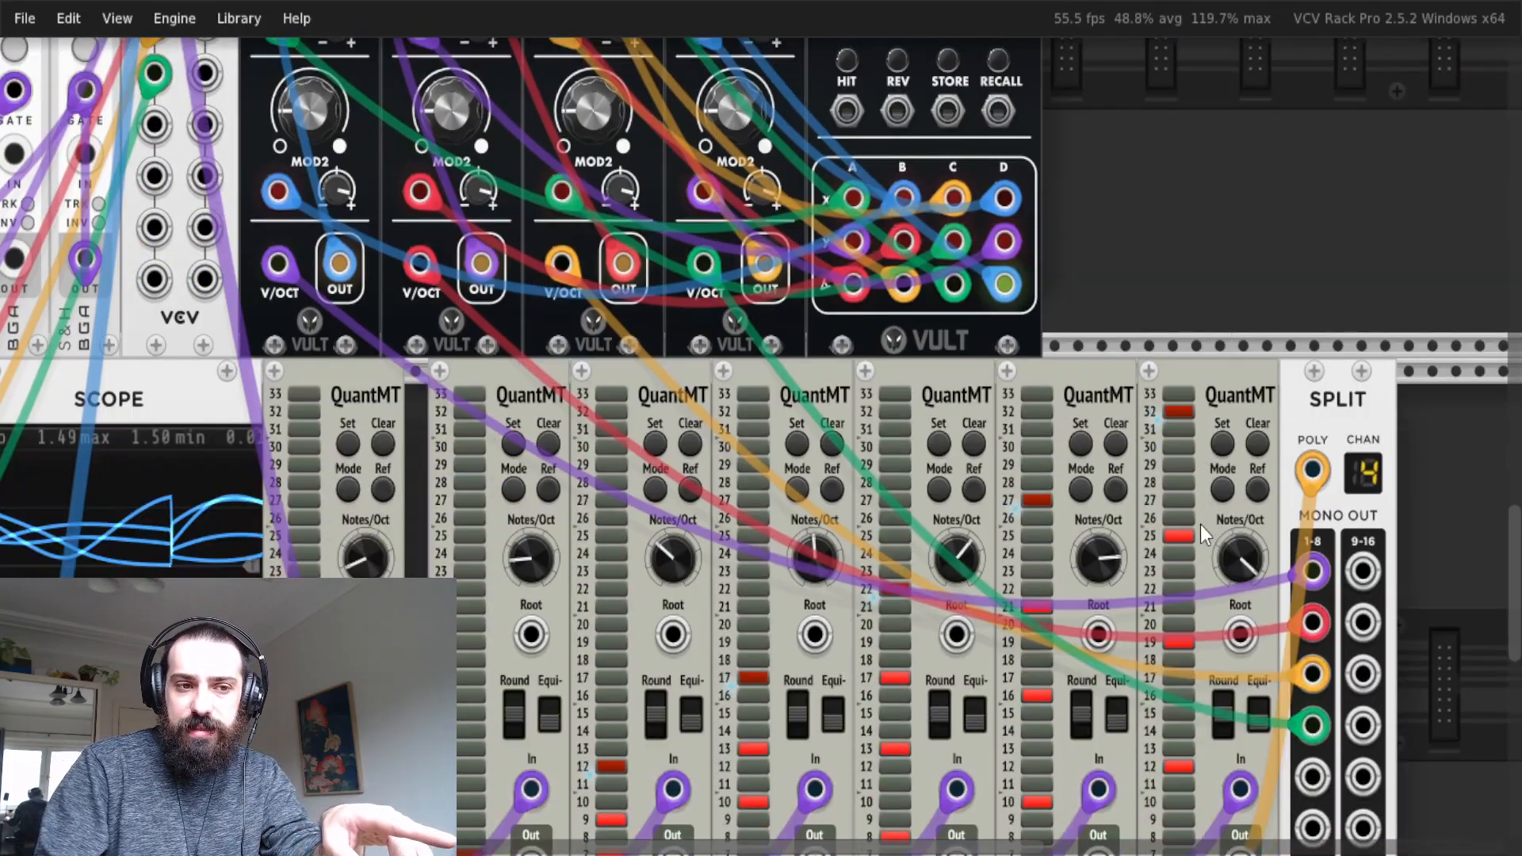
pyautogui.scroll(-2, 1181, 539)
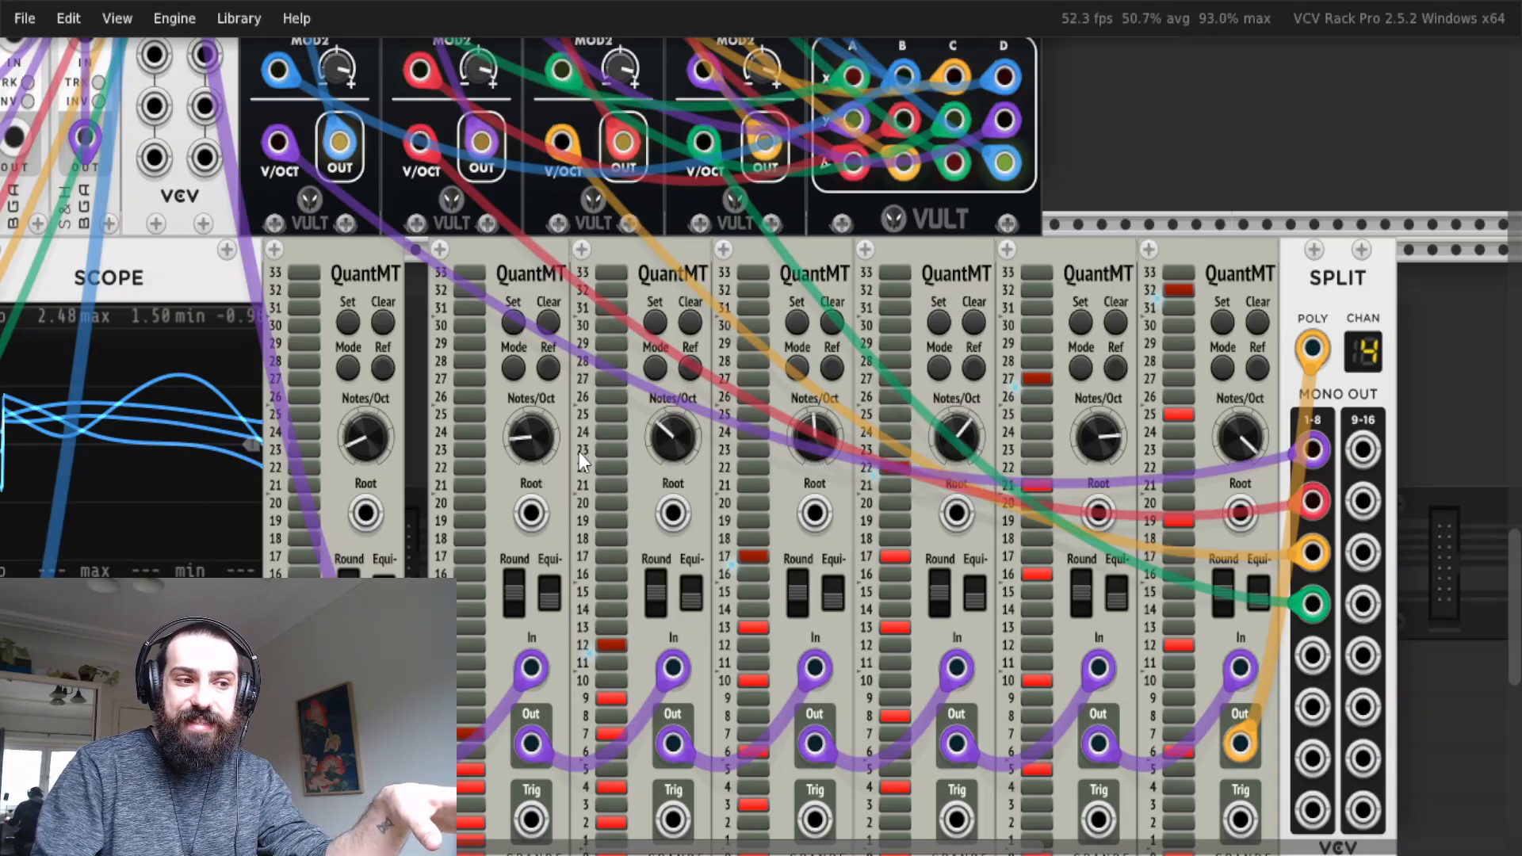
pyautogui.scroll(10, 662, 516)
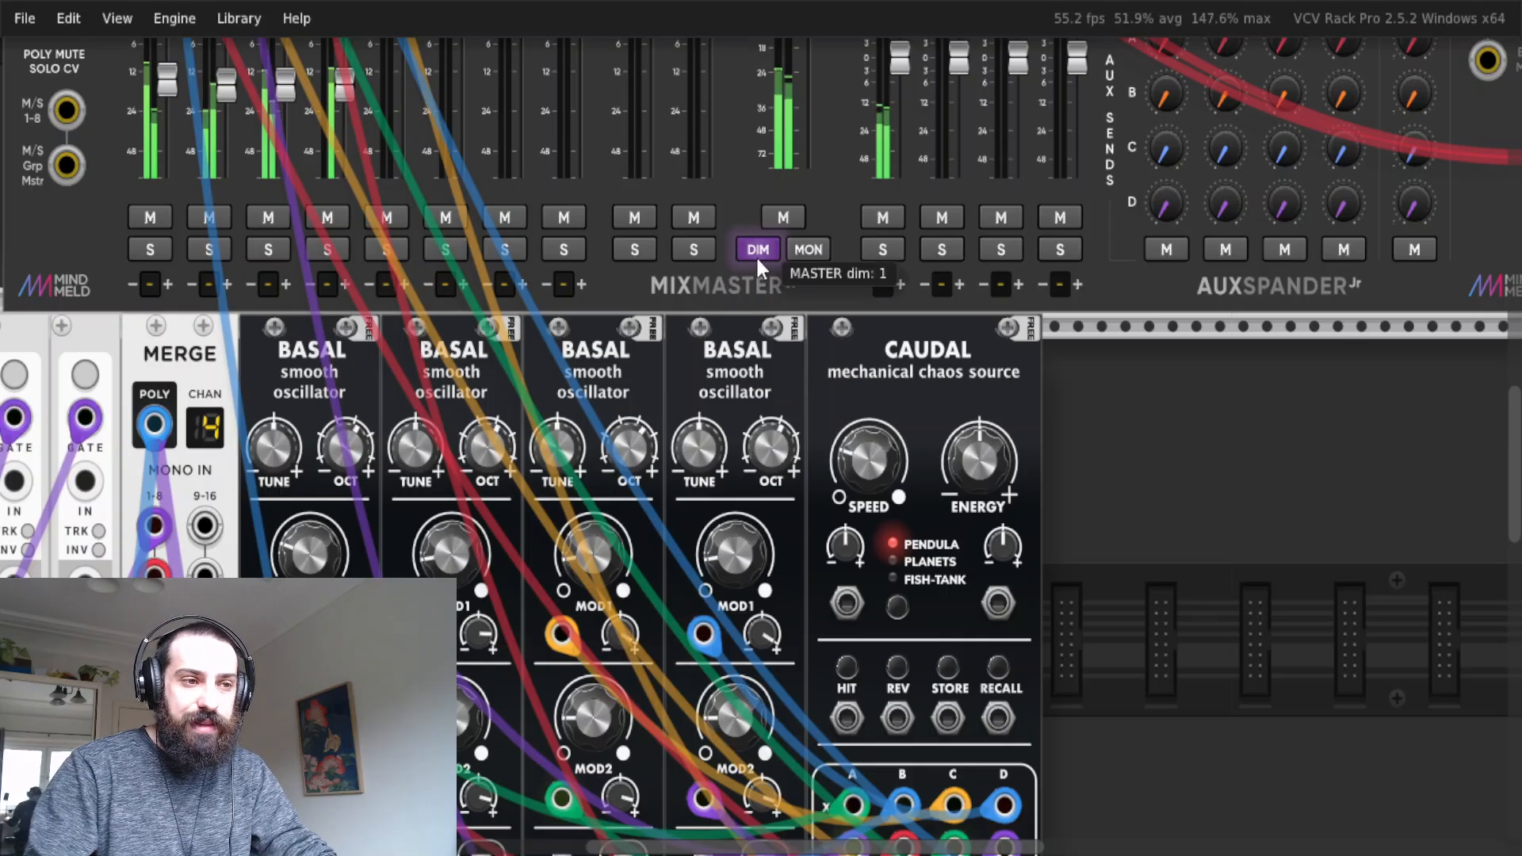
pyautogui.scroll(-3, 1014, 445)
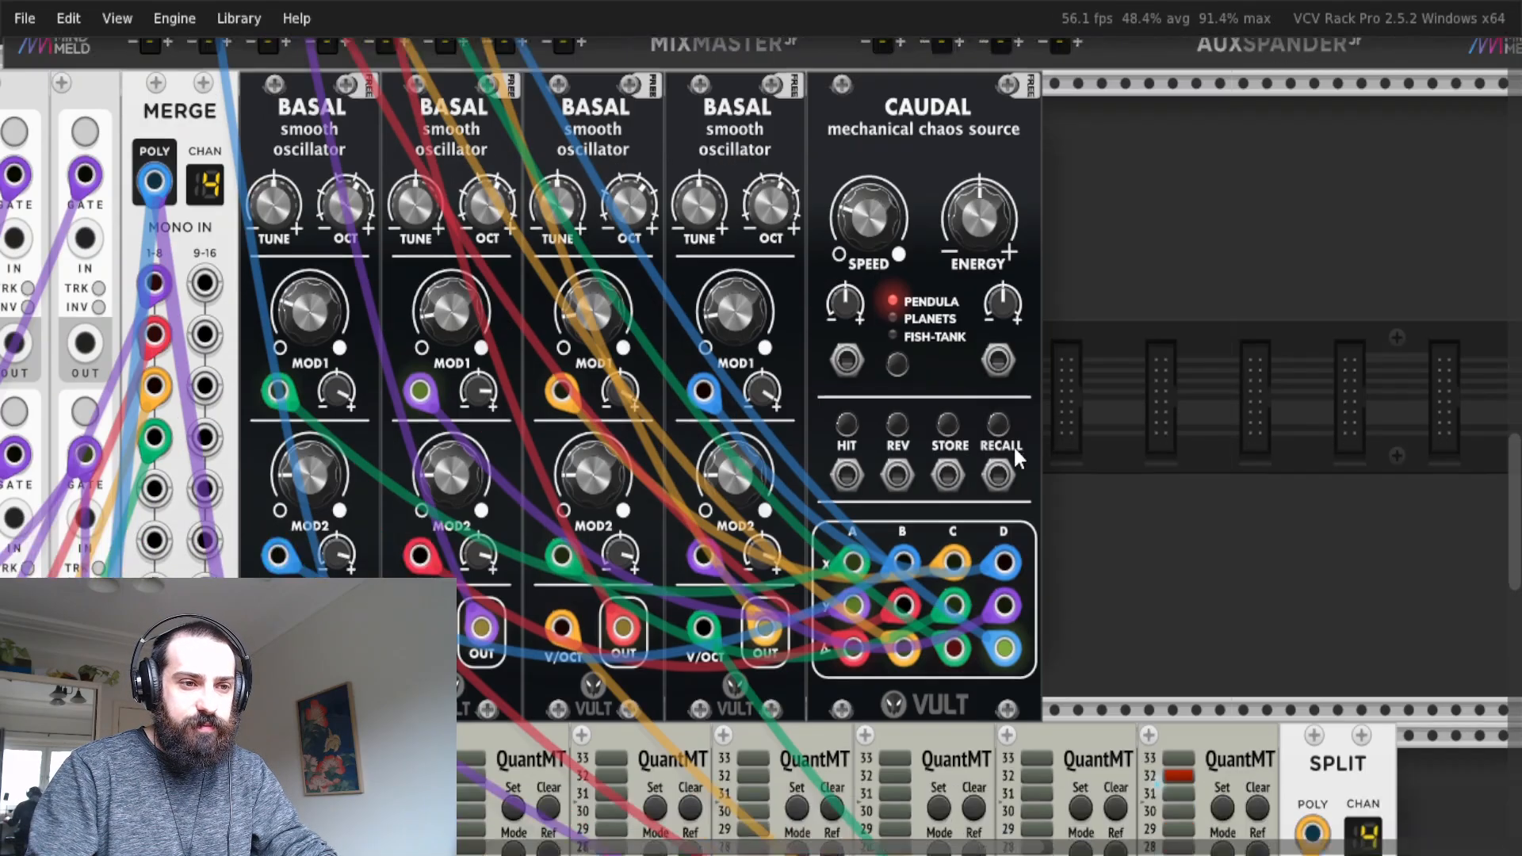
# Bypass the last QuantMT module before SPLIT and clear the selection.
pyautogui.scroll(-8, 1012, 445)
pyautogui.moveTo(1219, 727); pyautogui.dragTo(1204, 502)
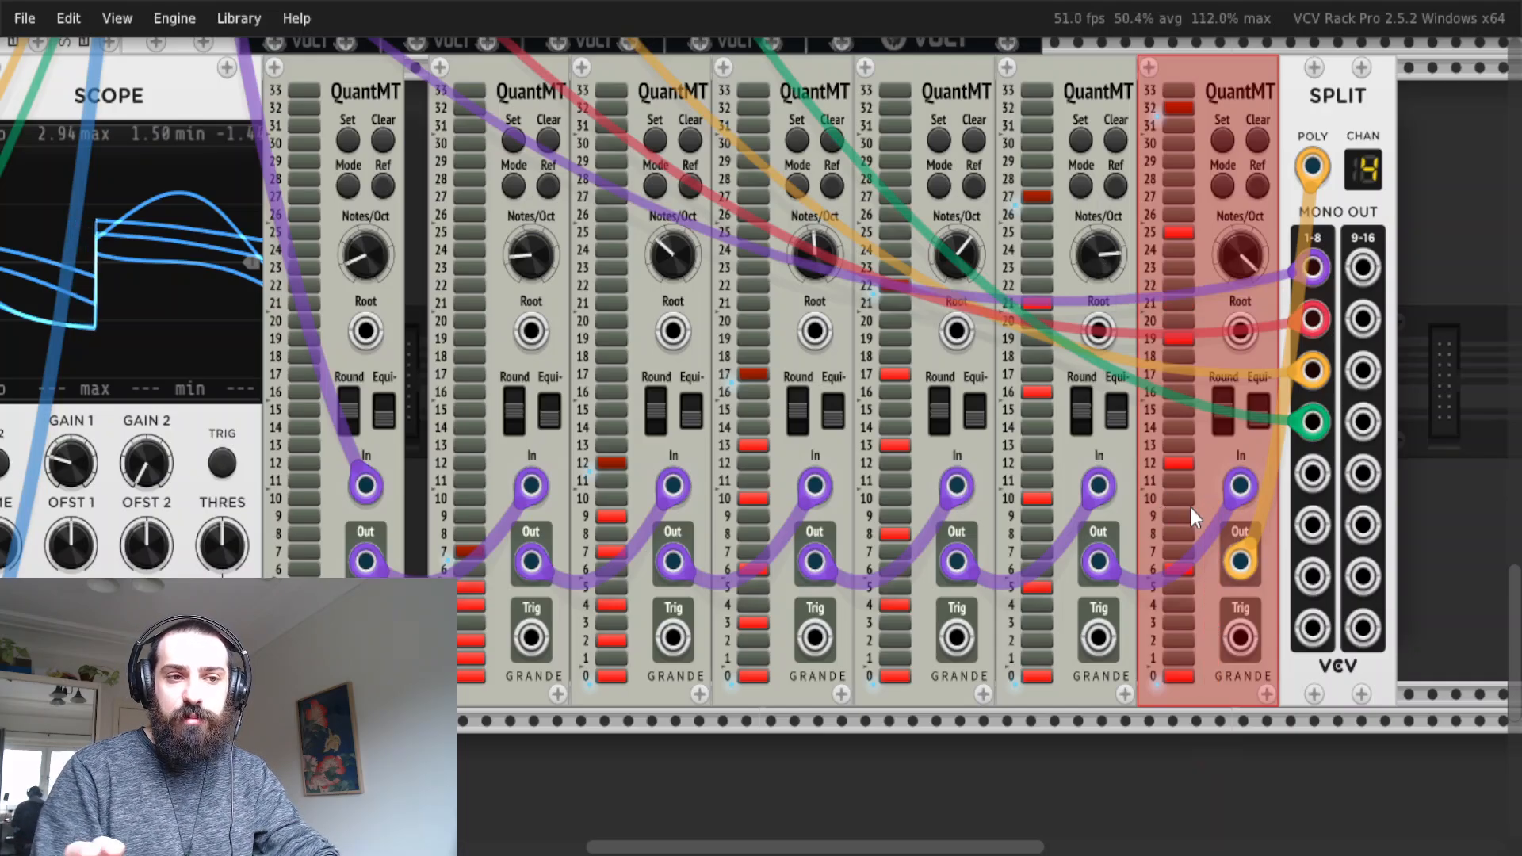
pyautogui.hotkey('ctrl', 'e')
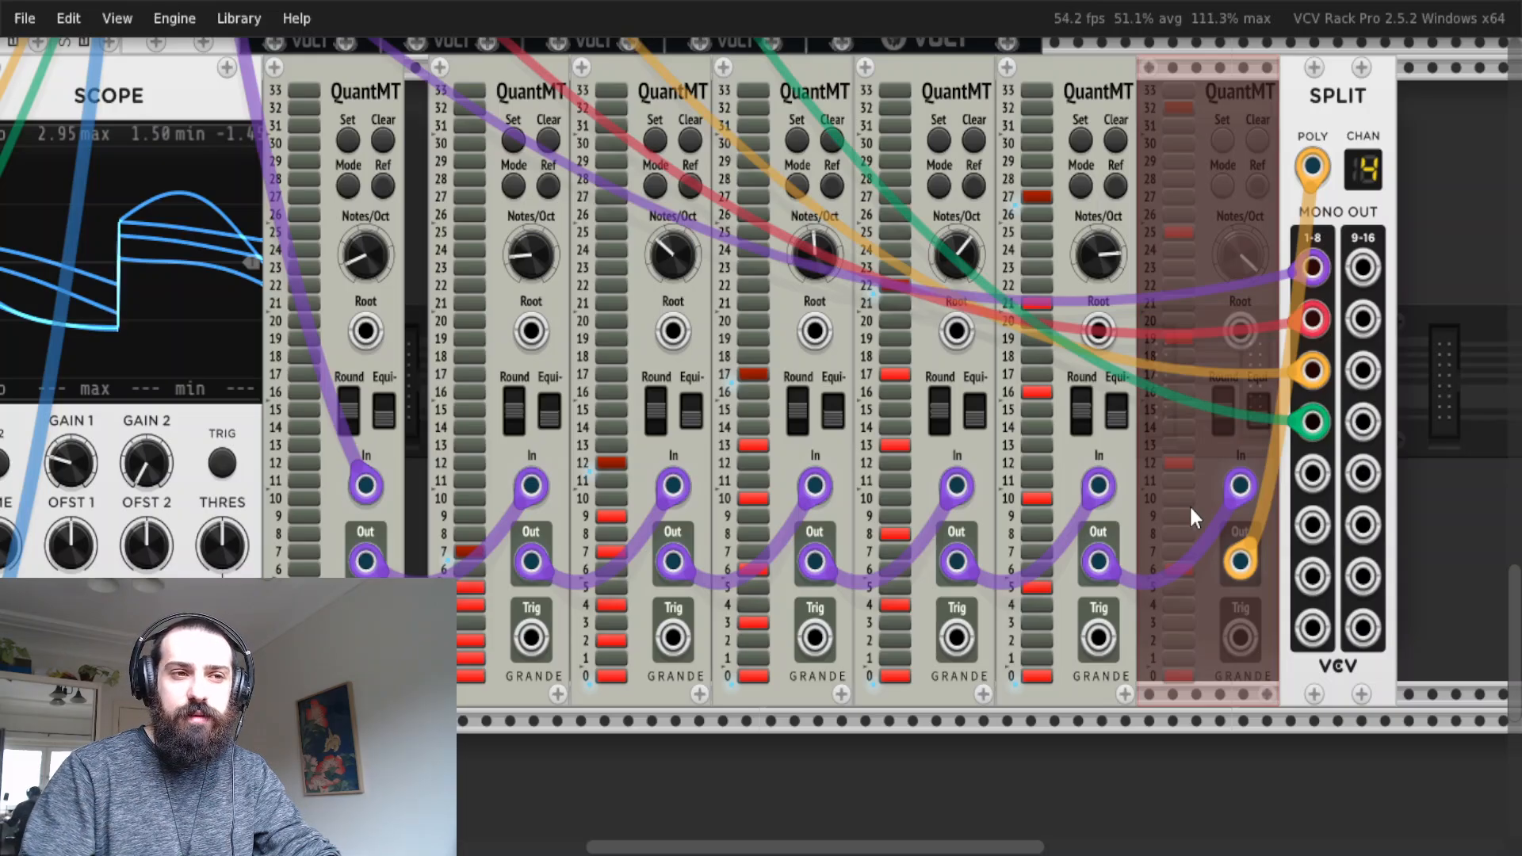
pyautogui.click(1074, 727)
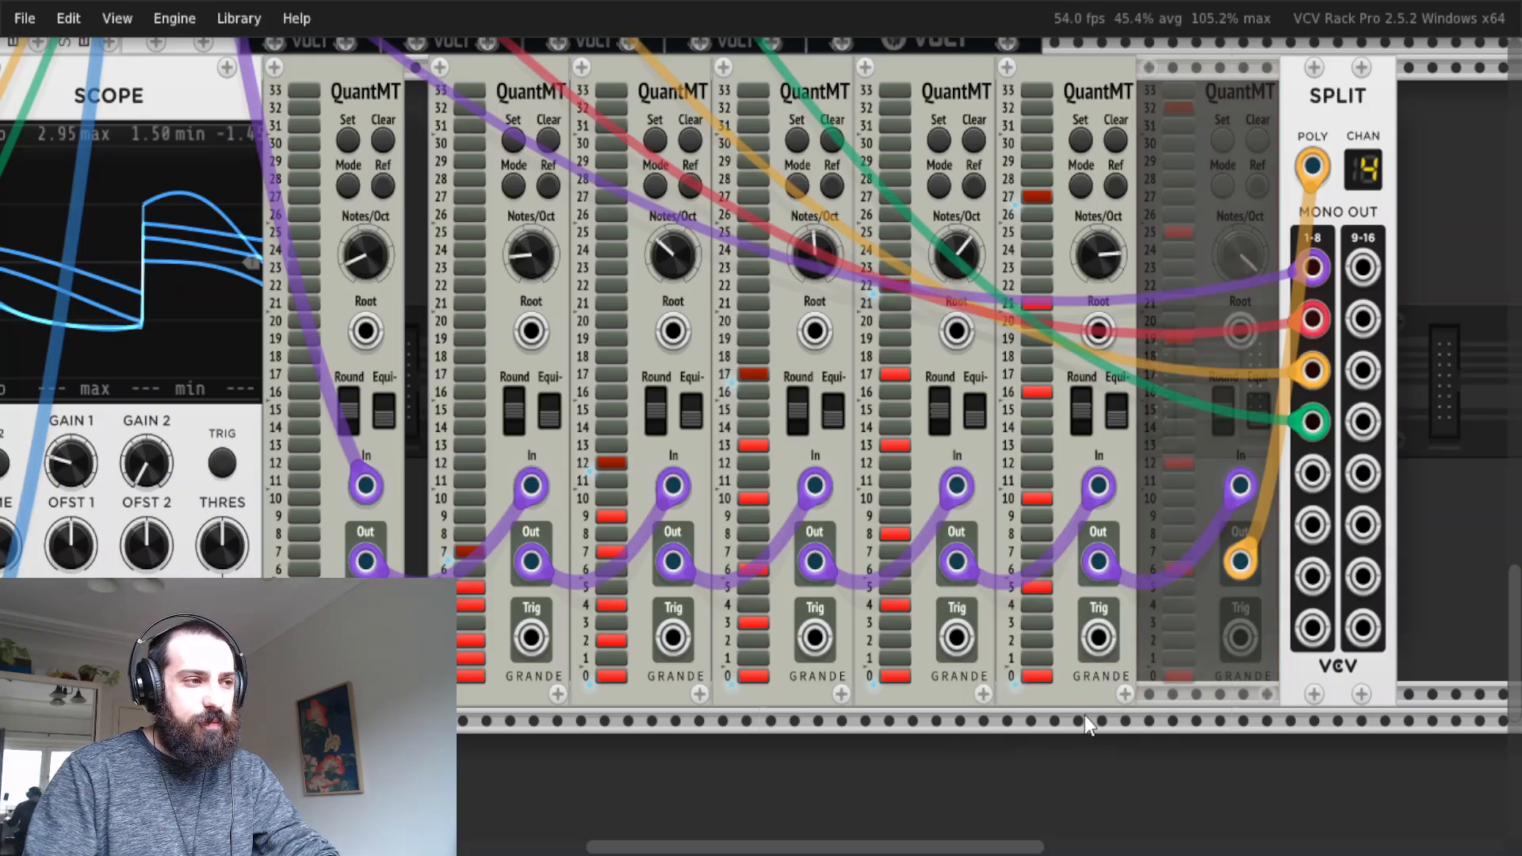
pyautogui.hscroll(-1, 1123, 693)
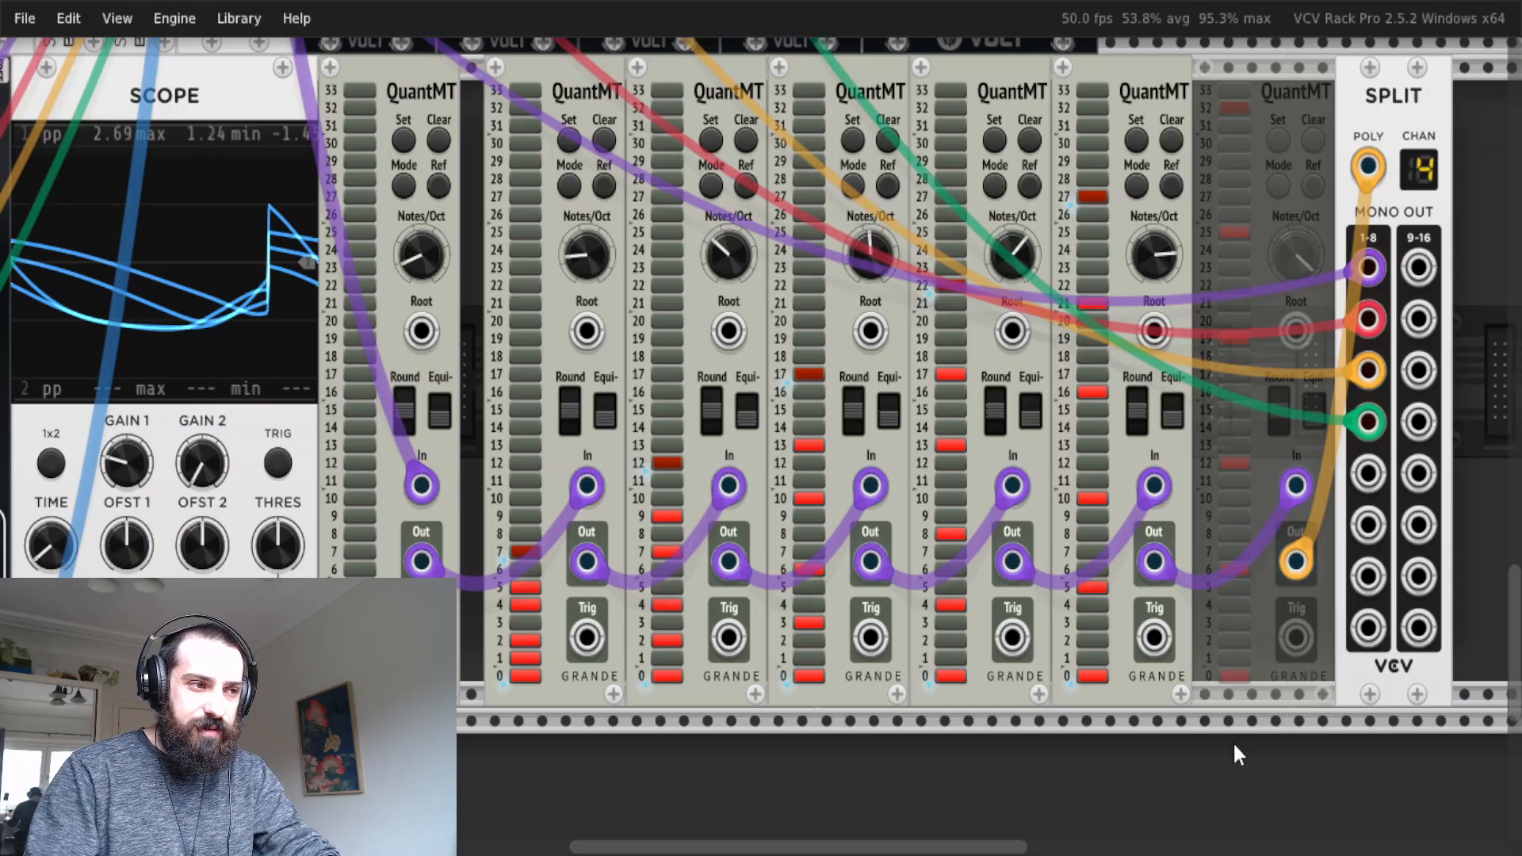
# Toggle the bypass of the last QuantMT repeatedly to compare the sound, leaving the module active and deselected.
pyautogui.moveTo(1301, 760); pyautogui.dragTo(1262, 603)
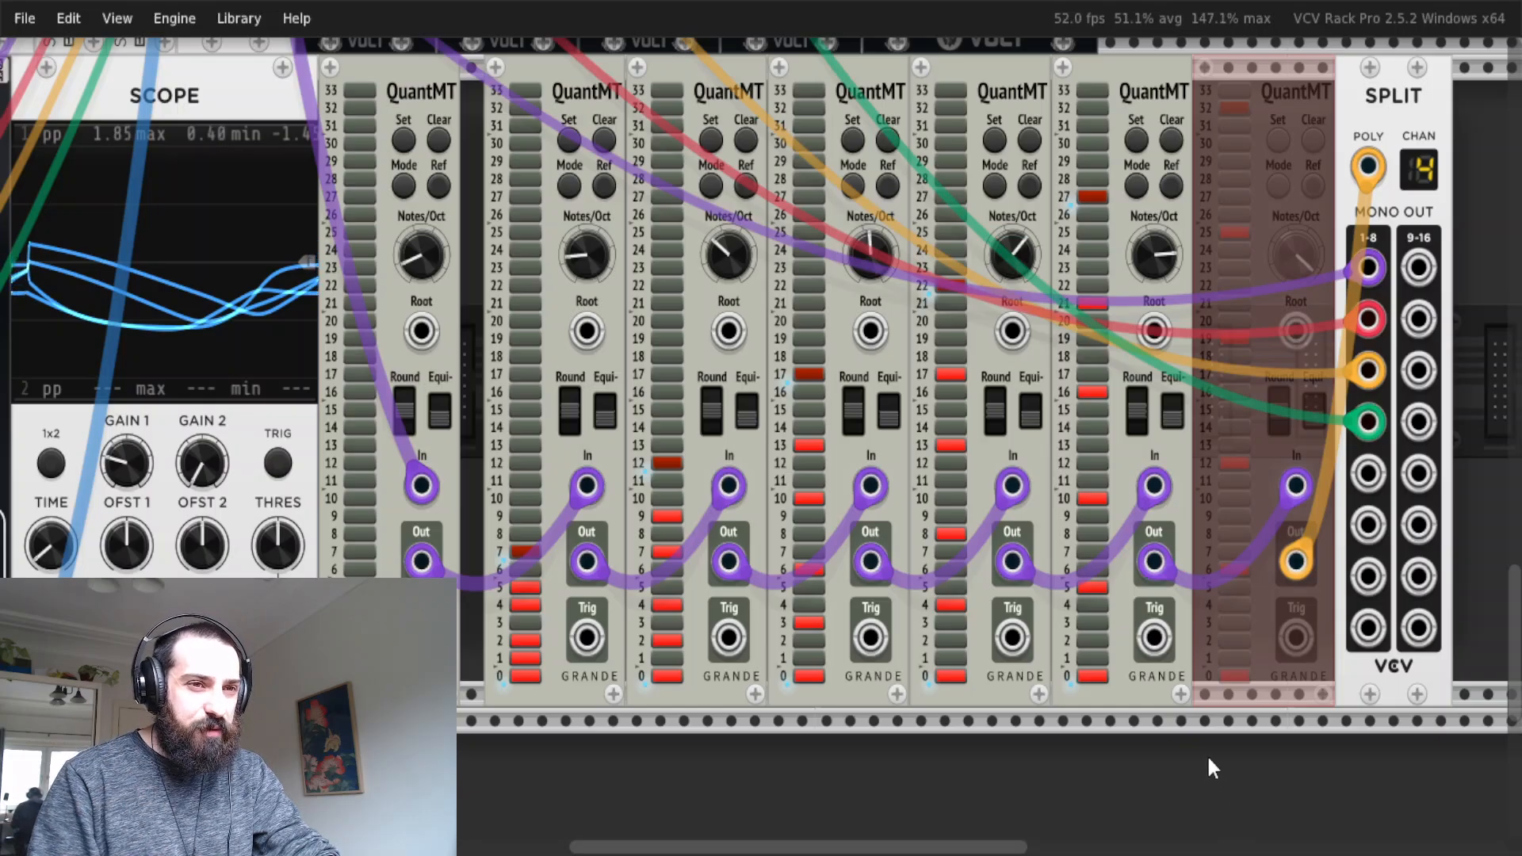
pyautogui.hotkey('ctrl', 'e')
pyautogui.hotkey('ctrl', 'e')
pyautogui.hotkey('ctrl', 'e')
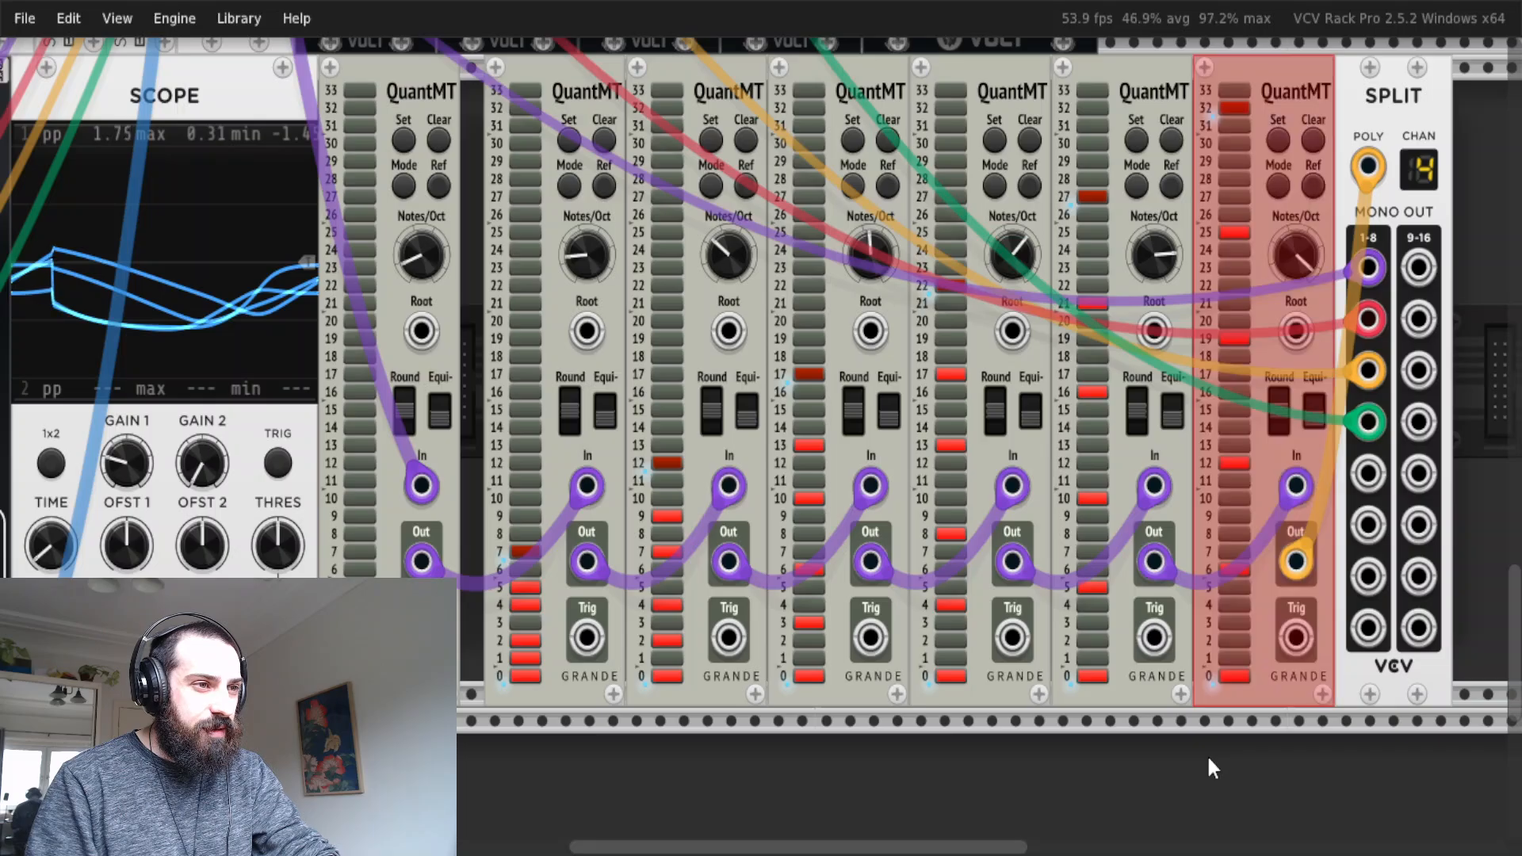
pyautogui.hotkey('ctrl', 'e')
pyautogui.hotkey('ctrl', 'e')
pyautogui.hotkey('ctrl', 'e')
pyautogui.hotkey('ctrl', 'e')
pyautogui.hotkey('ctrl', 'e')
pyautogui.hotkey('ctrl', 'e')
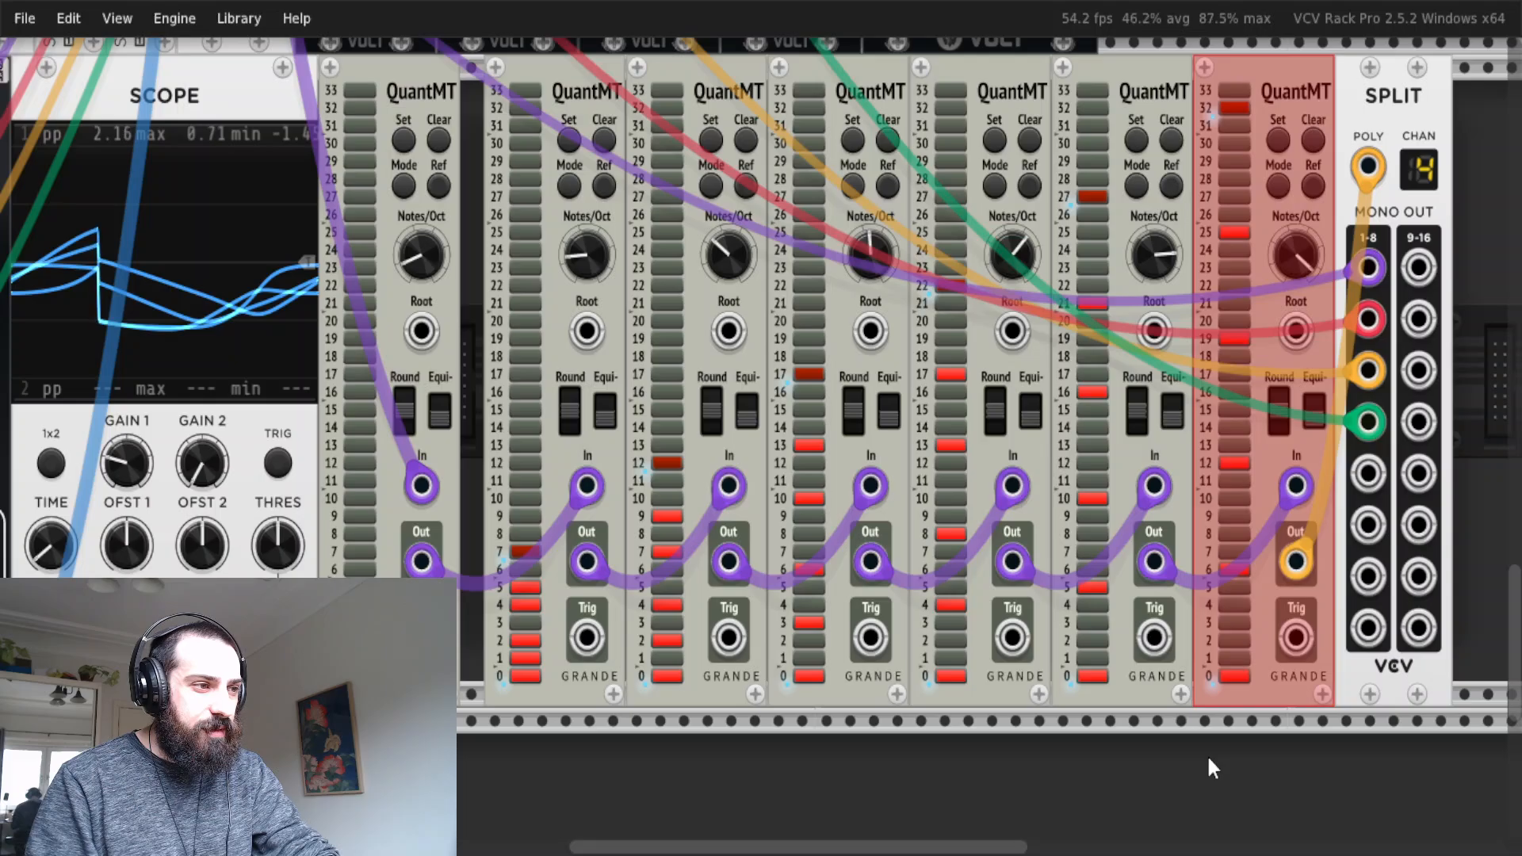
pyautogui.hotkey('ctrl', 'e')
pyautogui.hotkey('ctrl', 'e')
pyautogui.hotkey('ctrl', 'e')
pyautogui.hotkey('ctrl', 'e')
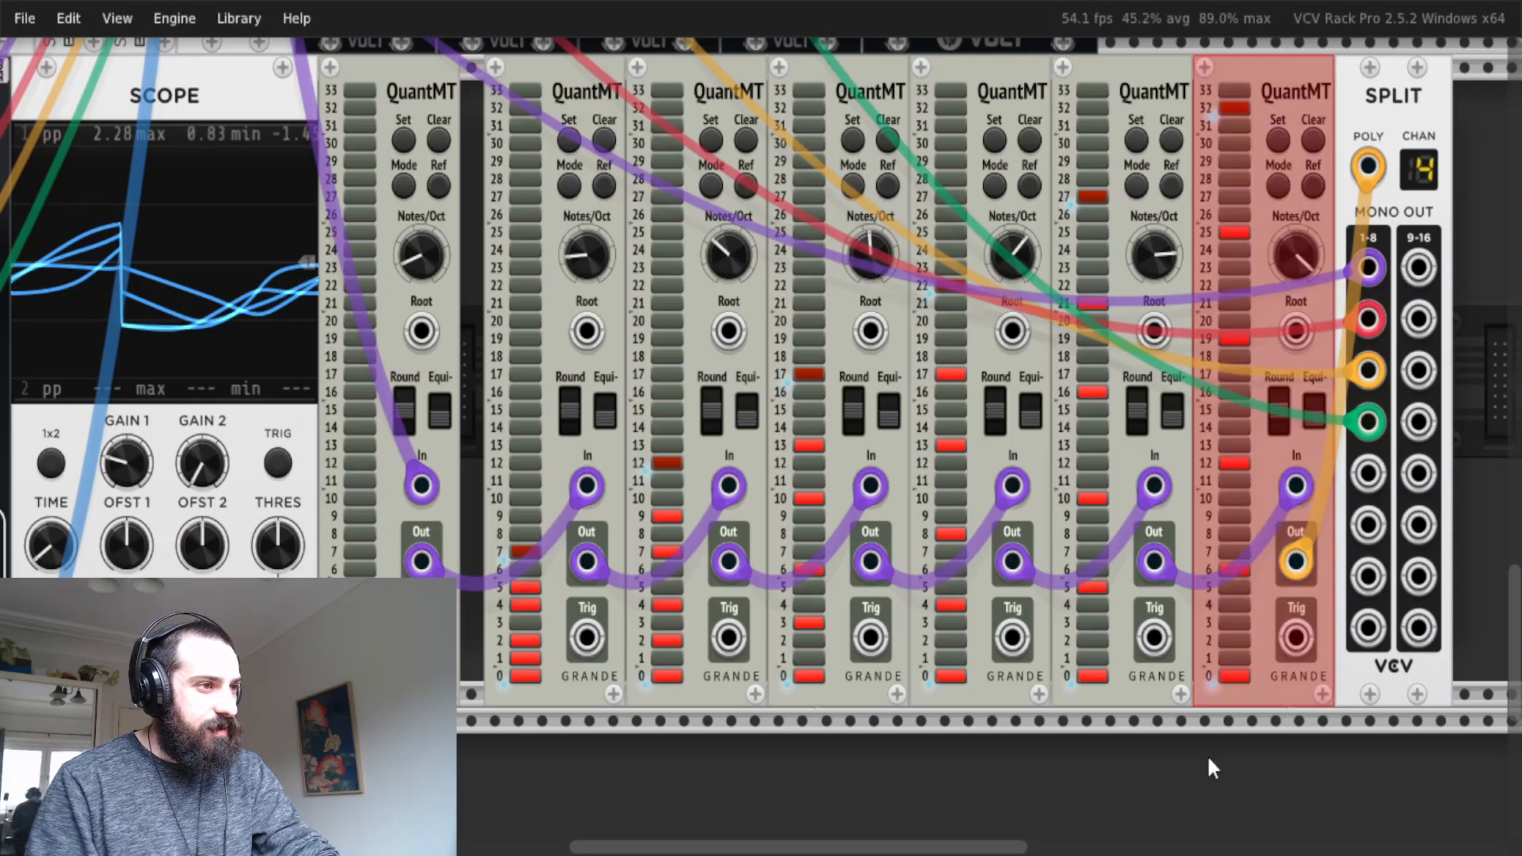
pyautogui.click(1252, 762)
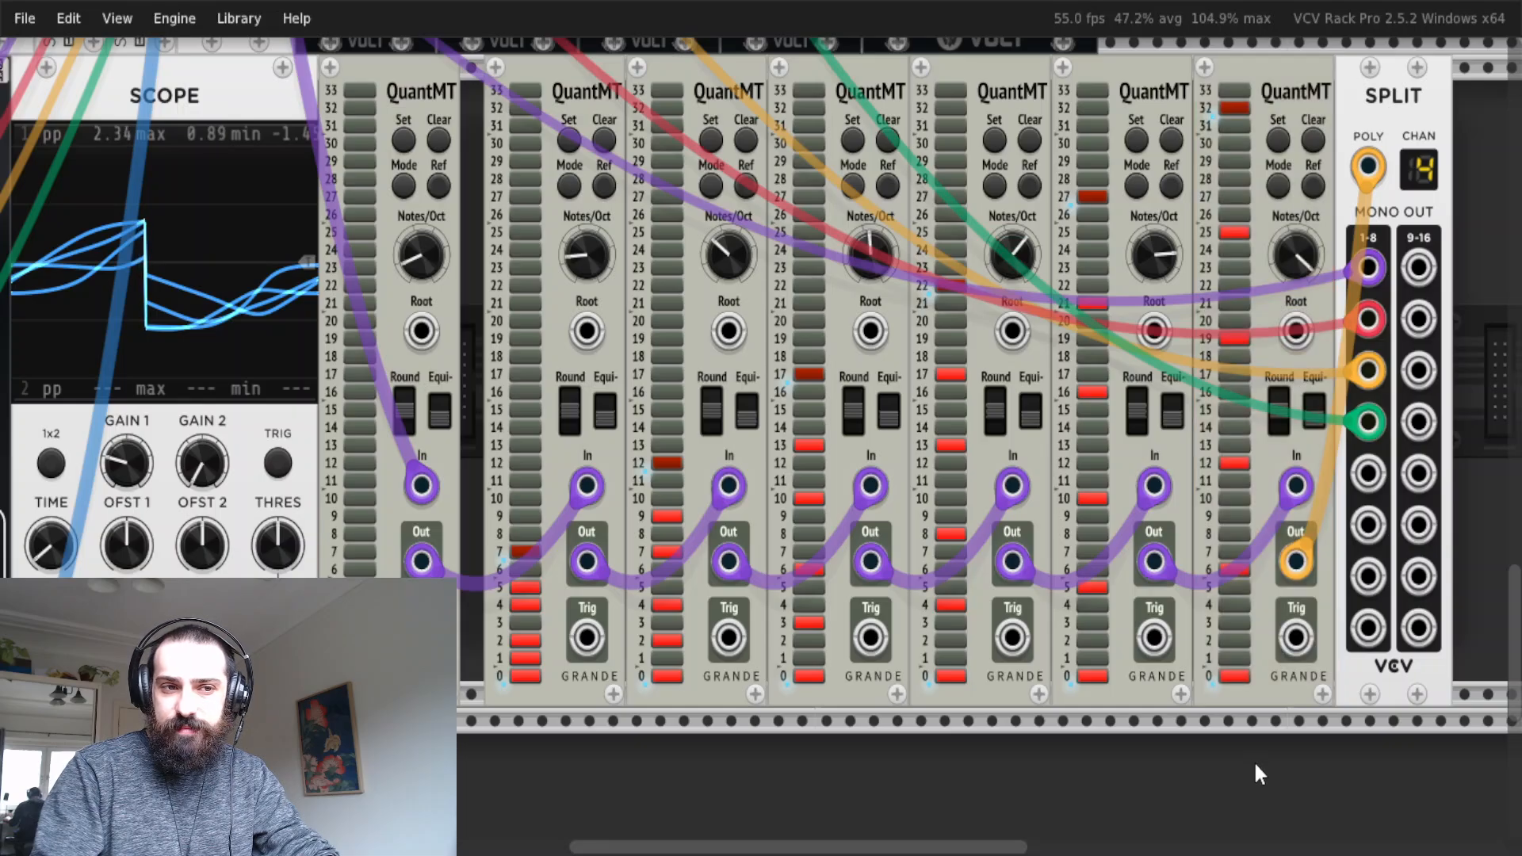
# Bypass the seventh QuantMT module in the chain and the sixth one preceding it.
pyautogui.moveTo(1299, 760); pyautogui.dragTo(1270, 649)
pyautogui.hotkey('ctrl', 'e')
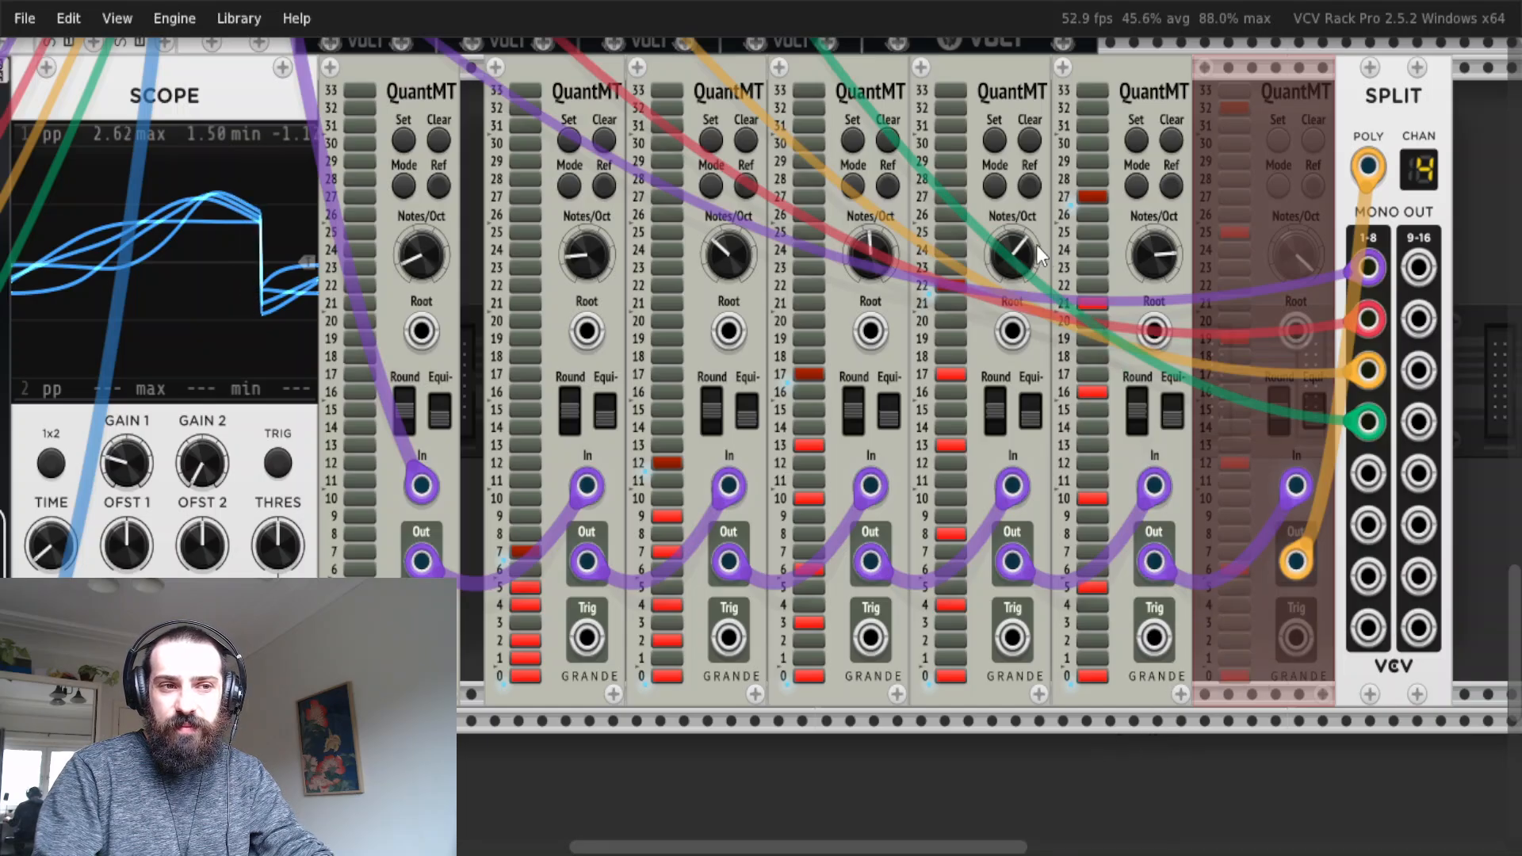
pyautogui.moveTo(1024, 257)
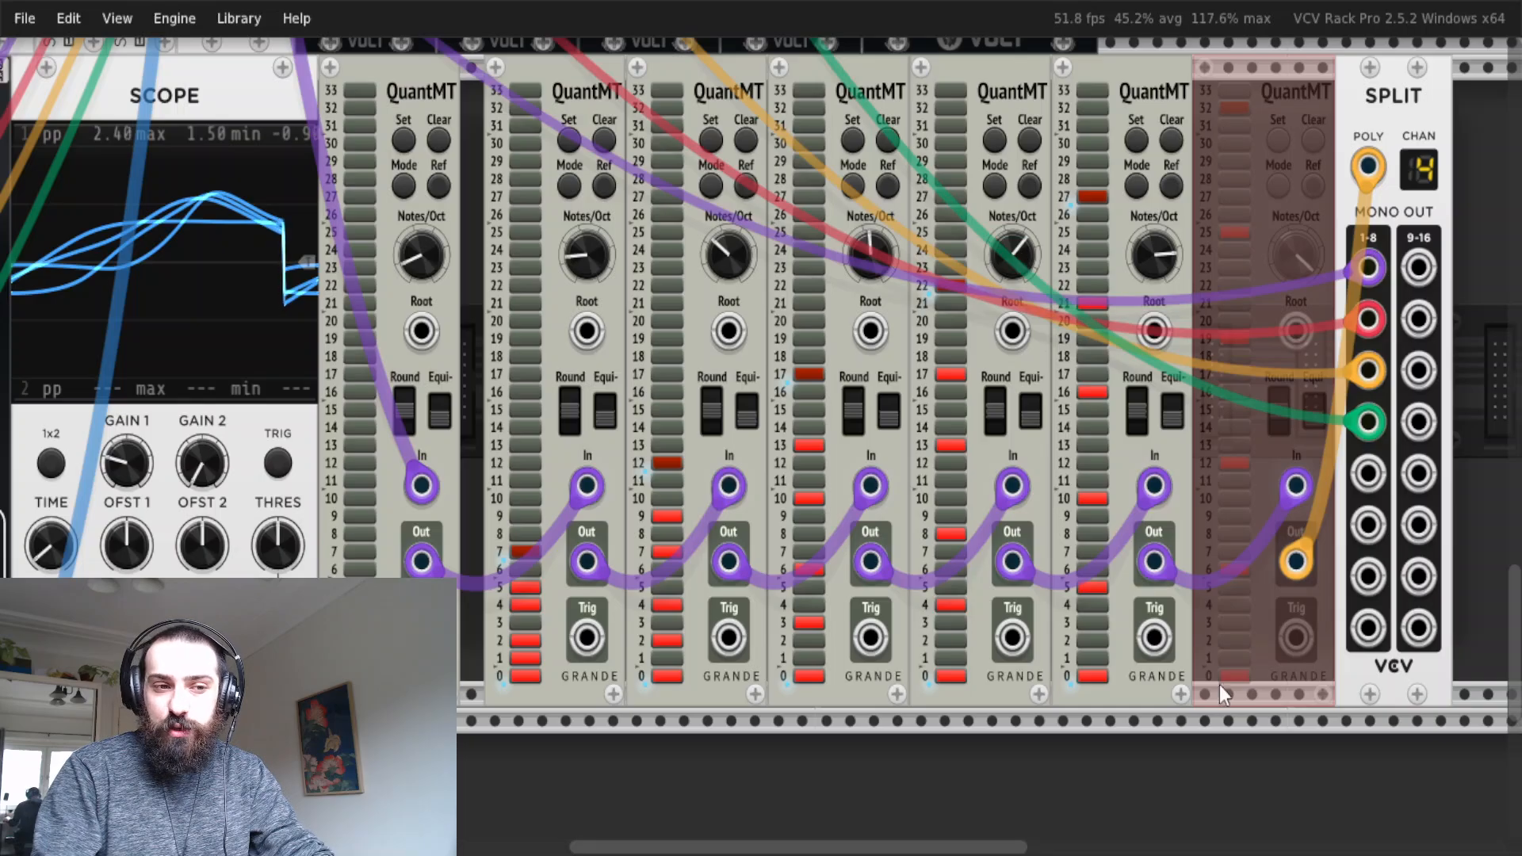
pyautogui.moveTo(1146, 756); pyautogui.dragTo(1127, 598)
pyautogui.hotkey('ctrl', 'e')
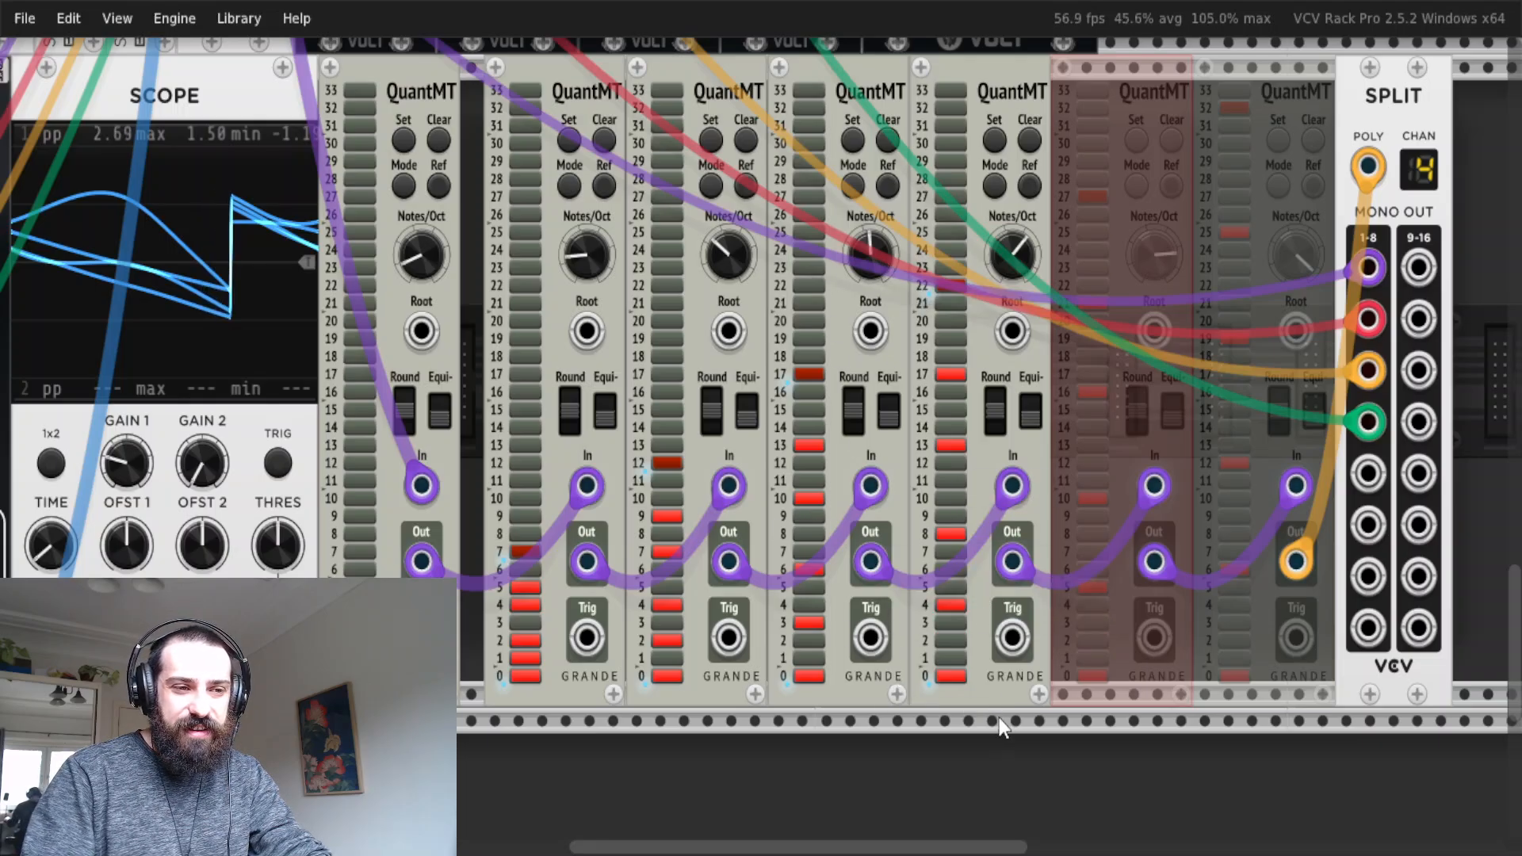
# Bypass the fifth and fourth QuantMT modules in the chain as well.
pyautogui.moveTo(1028, 726); pyautogui.dragTo(996, 576)
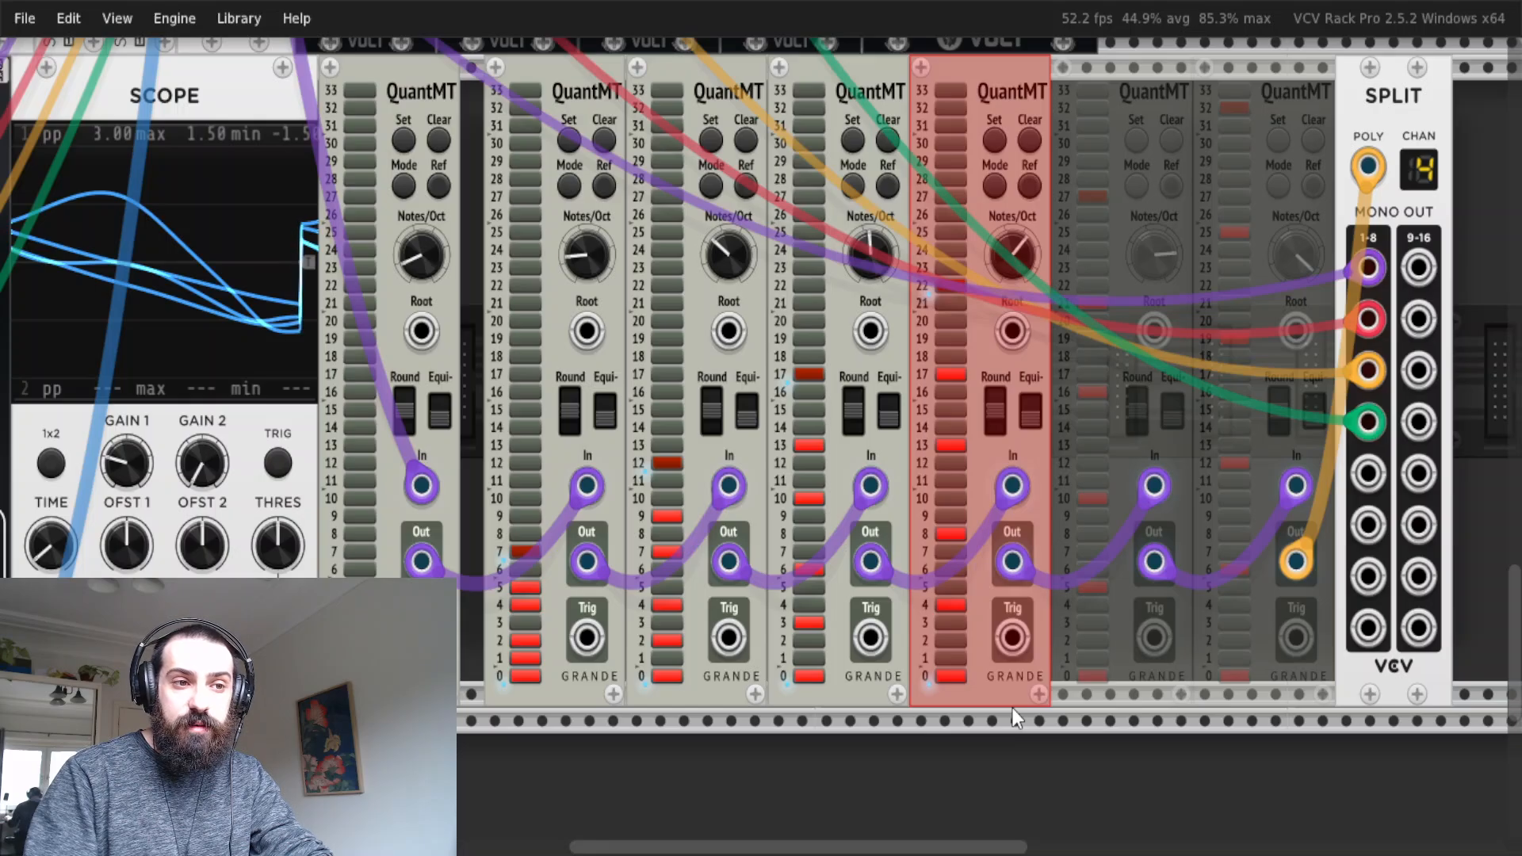
pyautogui.hotkey('ctrl', 'e')
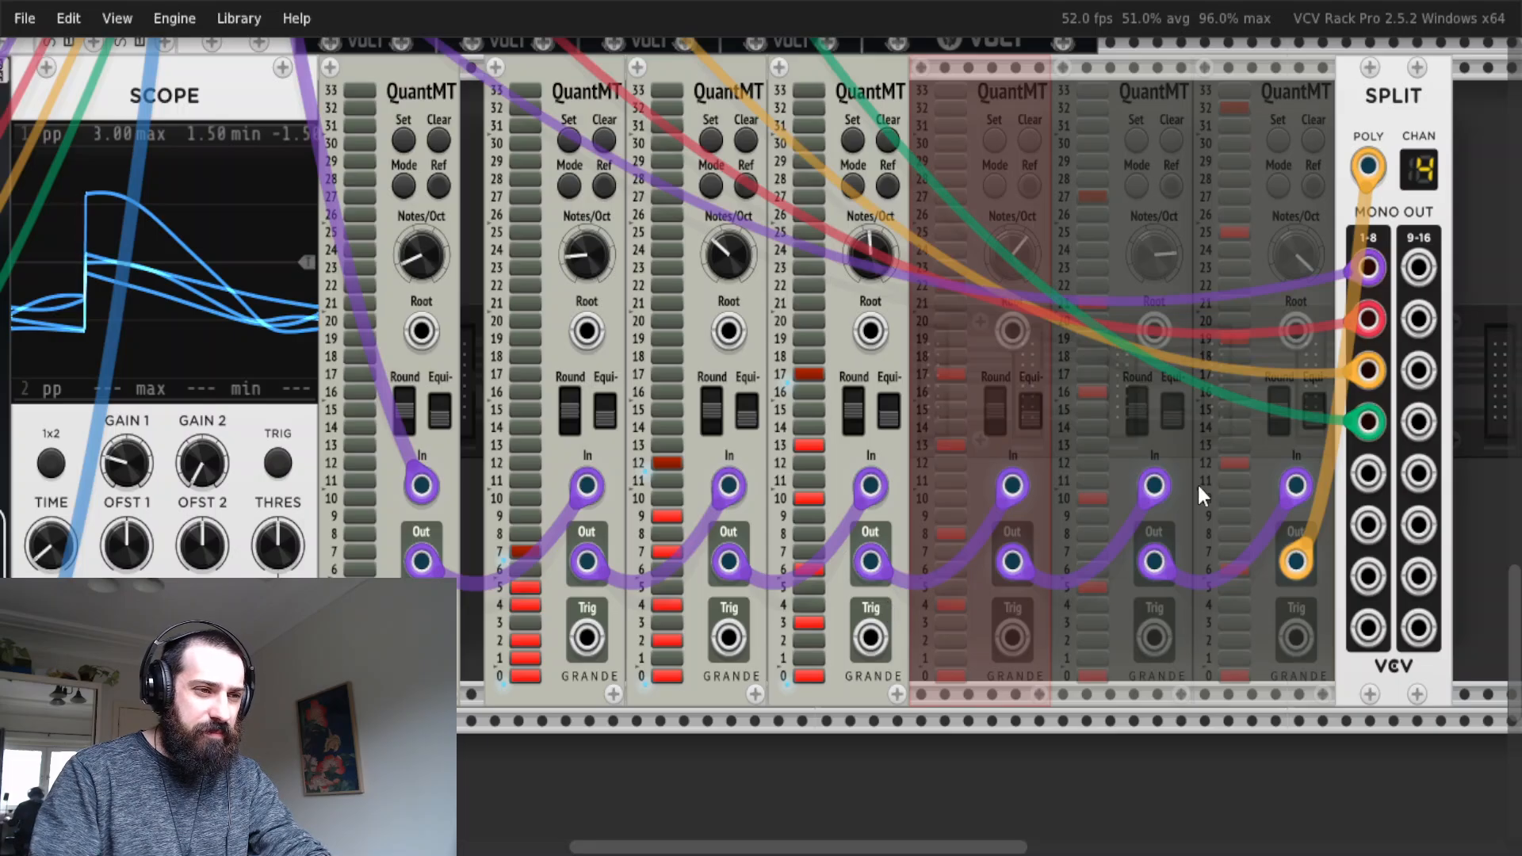
pyautogui.hscroll(-3, 1189, 480)
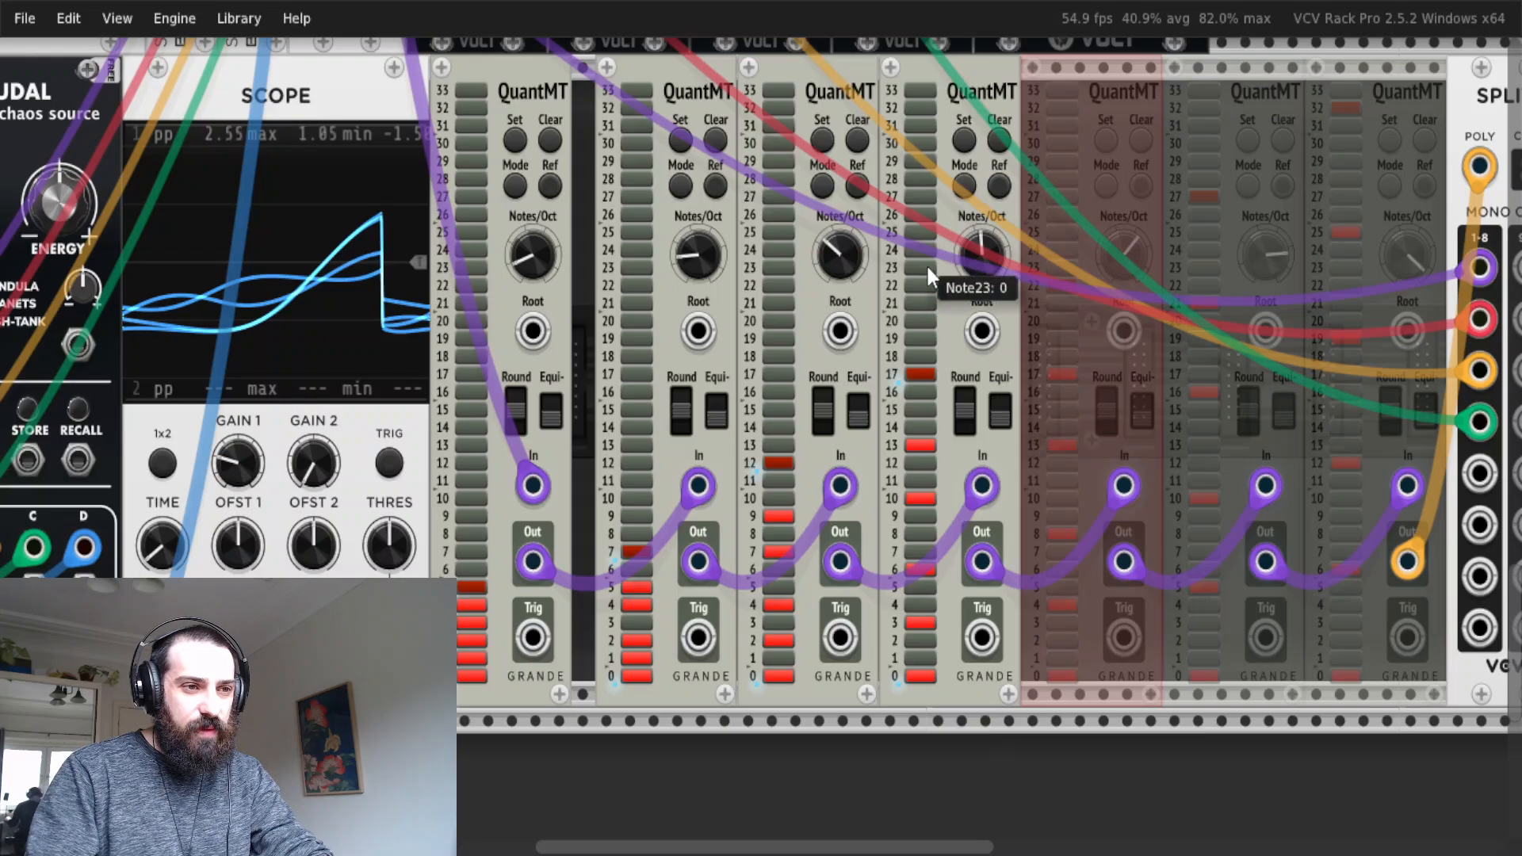
pyautogui.moveTo(980, 749); pyautogui.dragTo(974, 641)
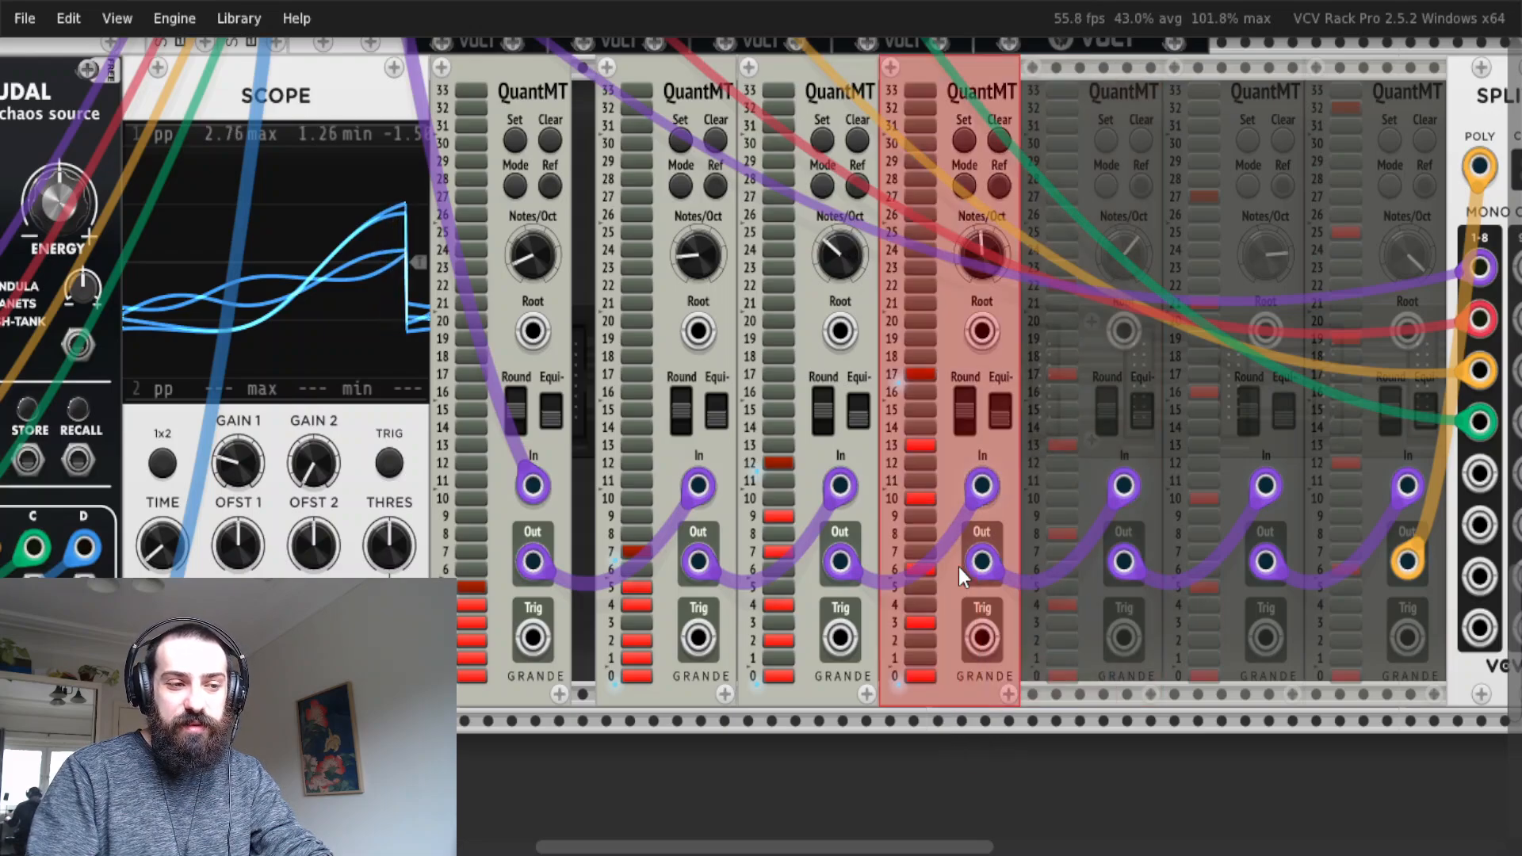
pyautogui.hotkey('ctrl', 'e')
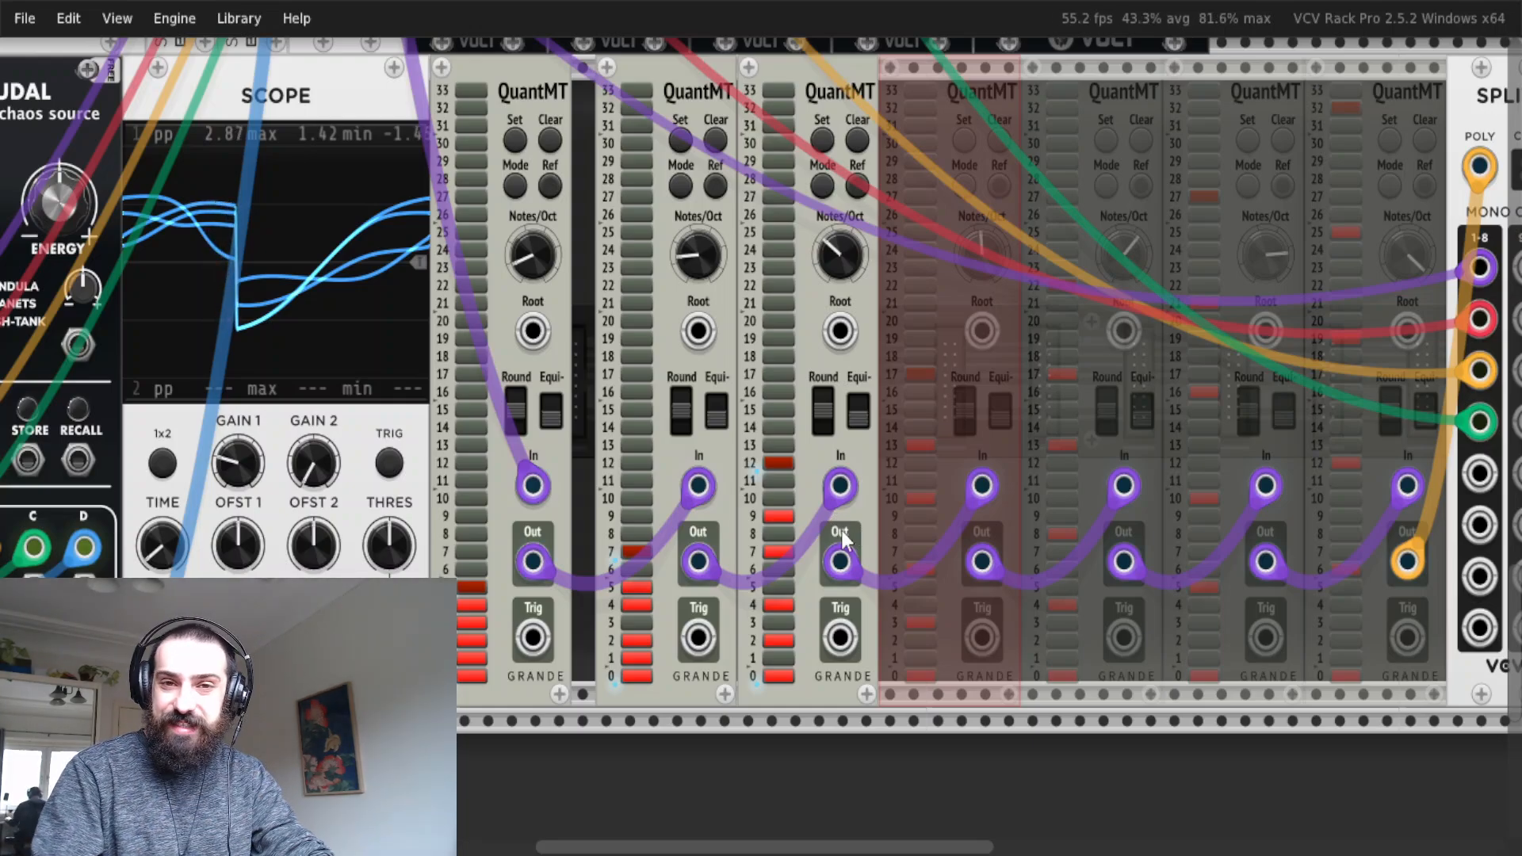
# Bypass the third QuantMT module, leaving only the first two quantizers active.
pyautogui.moveTo(1474, 299)
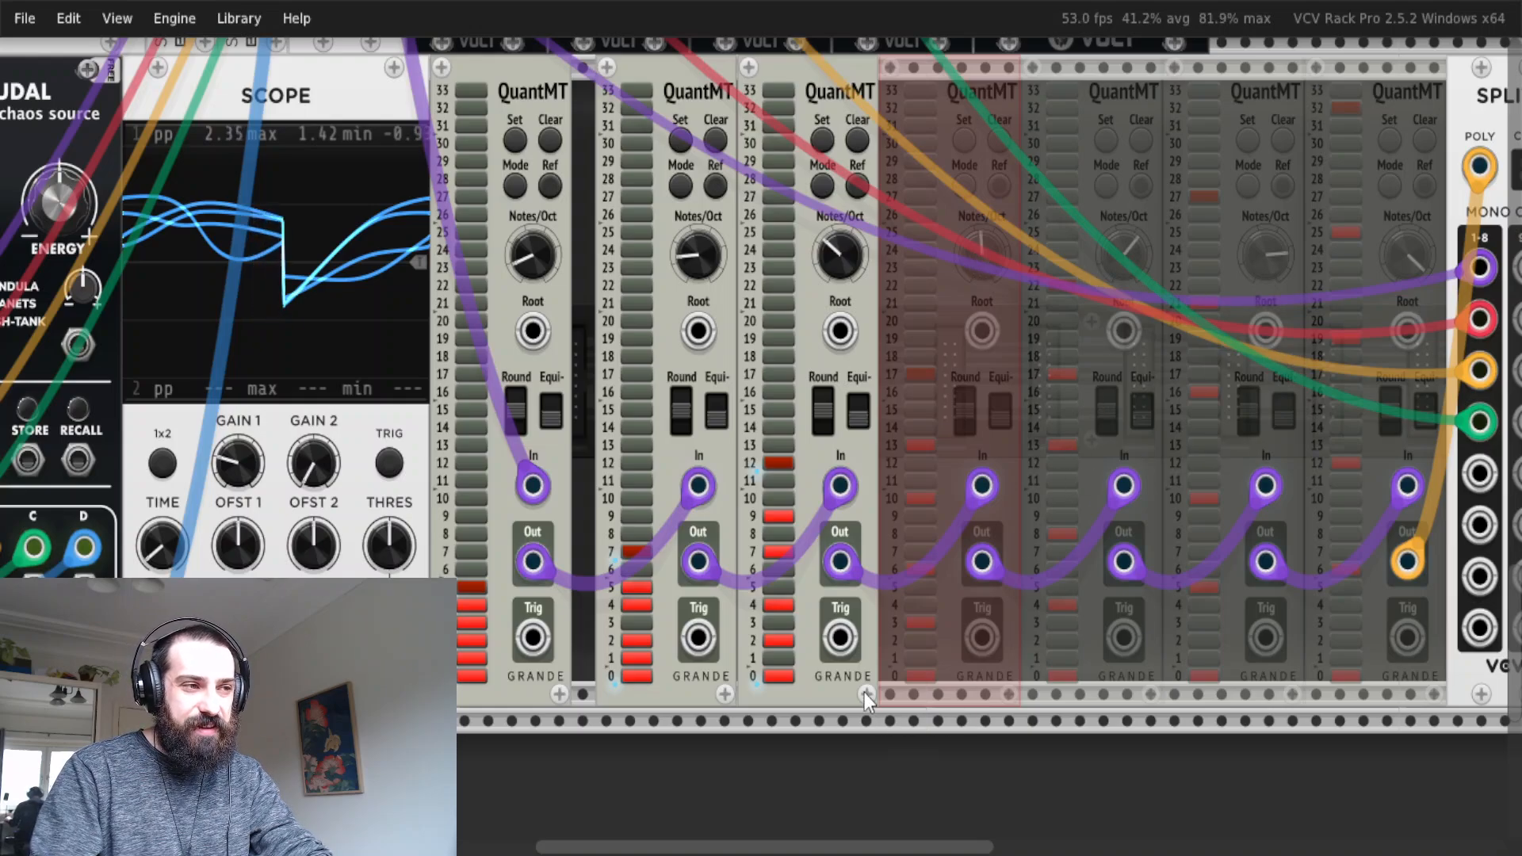
pyautogui.moveTo(831, 730); pyautogui.dragTo(814, 600)
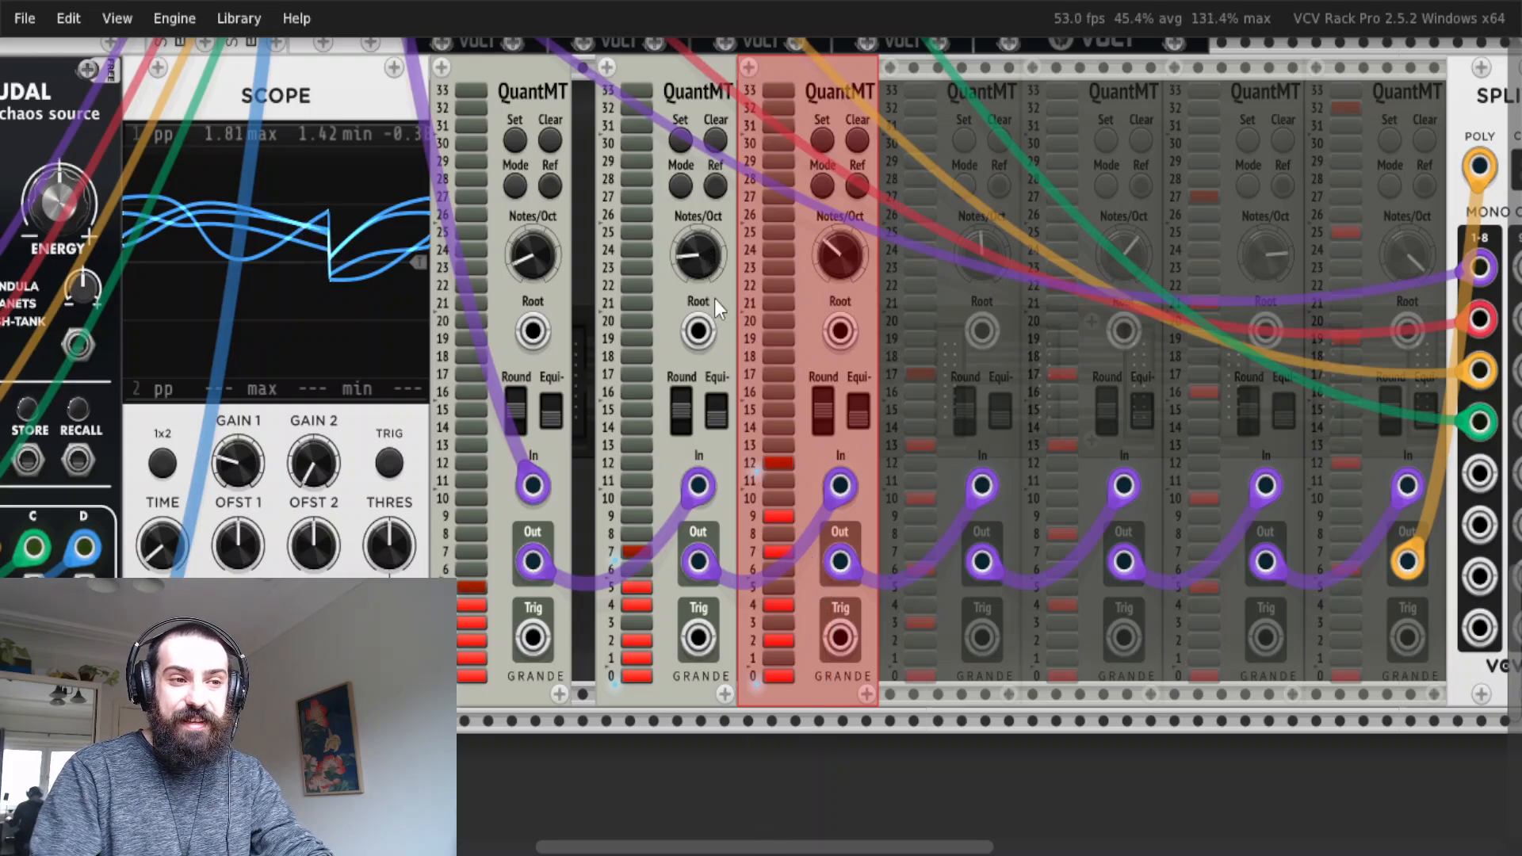
pyautogui.hotkey('ctrl', 'e')
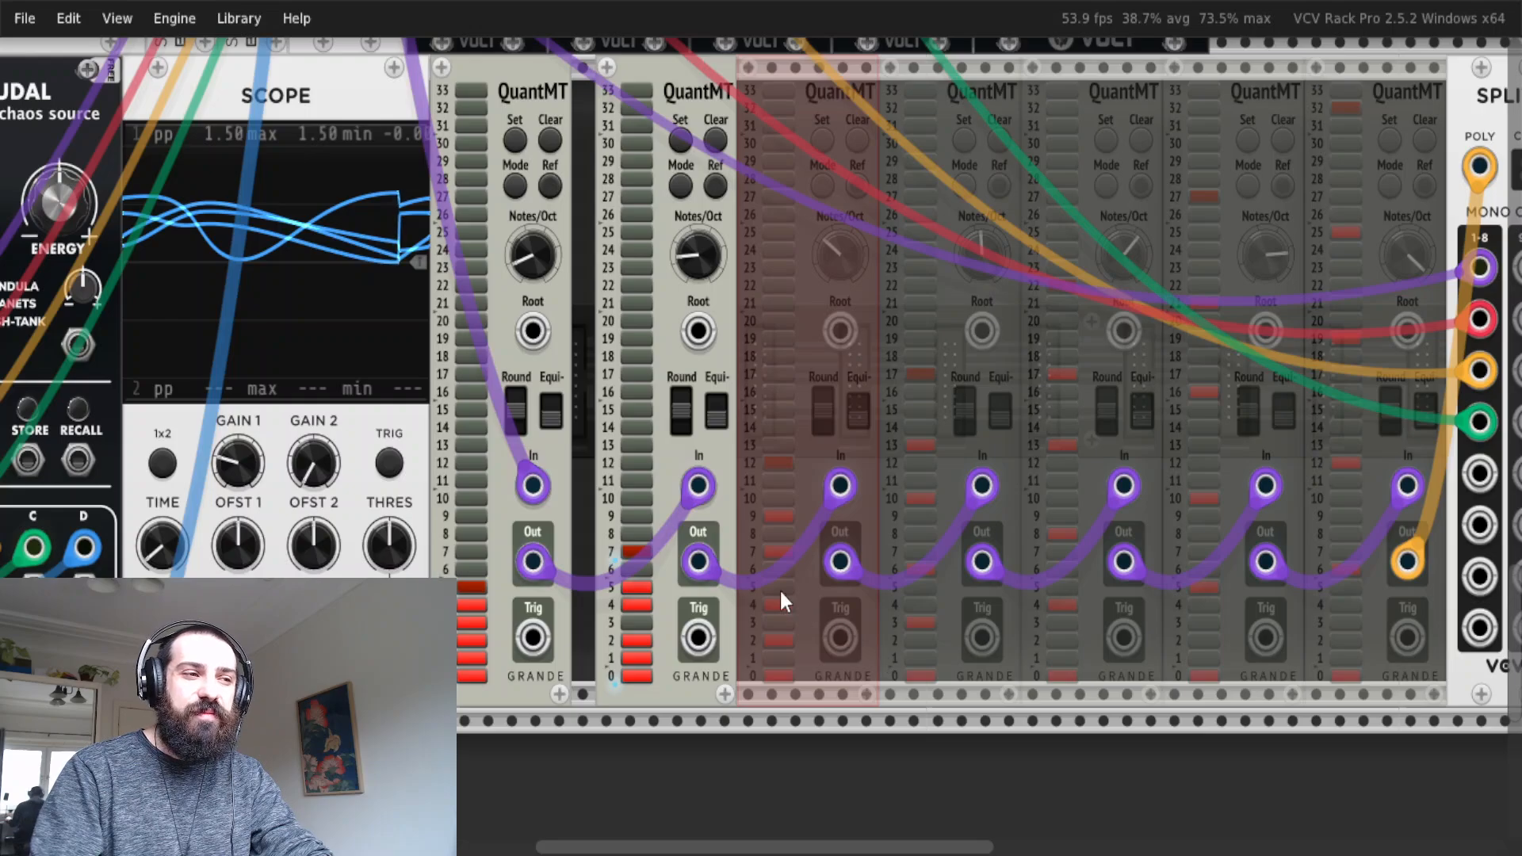
# Select the five bypassed QuantMT modules together and re-enable them.
pyautogui.moveTo(709, 558)
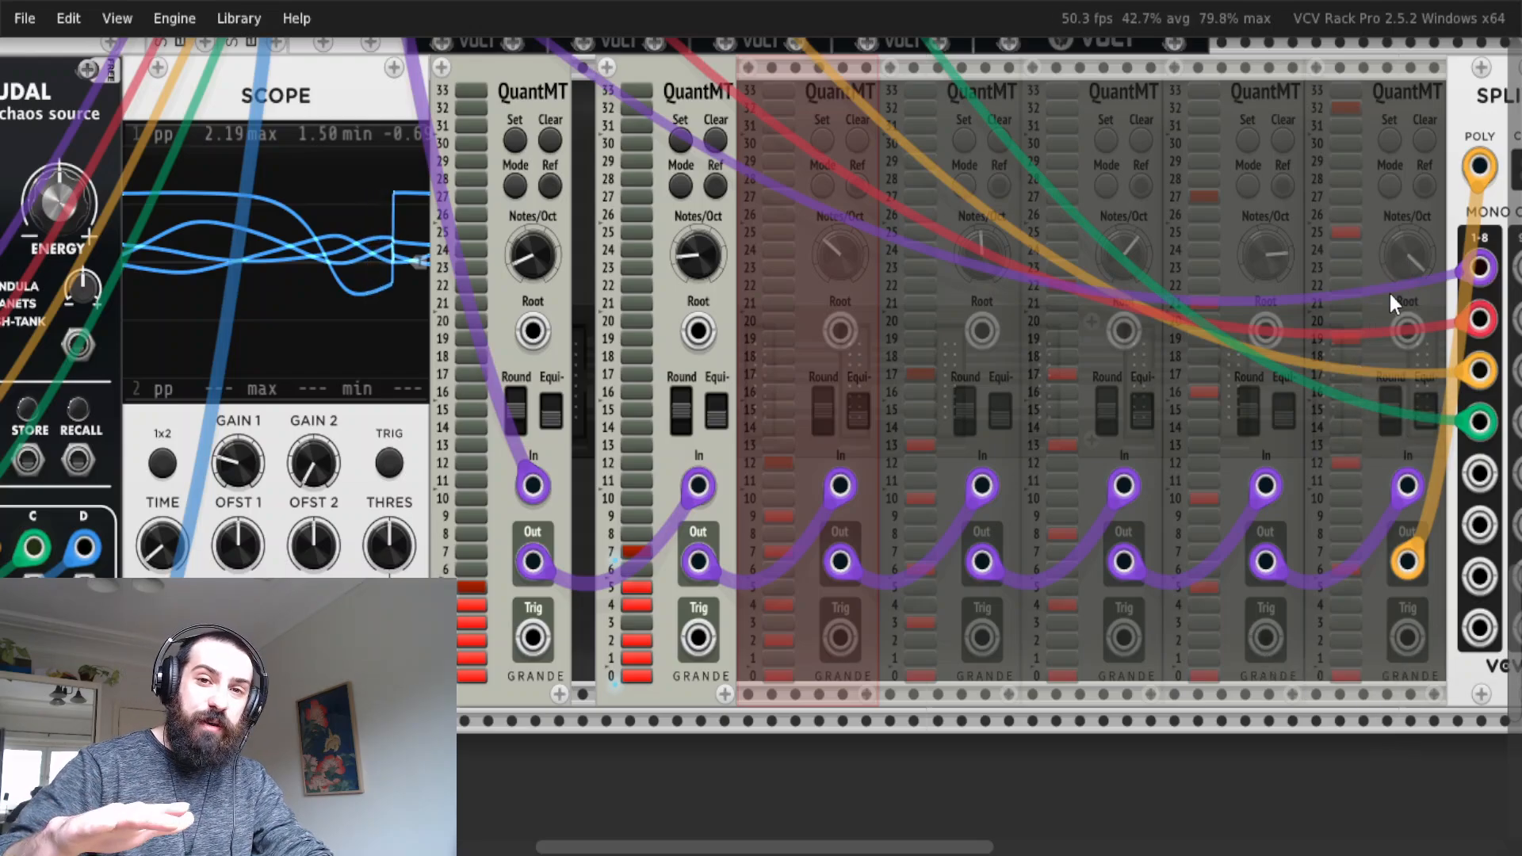
pyautogui.moveTo(1385, 773); pyautogui.dragTo(813, 451)
pyautogui.hotkey('ctrl', 'e')
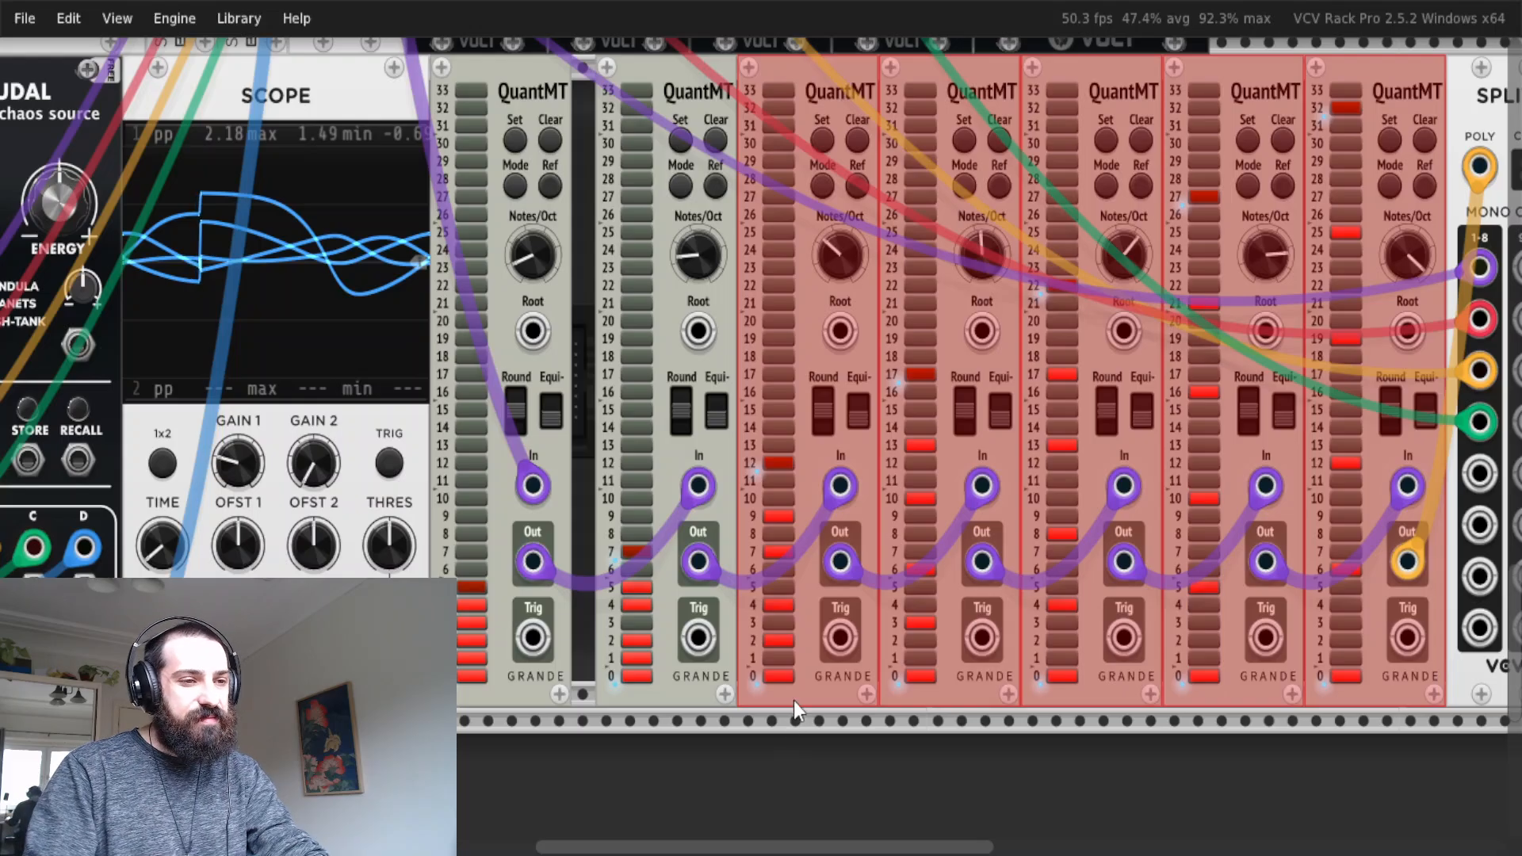
# Bypass the five selected QuantMT modules together, keeping only the first two quantizers in the chain active.
pyautogui.hscroll(2, 793, 701)
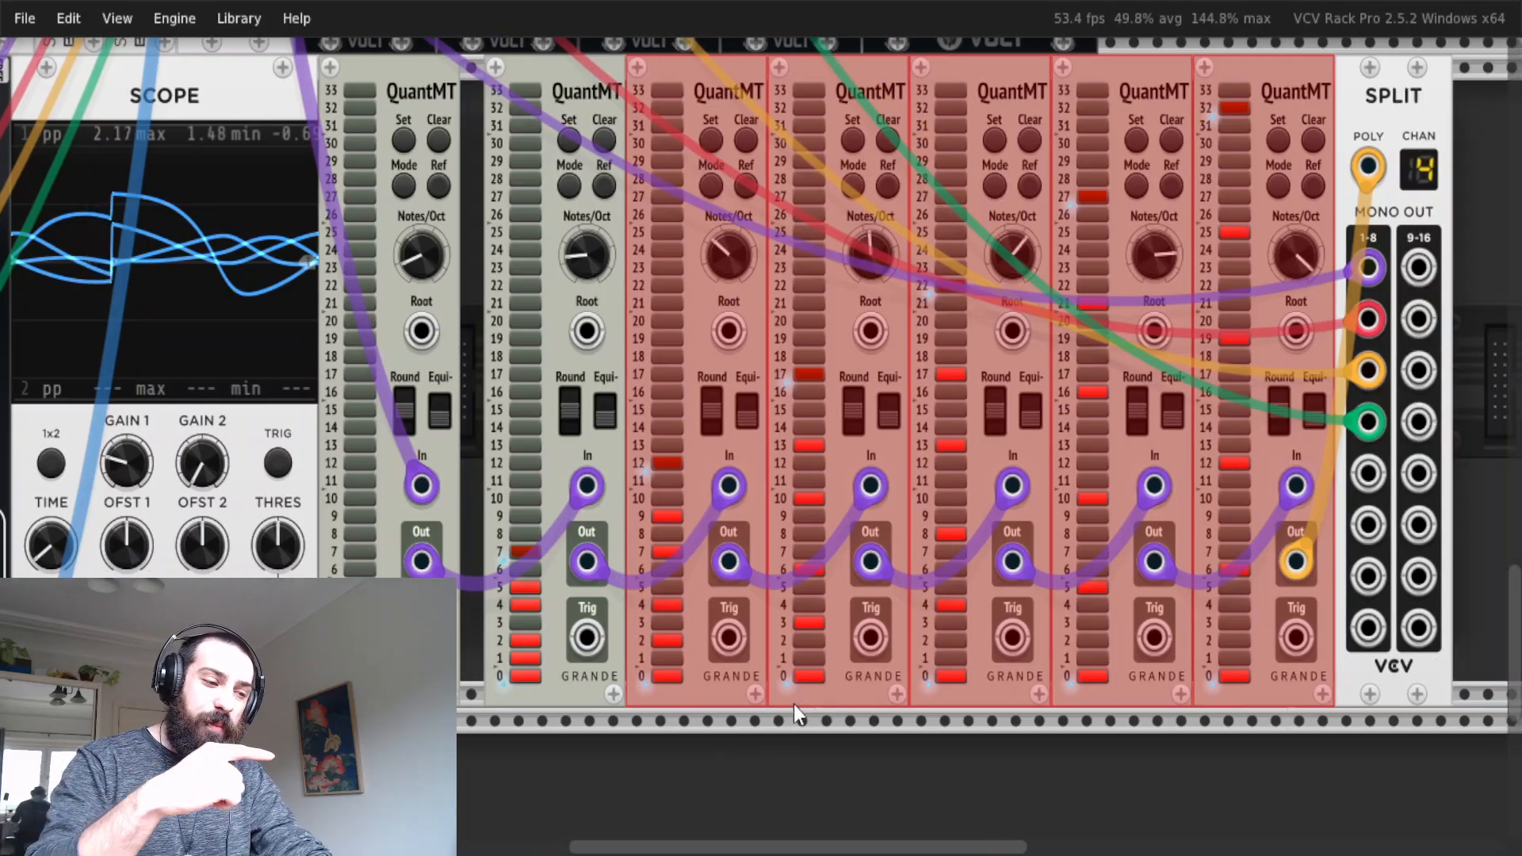
pyautogui.hotkey('ctrl', 'e')
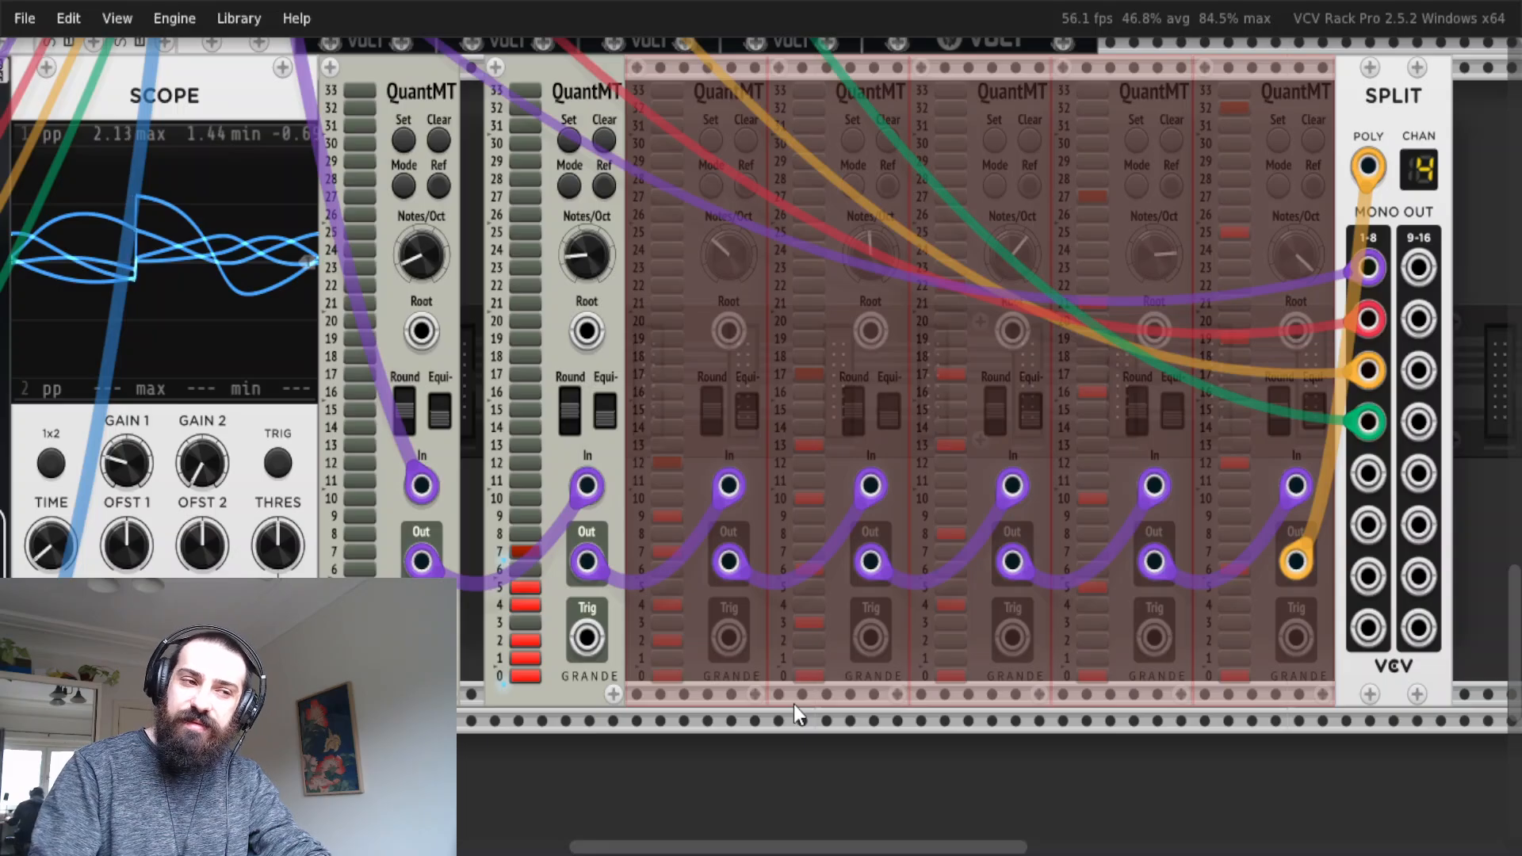
pyautogui.hscroll(-2, 735, 698)
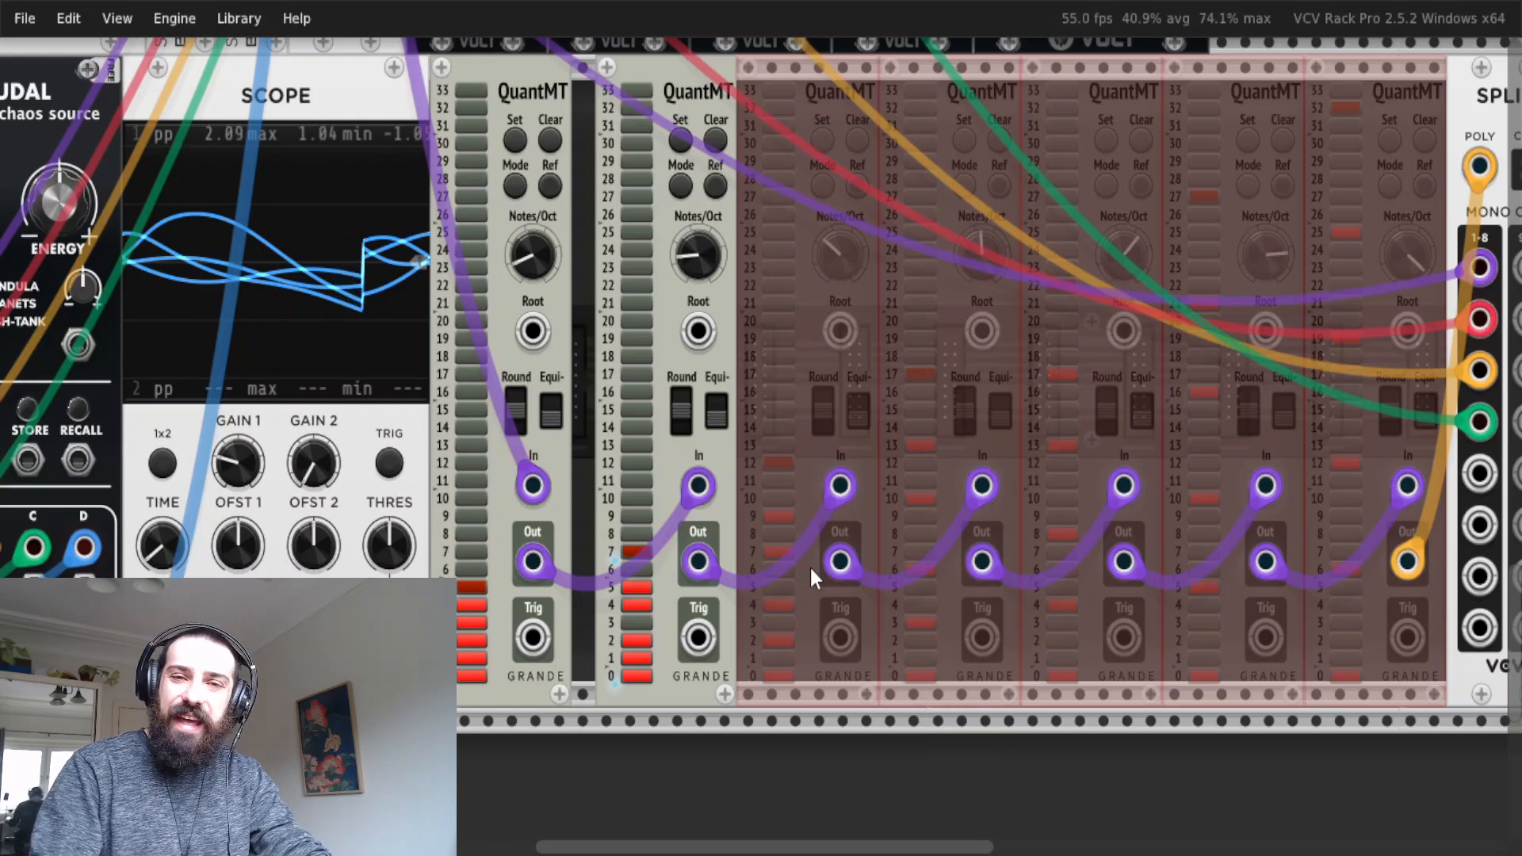
# Bypass the second QuantMT module in the chain, leaving only the first quantizer active.
pyautogui.moveTo(514, 738); pyautogui.dragTo(527, 239)
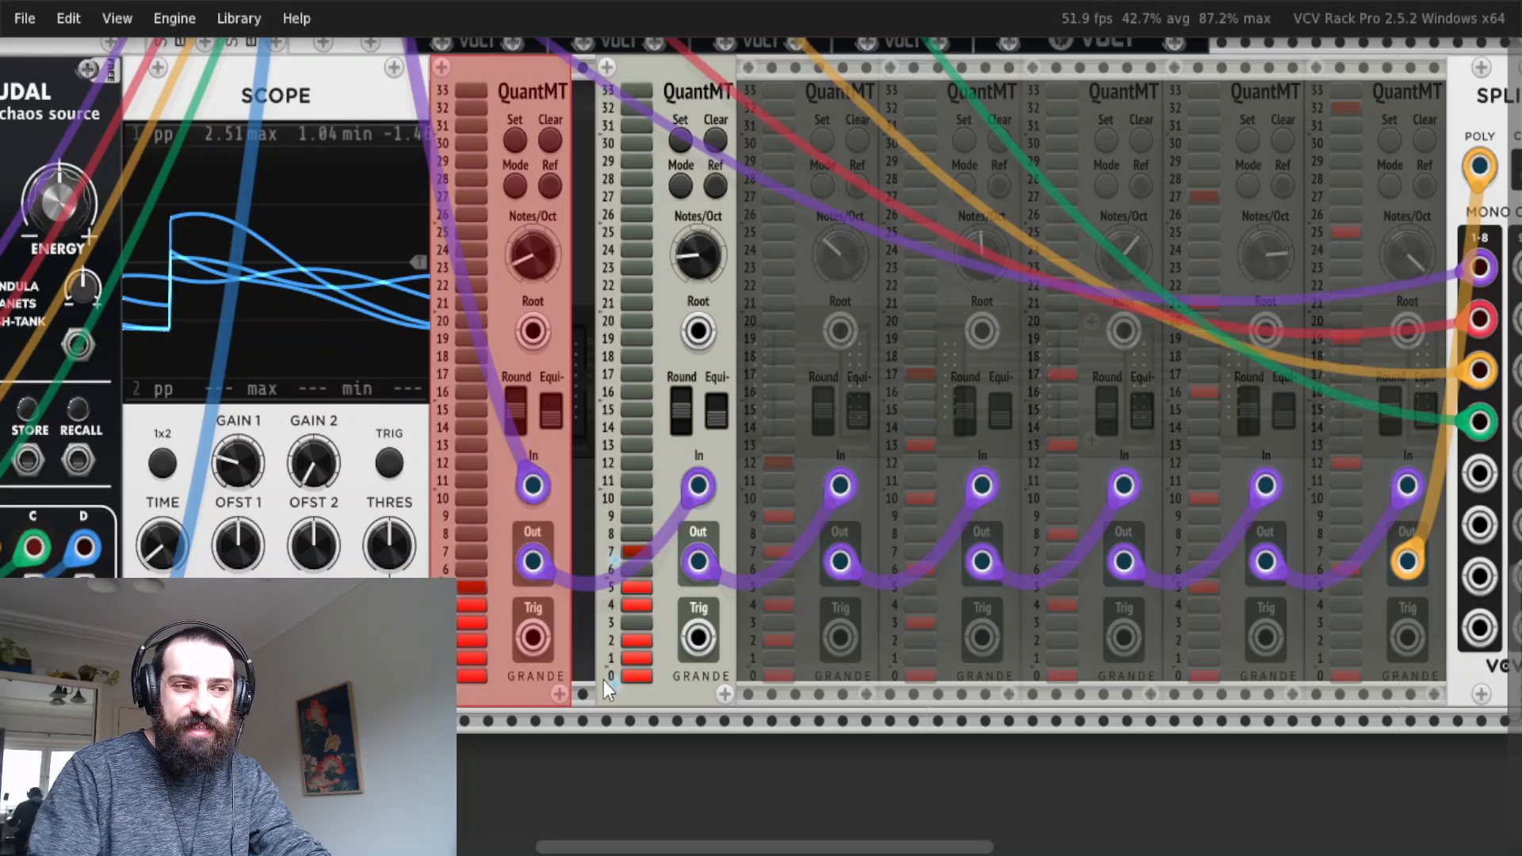
pyautogui.click(585, 586)
pyautogui.moveTo(534, 255)
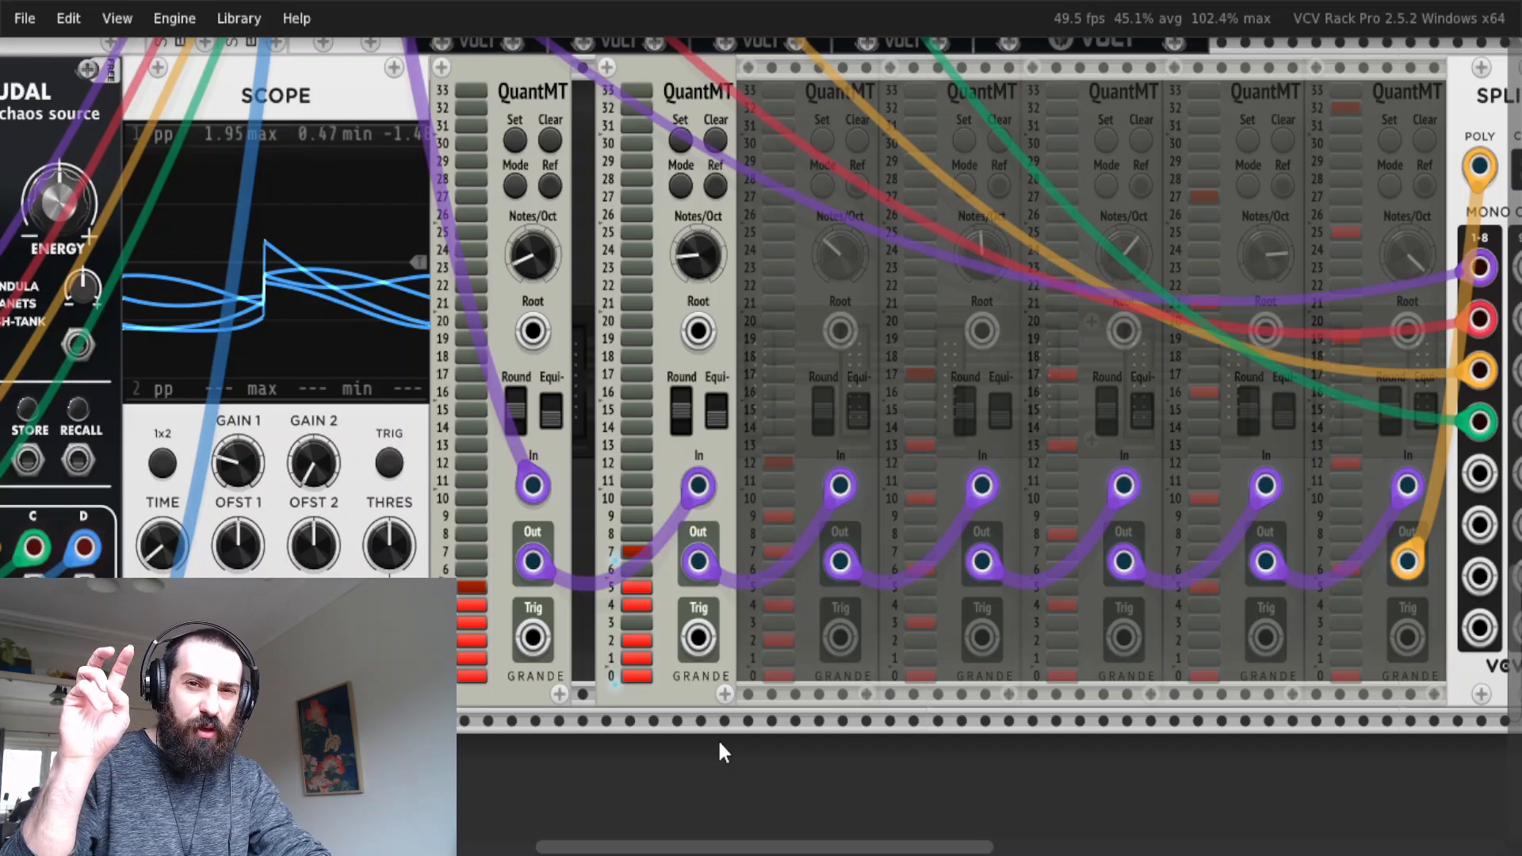
pyautogui.moveTo(716, 753); pyautogui.dragTo(670, 615)
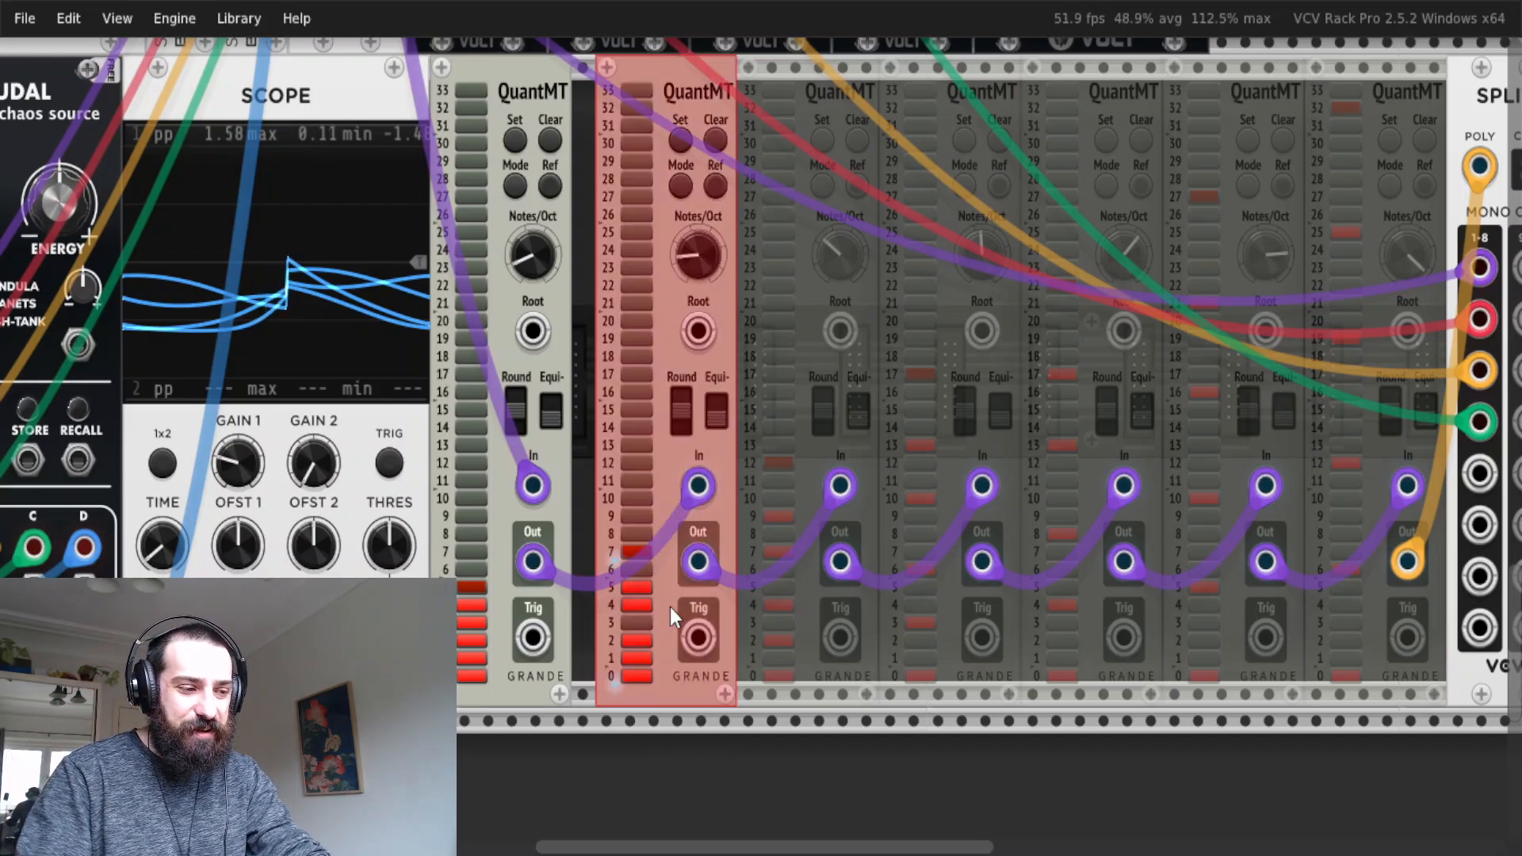
pyautogui.hotkey('ctrl', 'e')
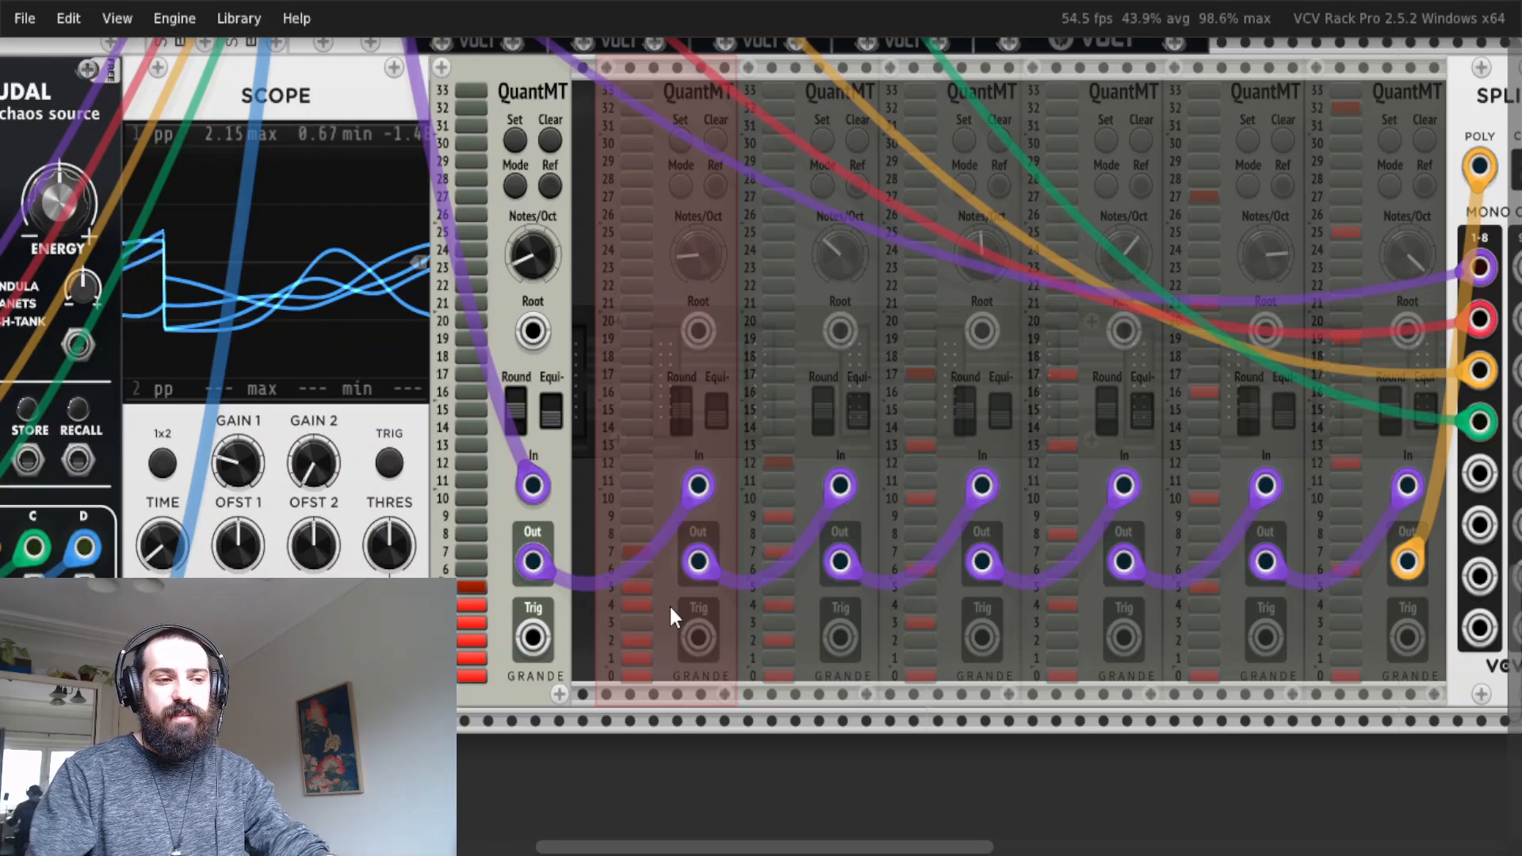
# Select the second and third QuantMT modules together and re-enable them.
pyautogui.click(831, 734)
pyautogui.moveTo(830, 734); pyautogui.dragTo(664, 627)
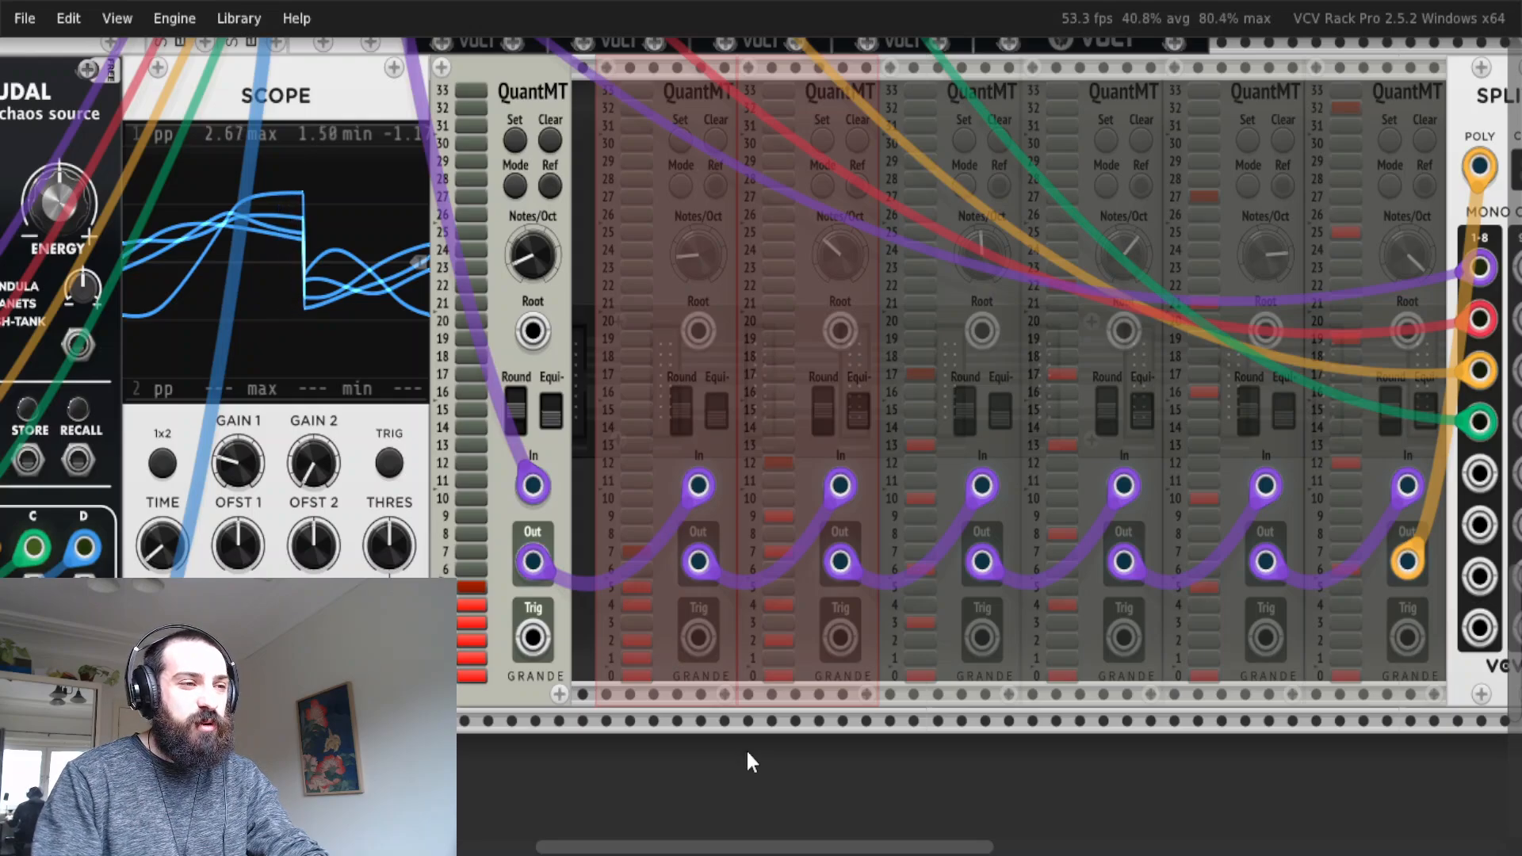
pyautogui.hotkey('ctrl', 'e')
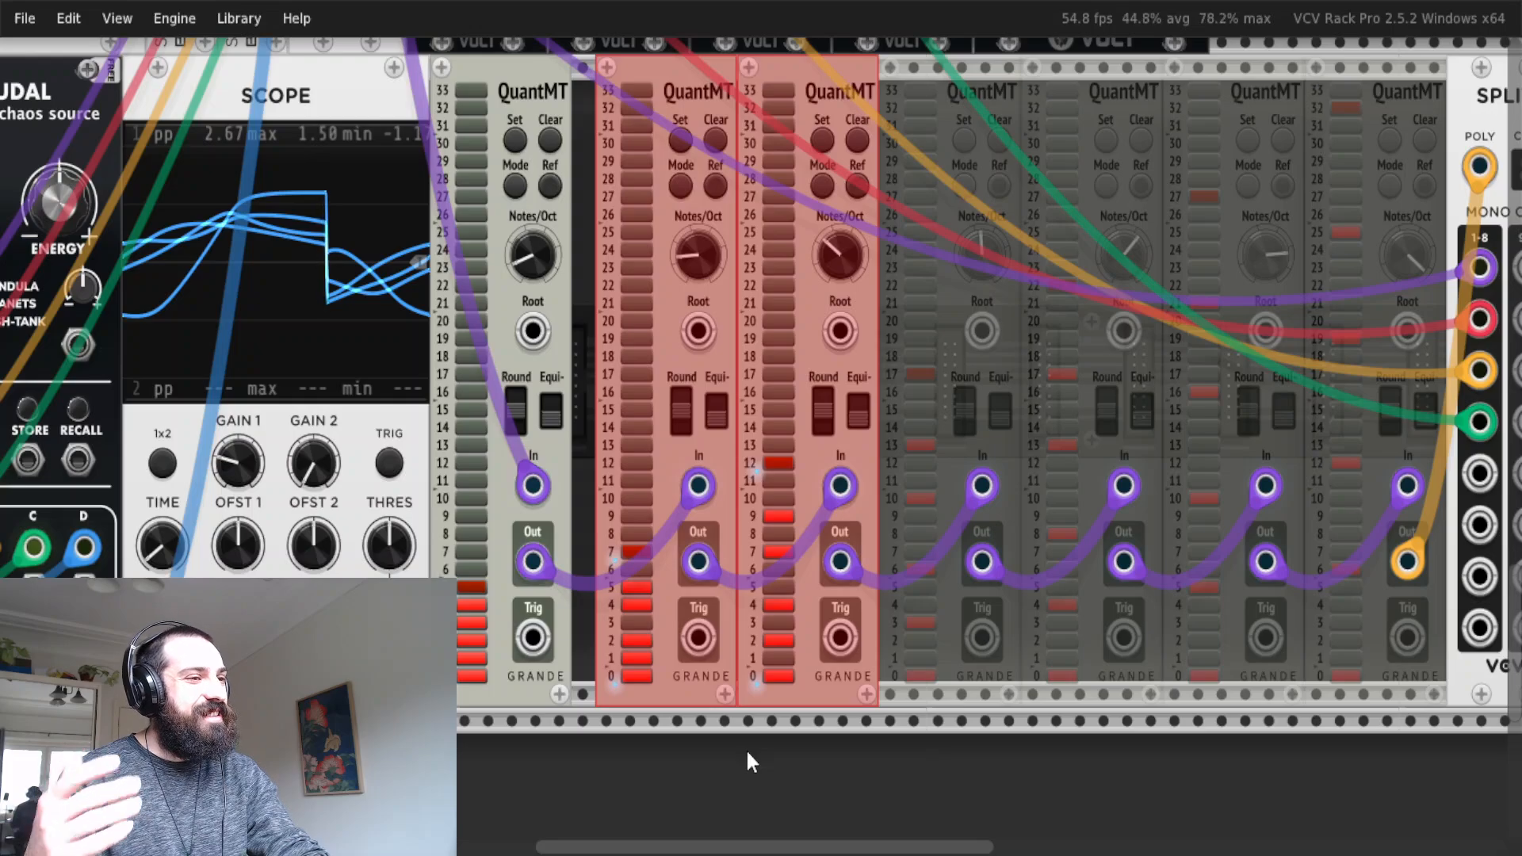
# Re-enable the fourth and fifth QuantMT modules in the chain together.
pyautogui.hscroll(5, 1066, 688)
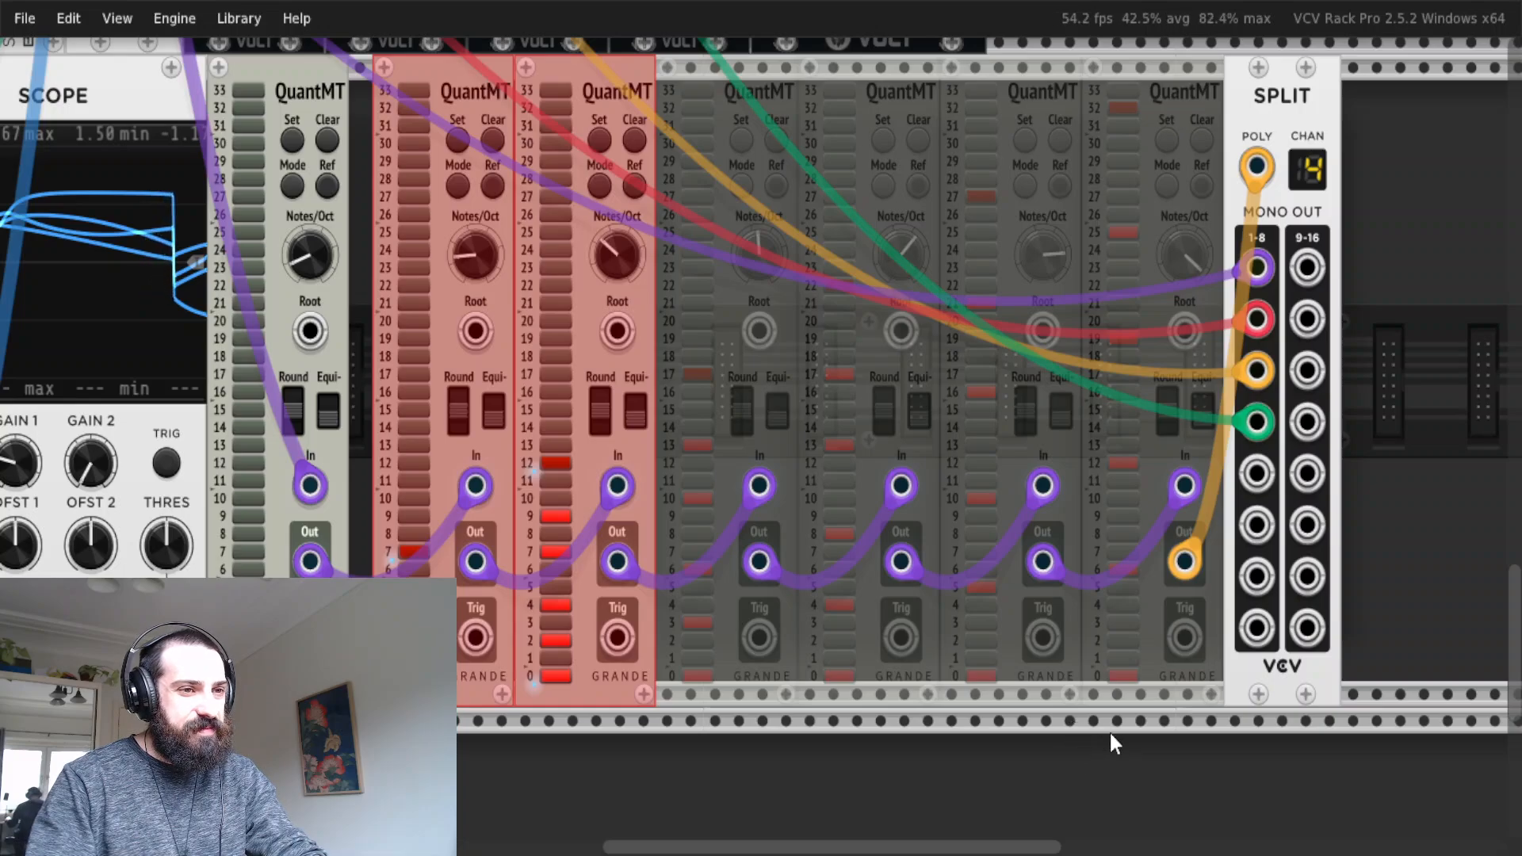
pyautogui.click(900, 693)
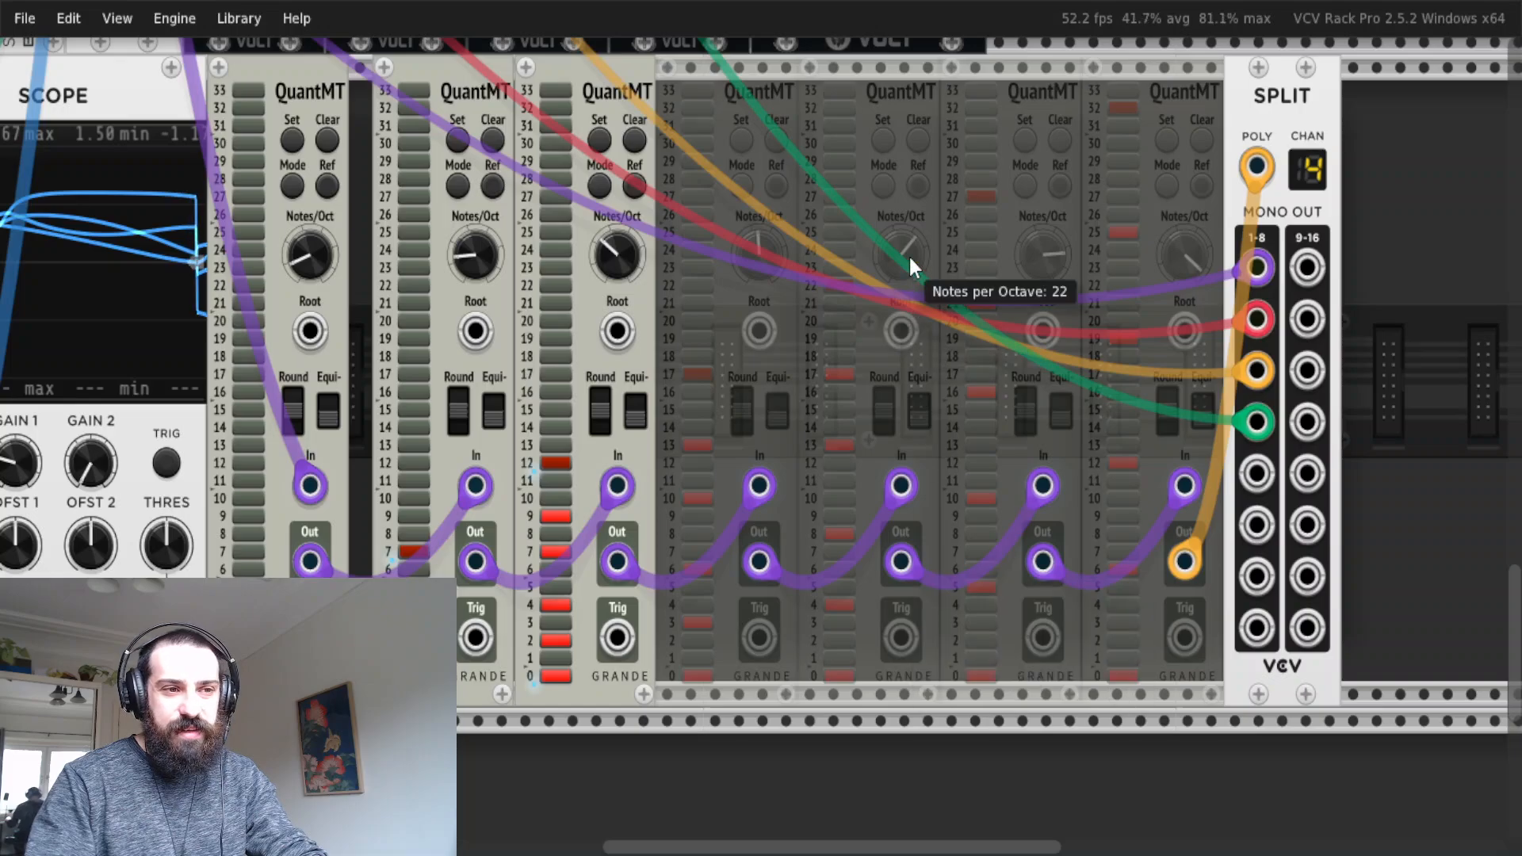
pyautogui.moveTo(888, 739); pyautogui.dragTo(737, 550)
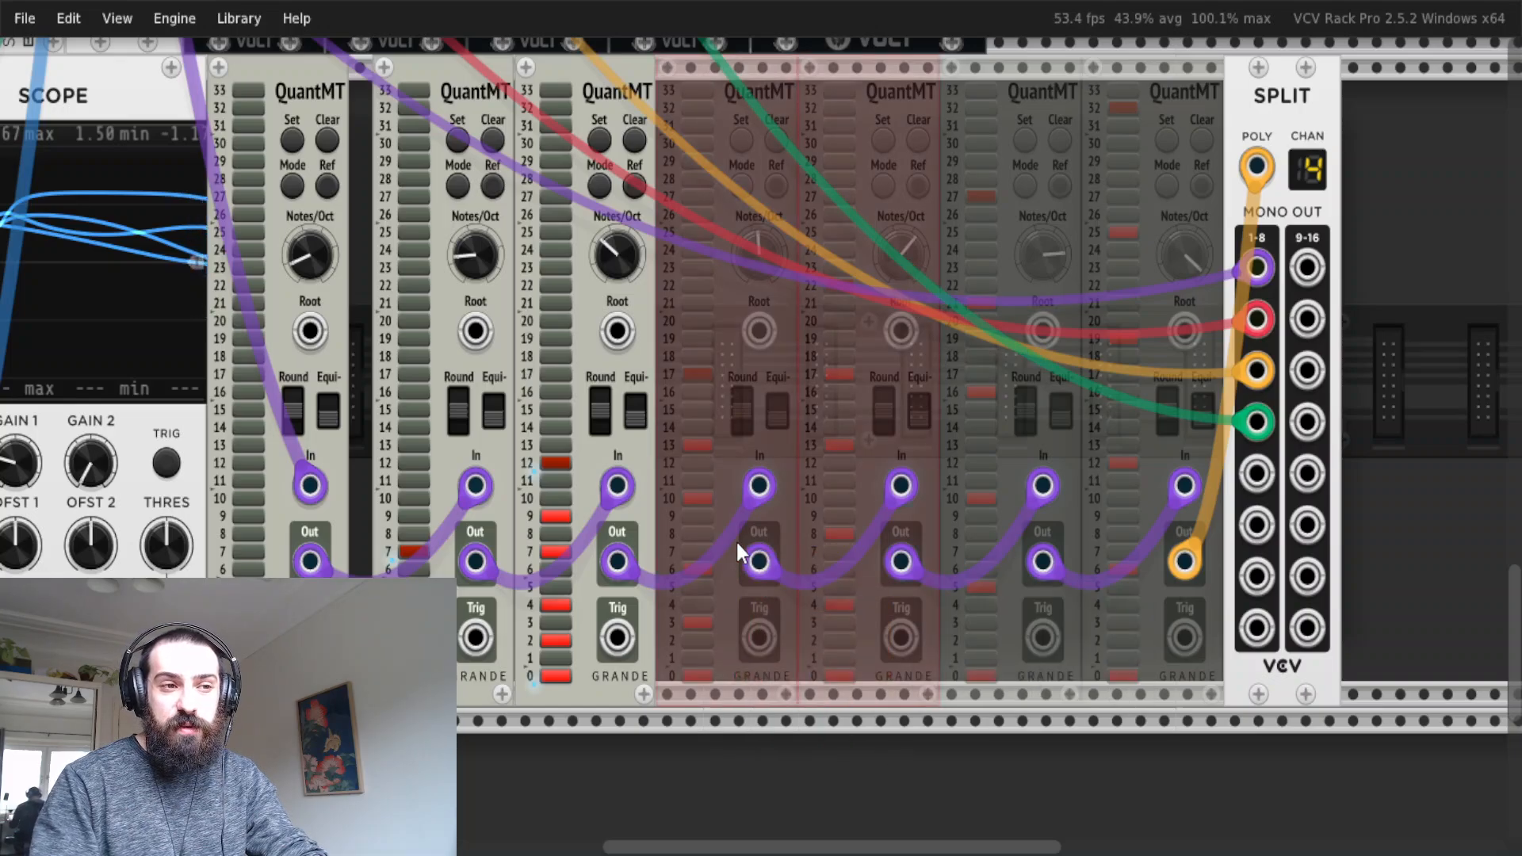
pyautogui.hotkey('ctrl', 'e')
# Re-enable the last two bypassed QuantMT modules, the sixth and seventh, so the whole quantizer chain is active.
pyautogui.hscroll(2, 859, 488)
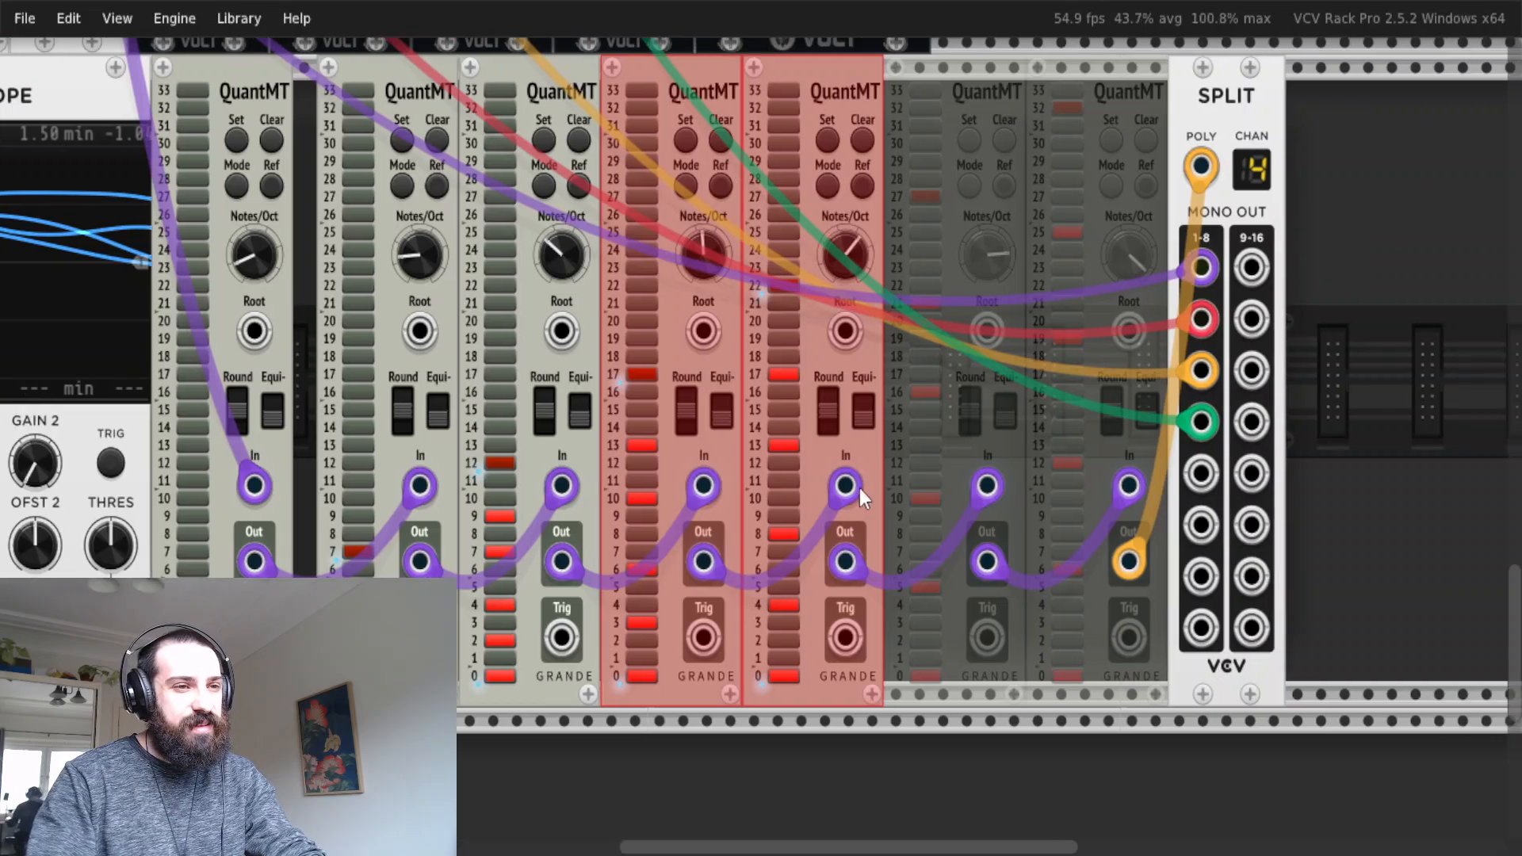
pyautogui.click(988, 744)
pyautogui.hscroll(-2, 1001, 772)
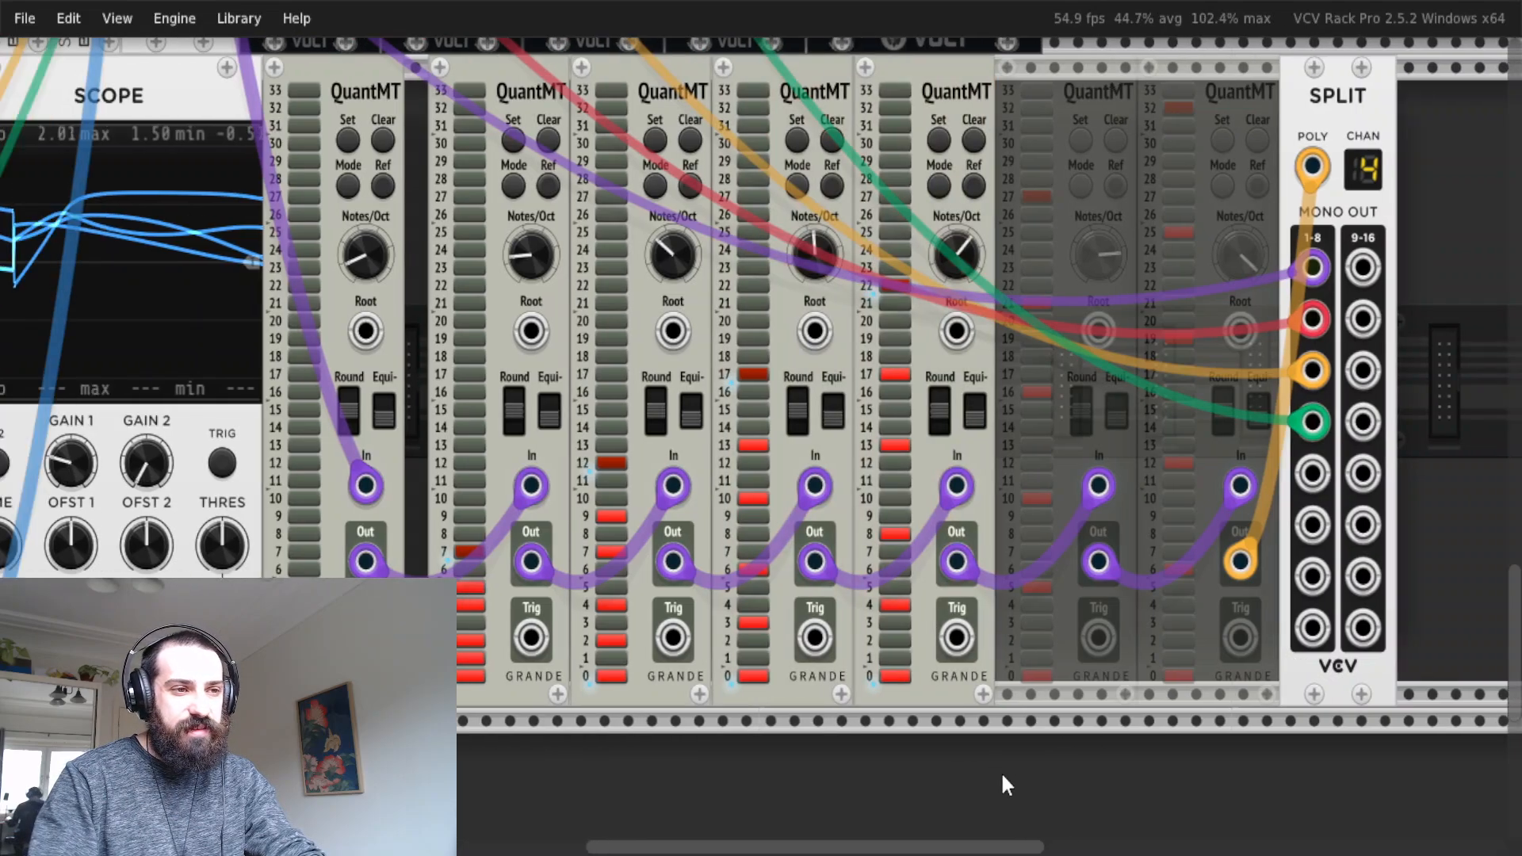
pyautogui.moveTo(1251, 750); pyautogui.dragTo(1107, 535)
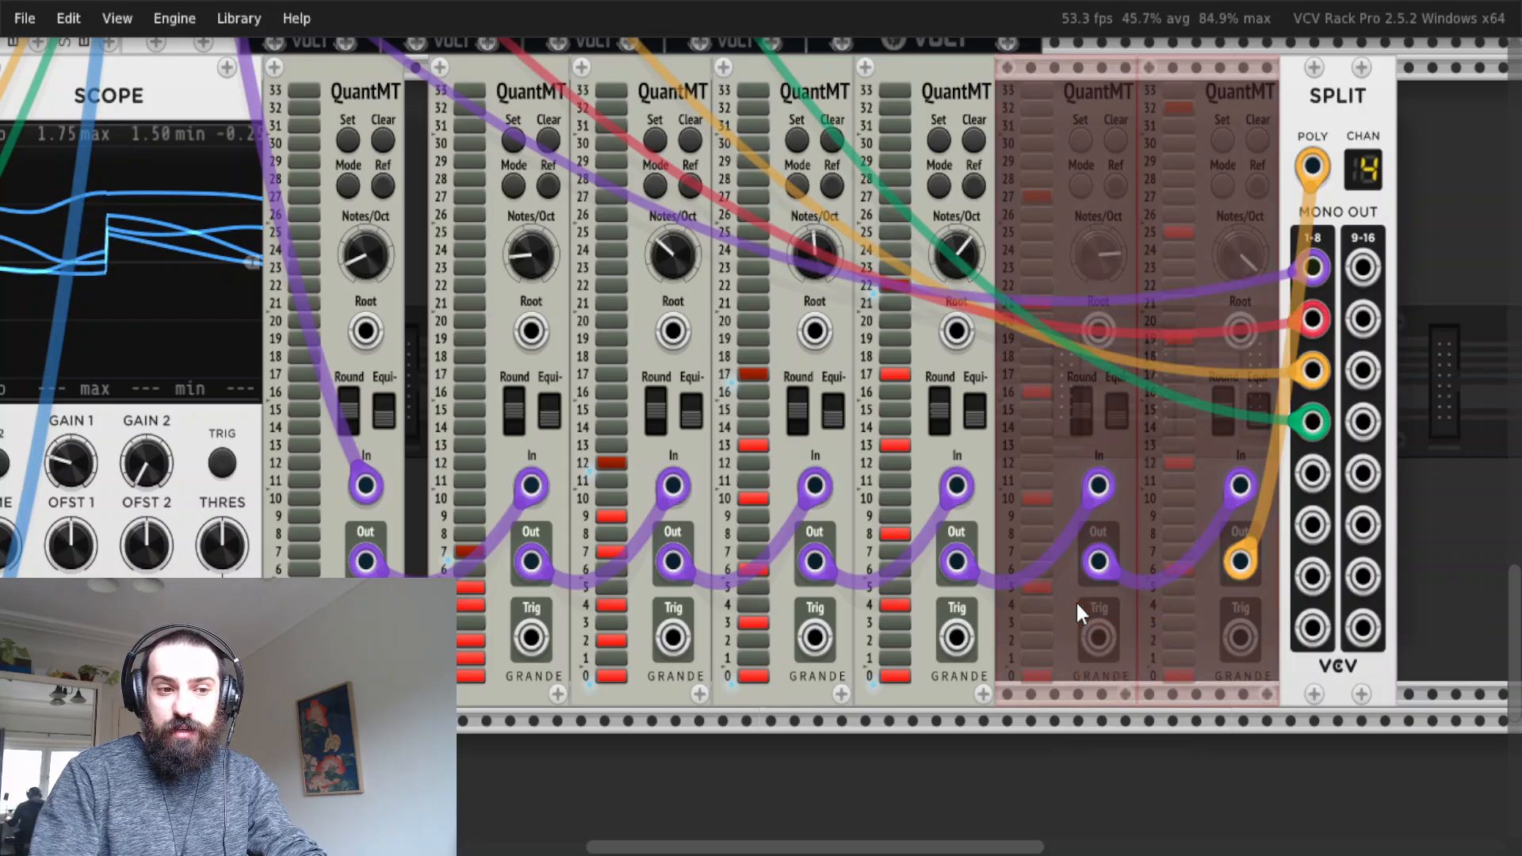
pyautogui.hotkey('ctrl', 'e')
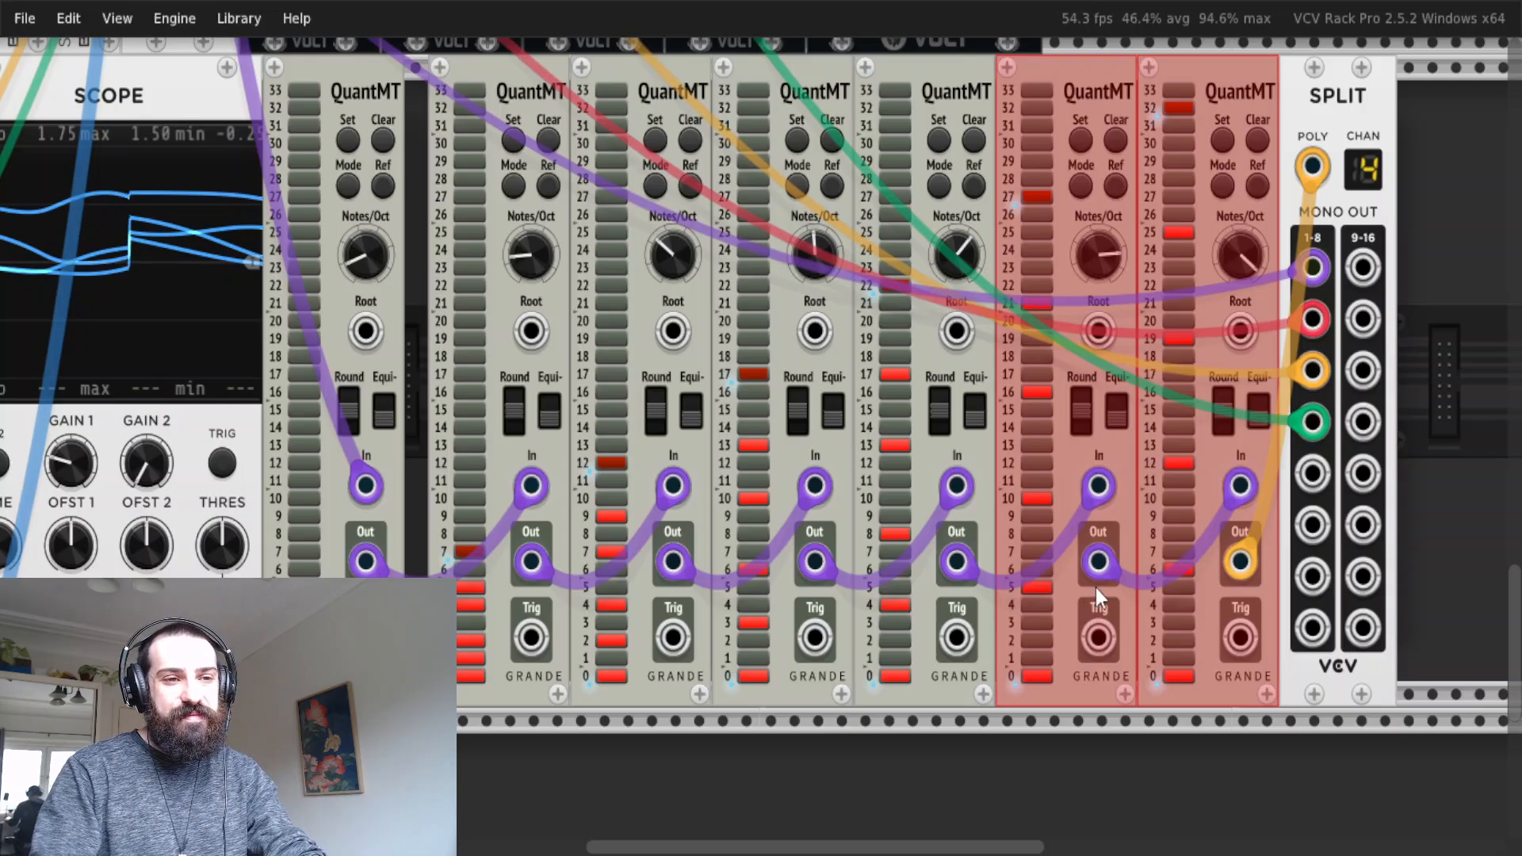
# Dim the master output on the MixMaster mixer and mute the master channel.
pyautogui.scroll(-2, 1092, 555)
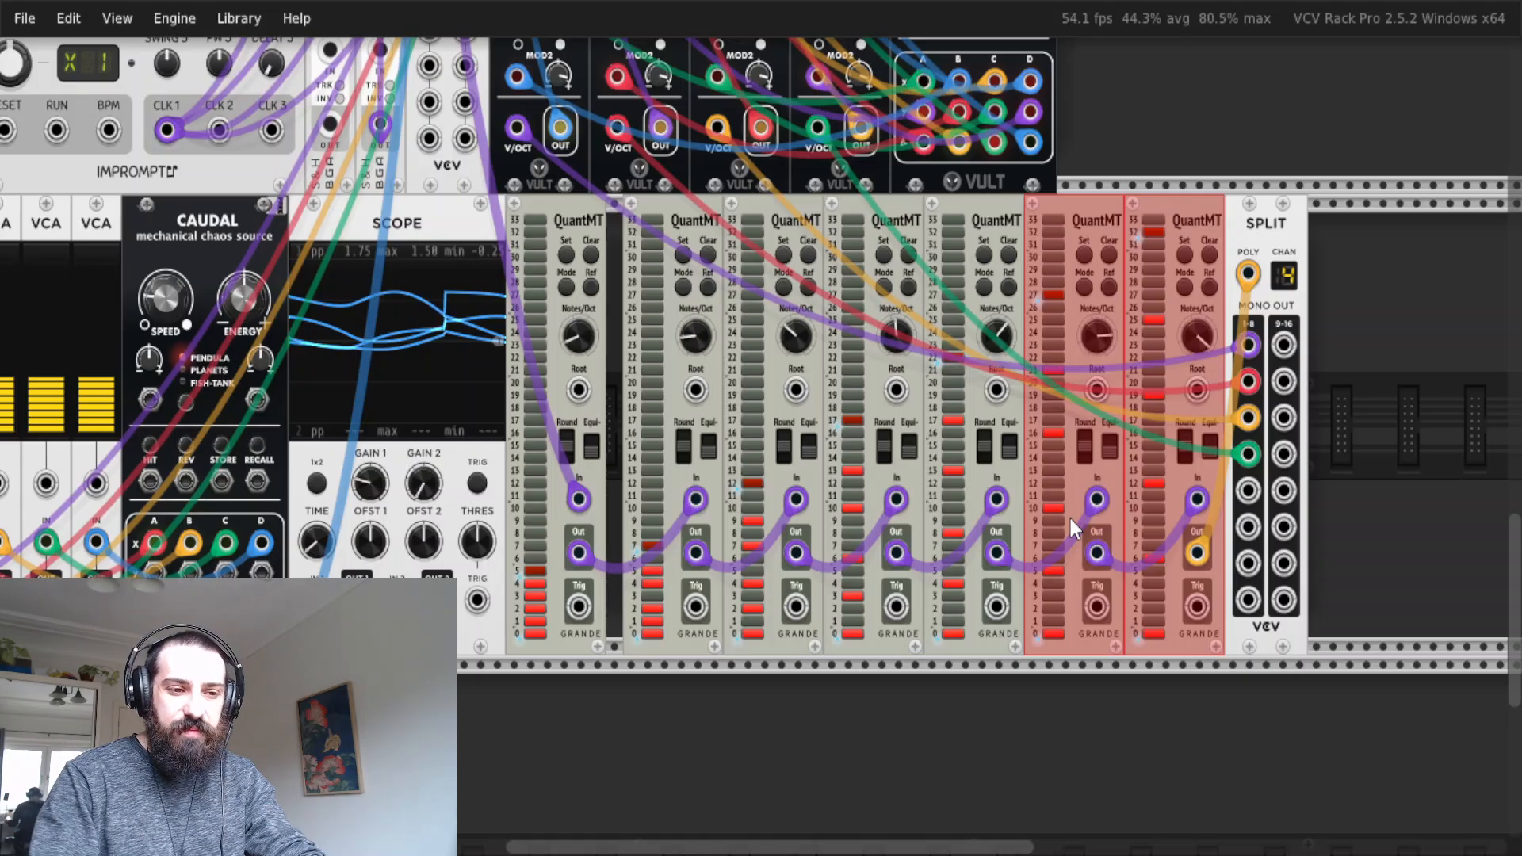
pyautogui.scroll(10, 593, 531)
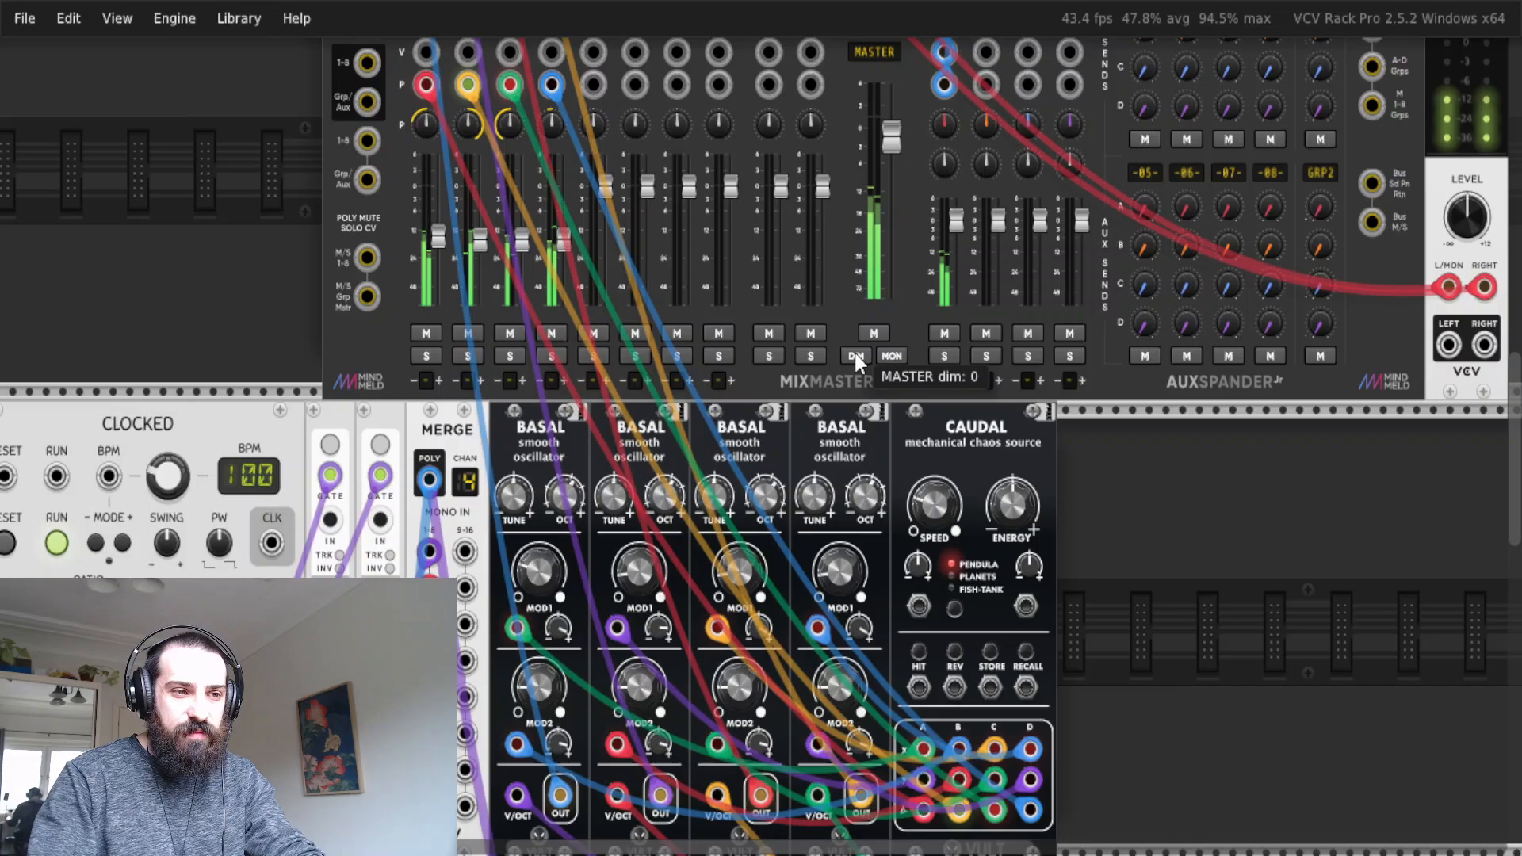
pyautogui.click(854, 354)
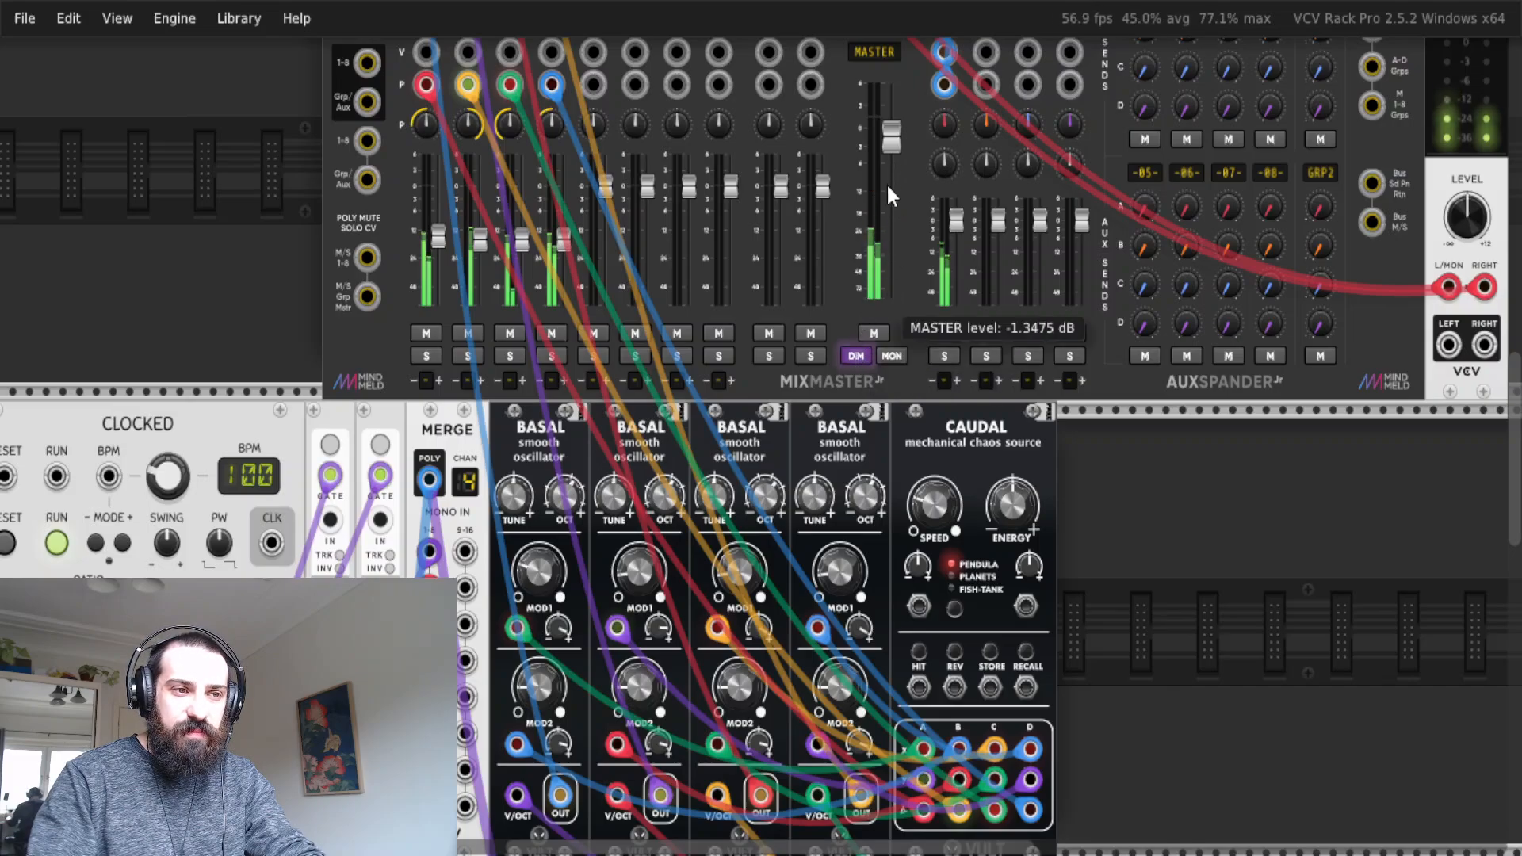
pyautogui.click(876, 334)
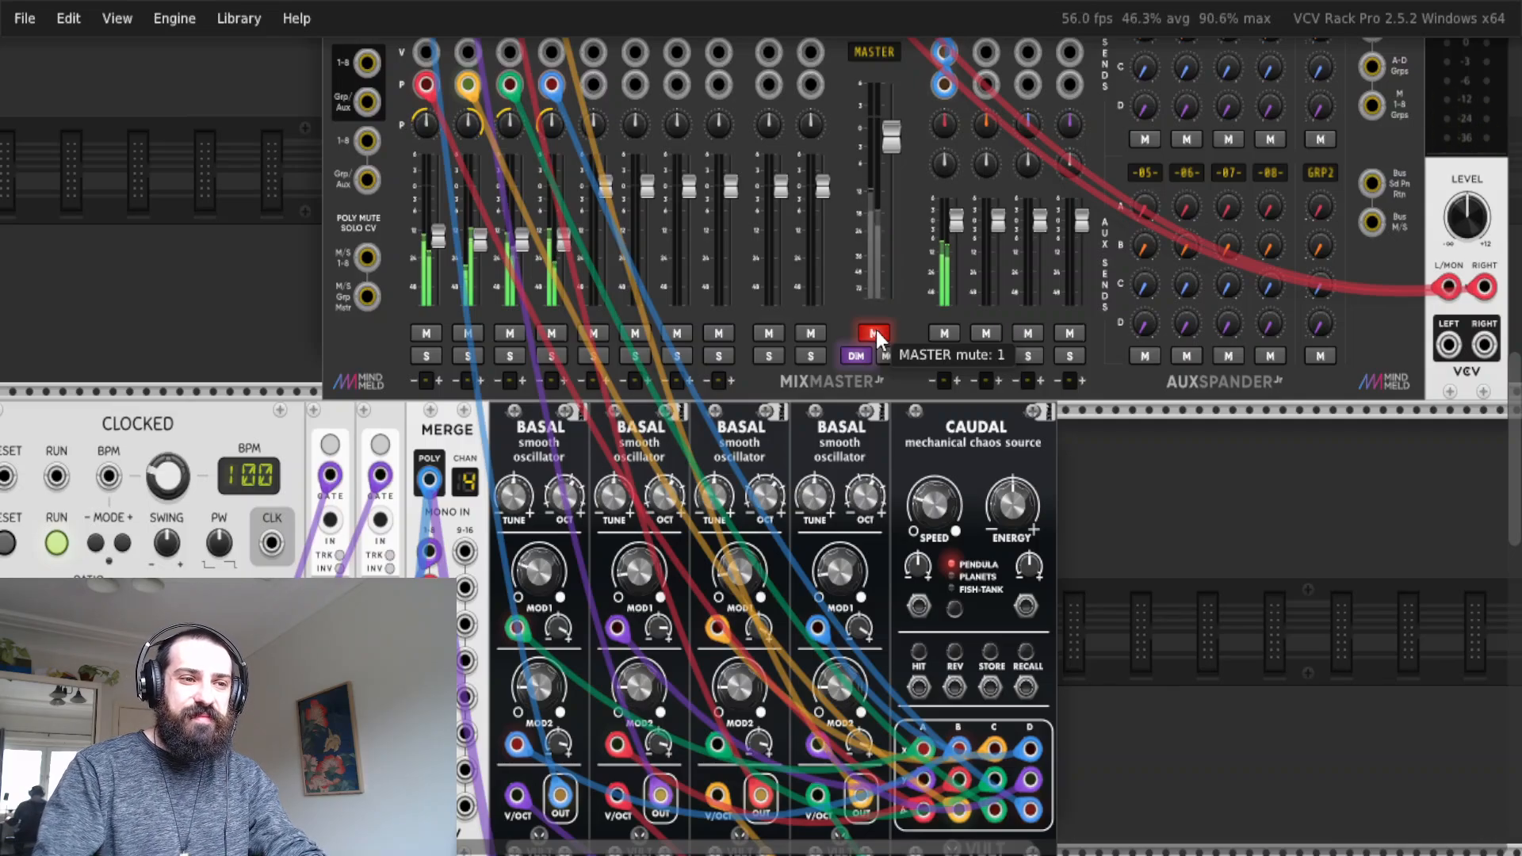